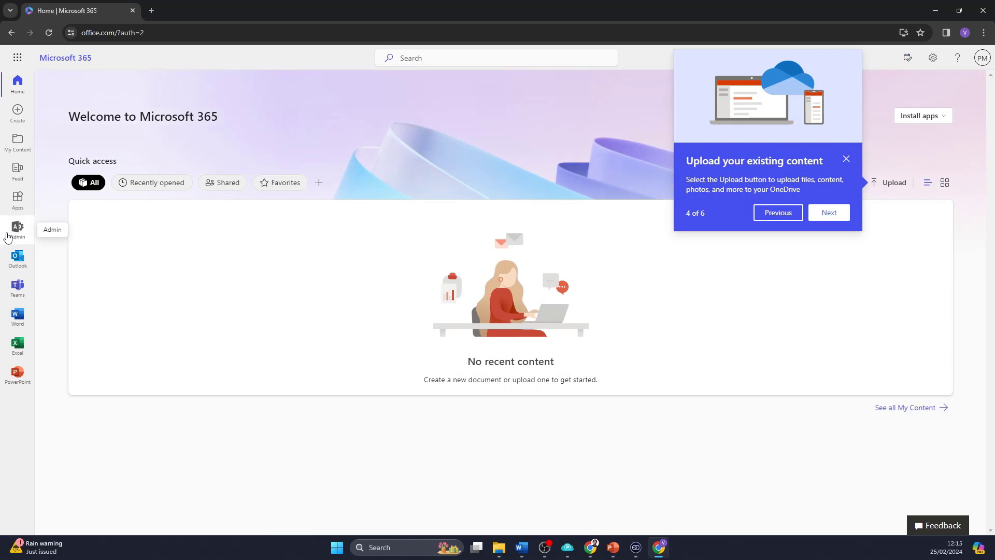
# Go from the Microsoft 365 admin center to the Intune admin center home, showing Healthy service status.
pyautogui.click(32, 235)
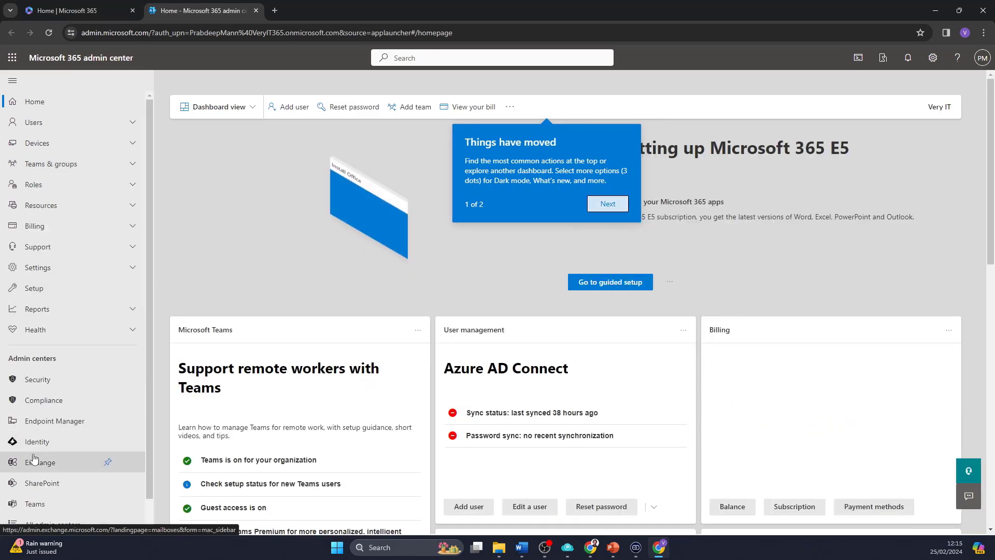
pyautogui.click(105, 428)
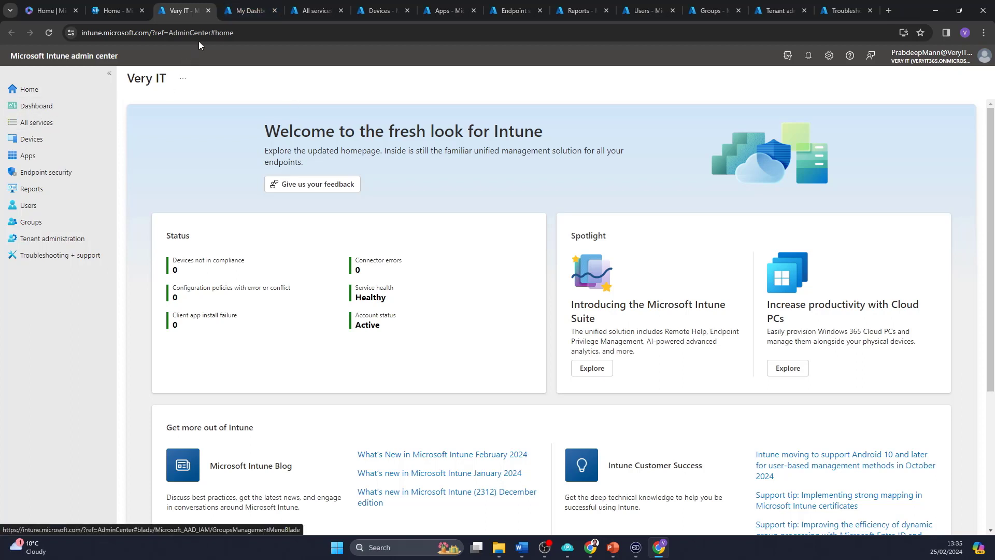
# Switch to My Dashboard to see enrollment, compliance, configuration and client app status tiles.
pyautogui.click(244, 11)
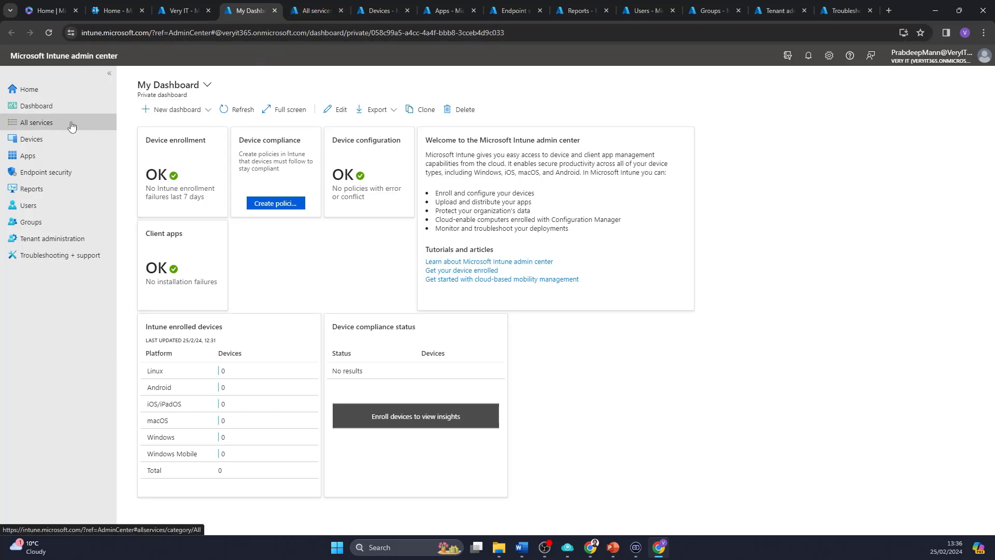
# Display All services, listing eight general services like Apps, Devices and Tenant administration.
pyautogui.click(316, 12)
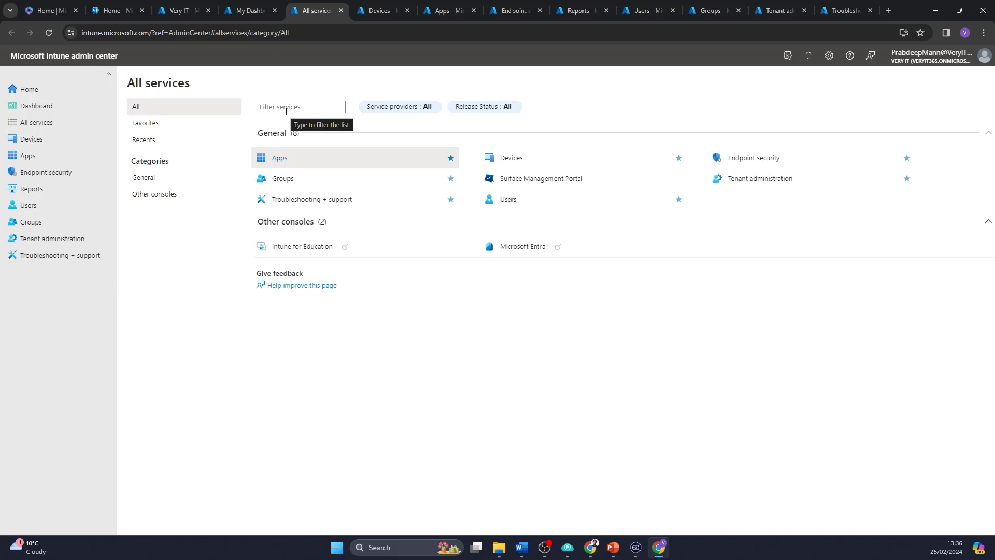
# Show Devices | Overview, where all five platforms report 0 devices, all compliant.
pyautogui.click(365, 16)
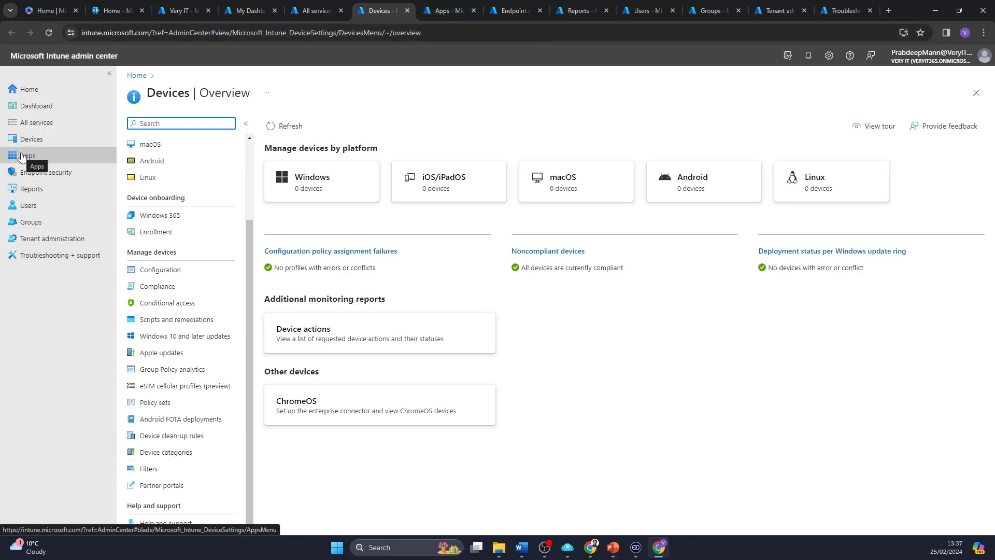
# Show Apps | Overview, reporting no applications and 0 installation failures.
pyautogui.click(447, 9)
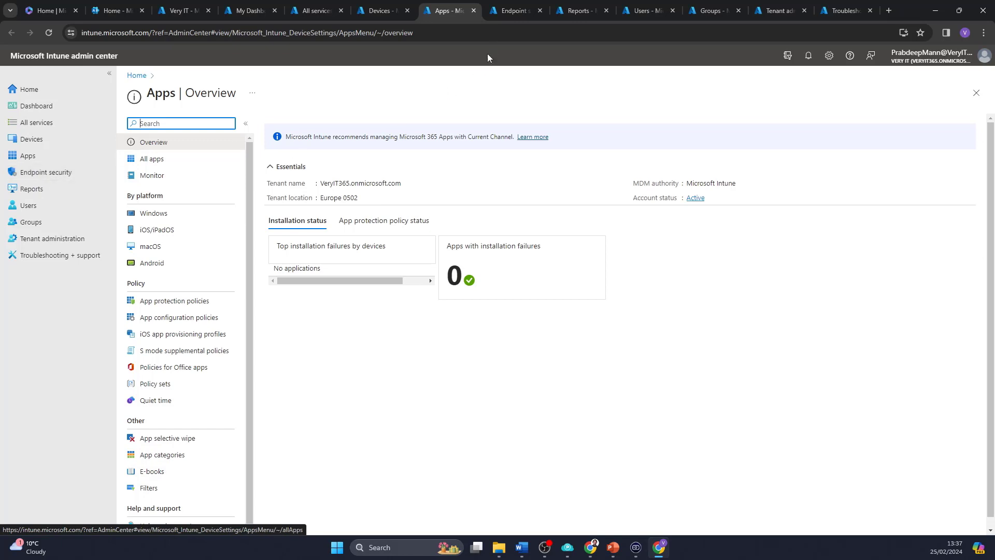
# Show the Endpoint security overview with security baselines, Antivirus, Firewall and remediation tasks.
pyautogui.click(508, 14)
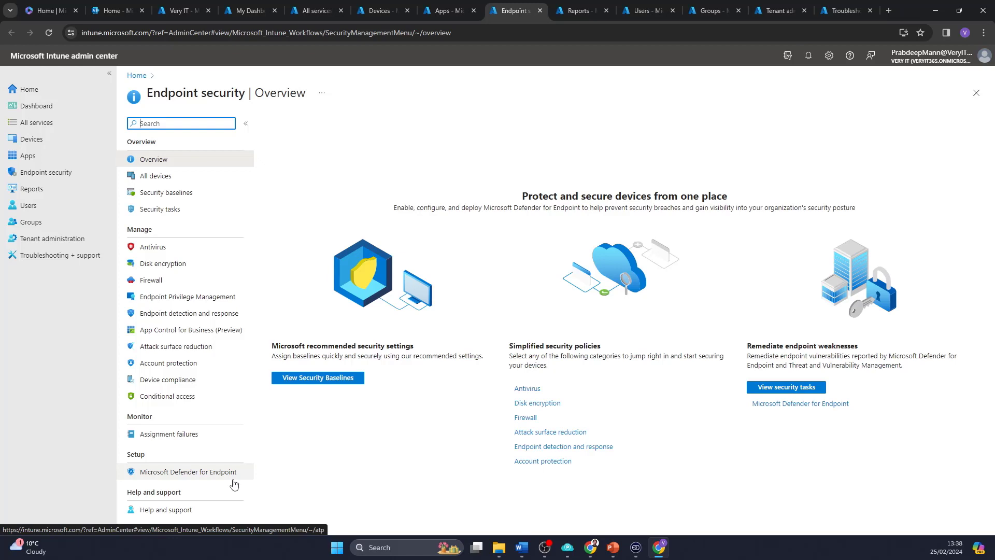
# Show the Reports overview covering organizational, trends, advanced and analytics reports.
pyautogui.click(575, 10)
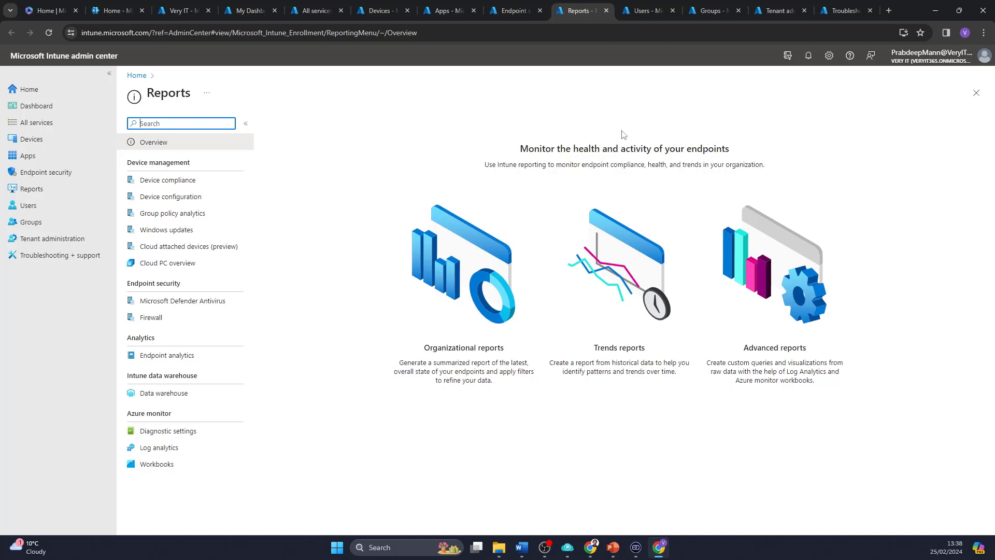
# Show the Entra ID All users list with 3 users found.
pyautogui.click(645, 11)
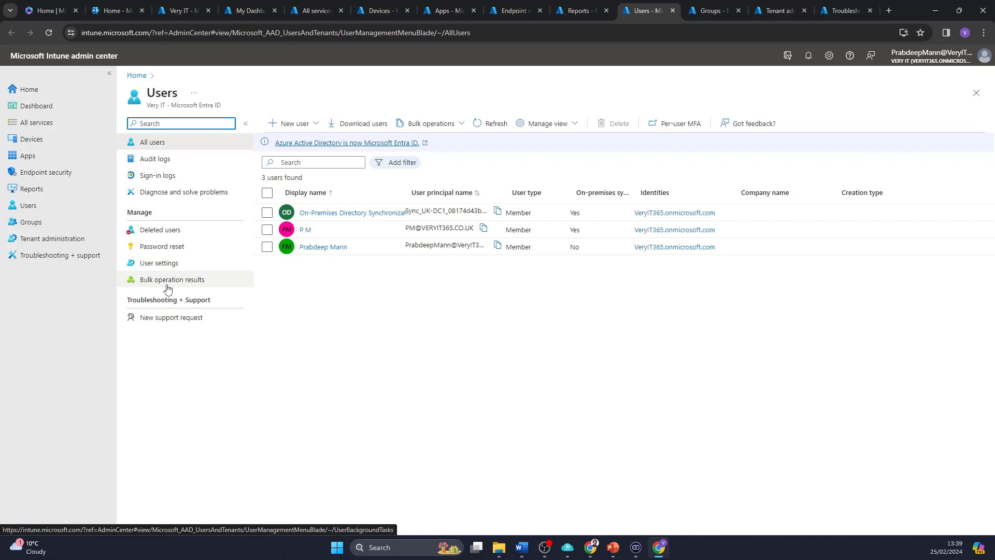
# Show Groups | All groups listing 8 security and Microsoft 365 groups.
pyautogui.click(692, 11)
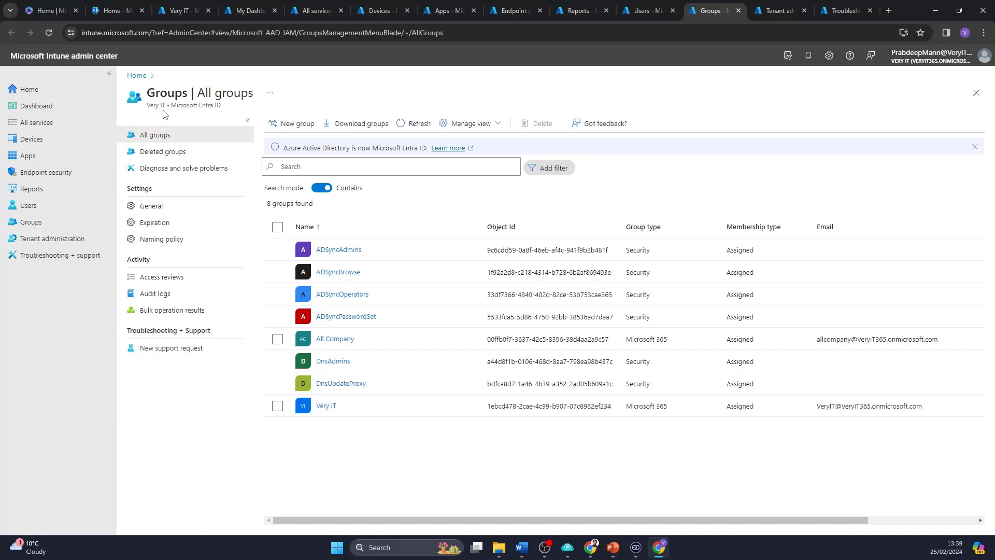
# Check Tenant status showing 25 Intune licenses, then switch to Troubleshooting + support.
pyautogui.click(768, 16)
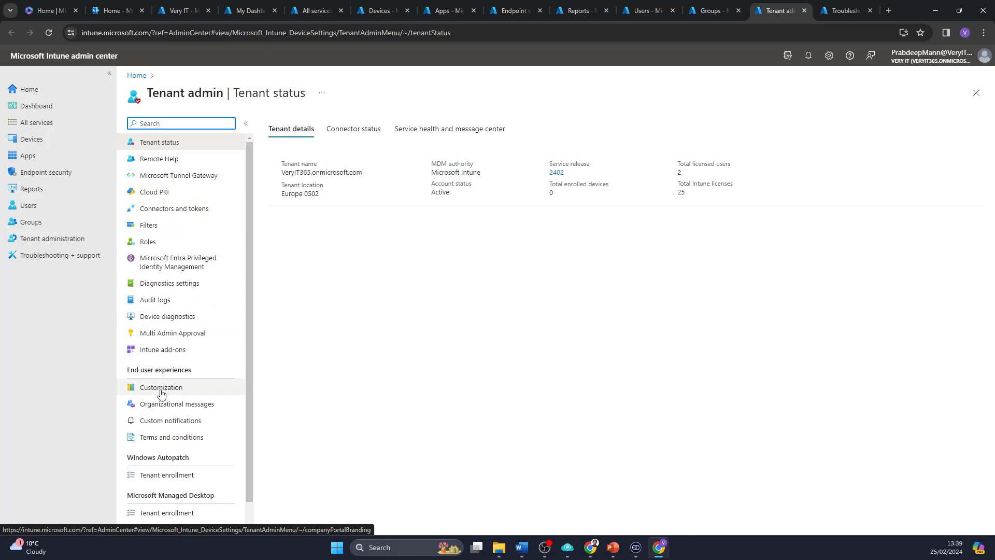
pyautogui.click(831, 10)
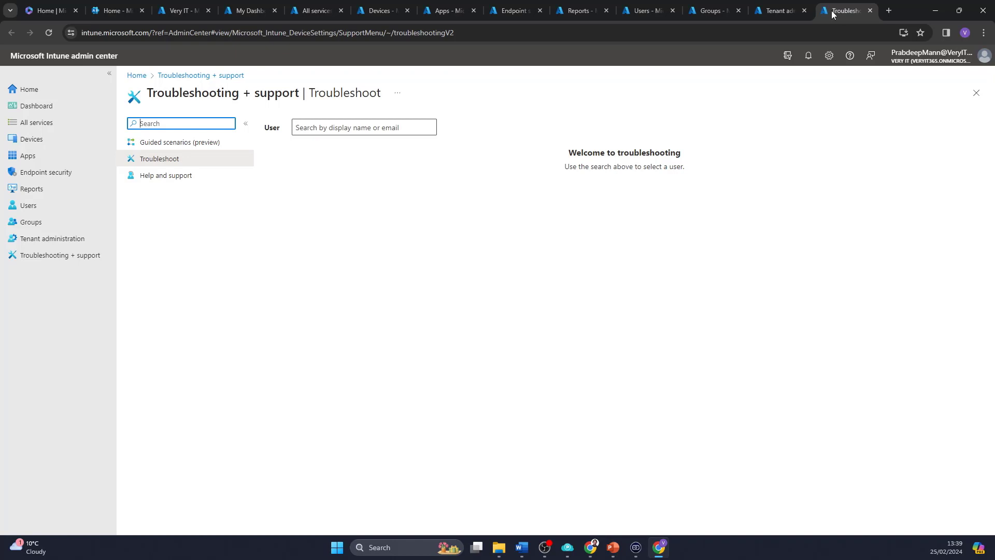
# Browse the Guided scenarios, Troubleshoot and Help and support pages under Troubleshooting + support.
pyautogui.click(186, 146)
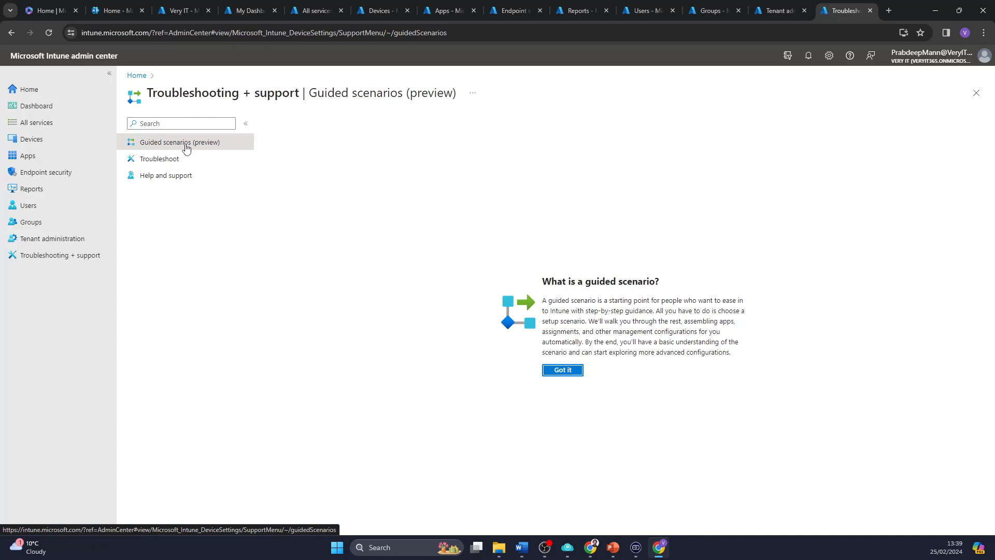
pyautogui.click(179, 166)
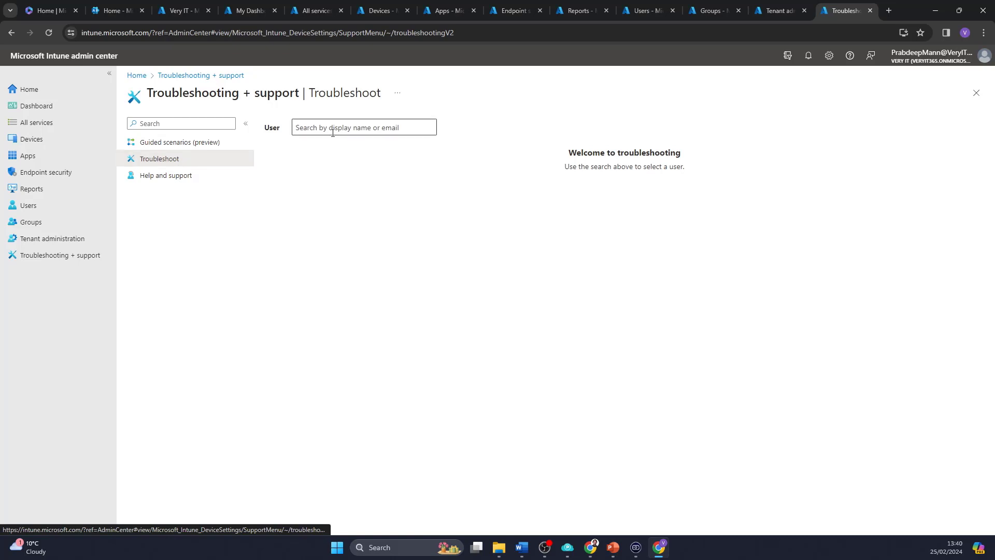
pyautogui.click(201, 176)
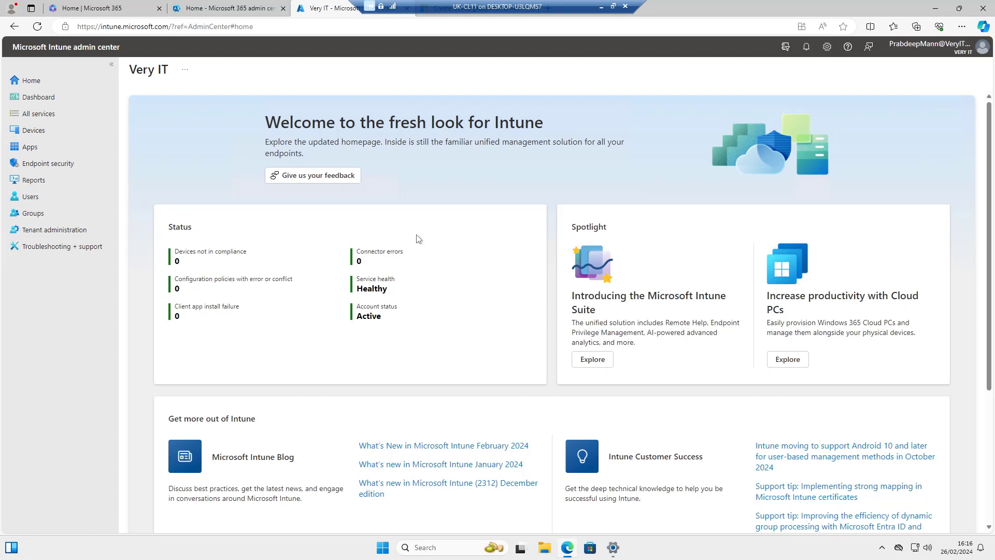
# From All services > Groups, begin a new group with group type Security.
pyautogui.click(41, 113)
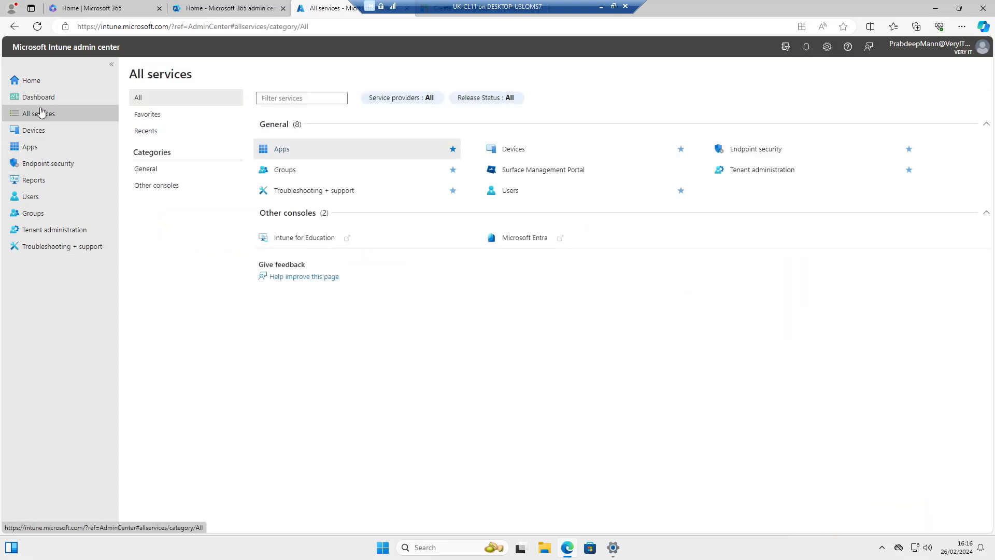
pyautogui.click(279, 173)
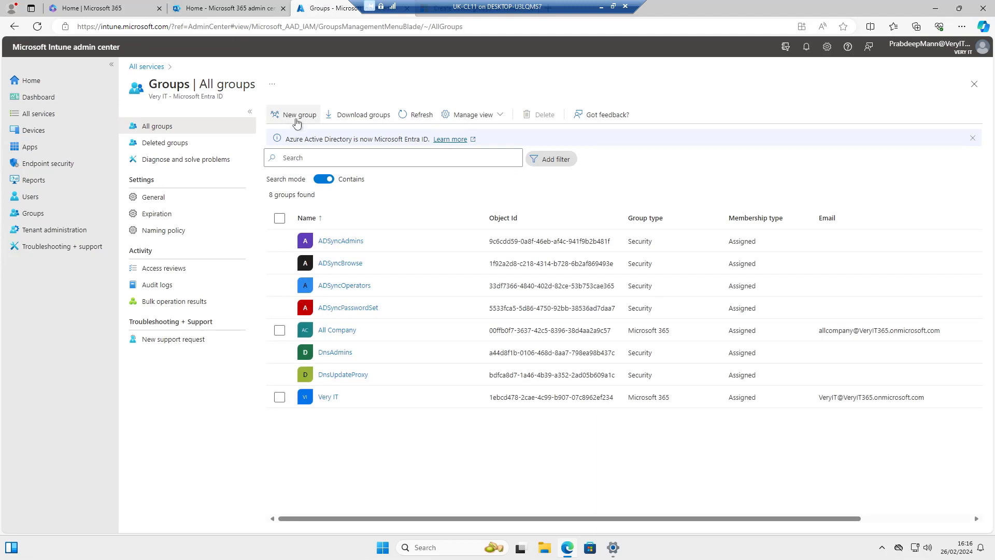
pyautogui.click(297, 115)
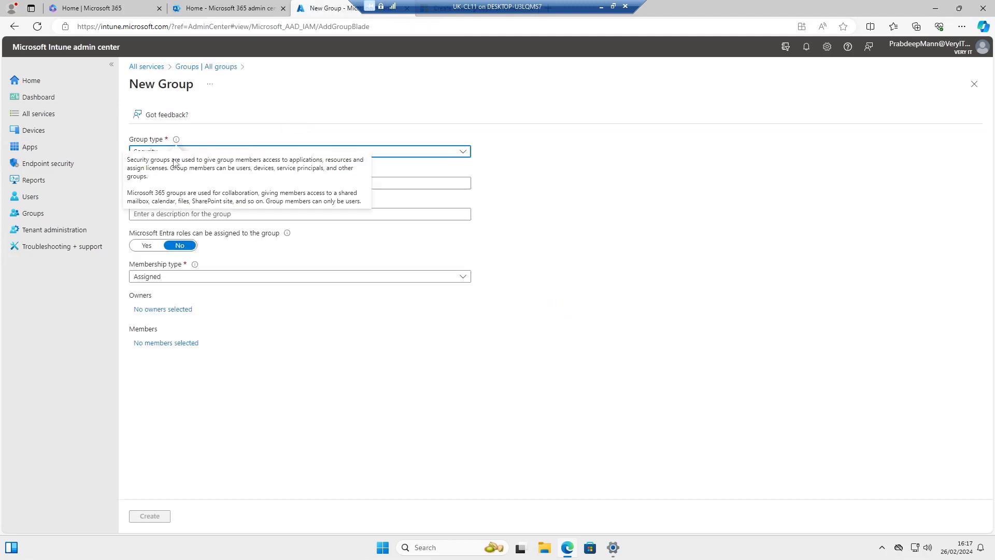
pyautogui.click(155, 154)
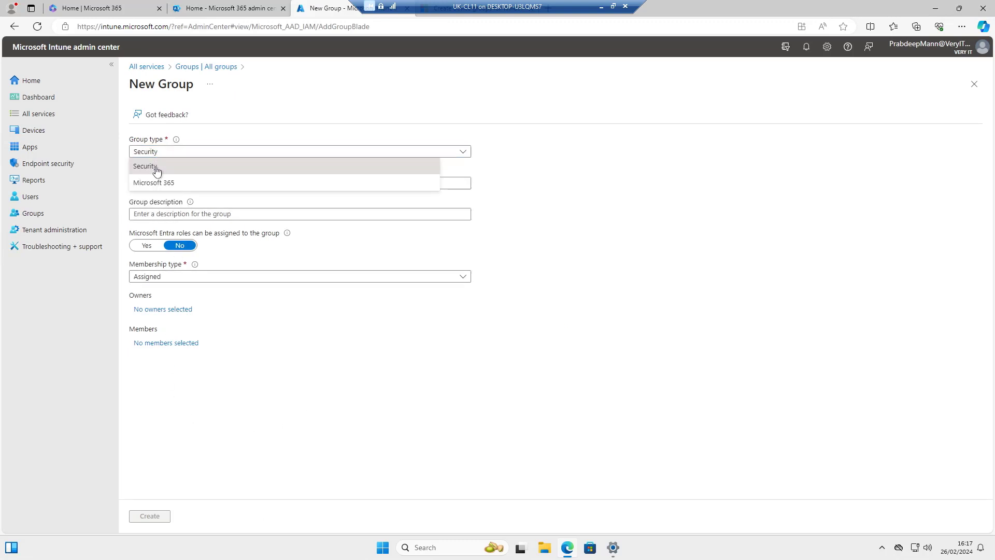
pyautogui.click(156, 170)
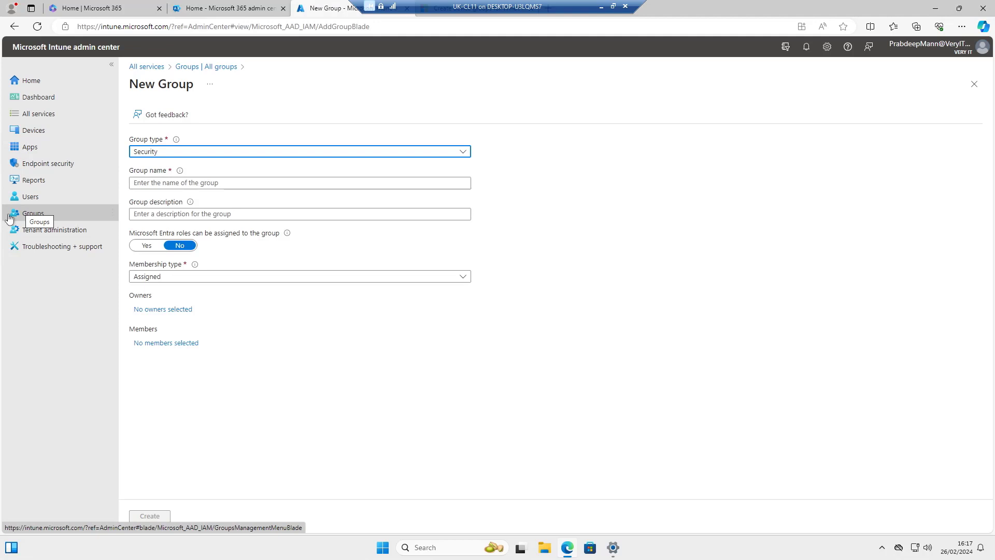
# Name the group 'Autopilot Manage Group' and reuse that name as its description.
pyautogui.click(165, 184)
pyautogui.write('Autopilot Manage Group')
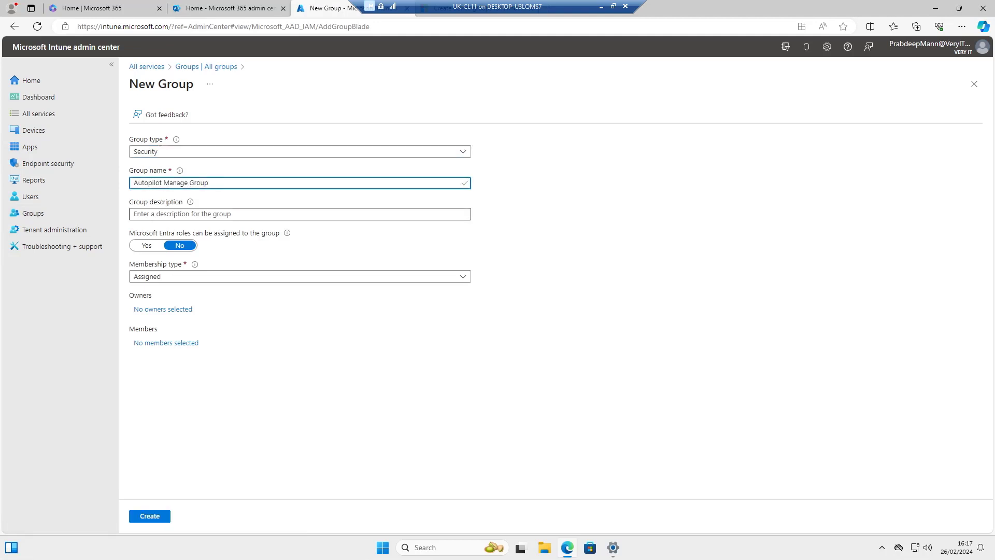
pyautogui.click(156, 213)
pyautogui.write('Autopilot Manage Group')
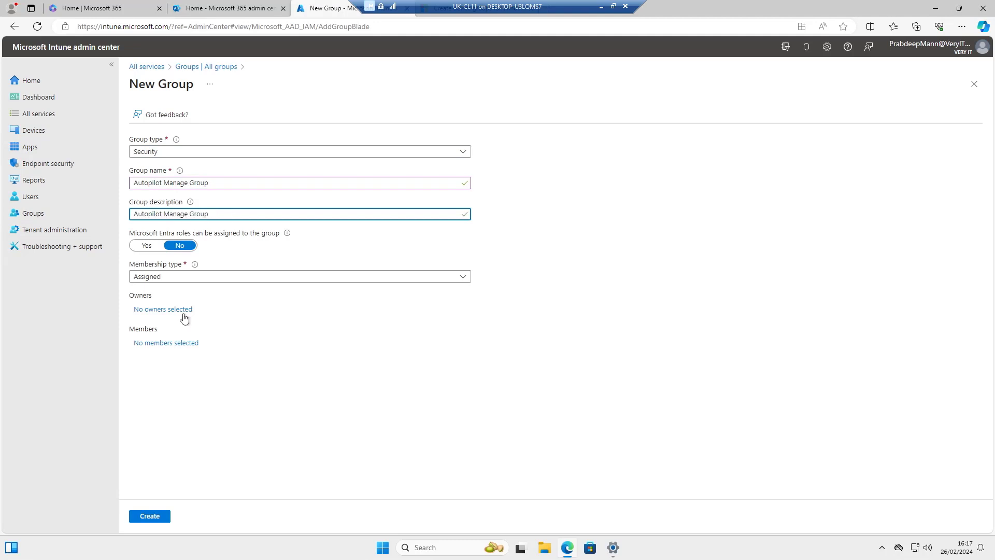
# Leave Entra role assignment off, set membership type to Dynamic Device, and edit the dynamic query.
pyautogui.click(149, 247)
pyautogui.click(178, 248)
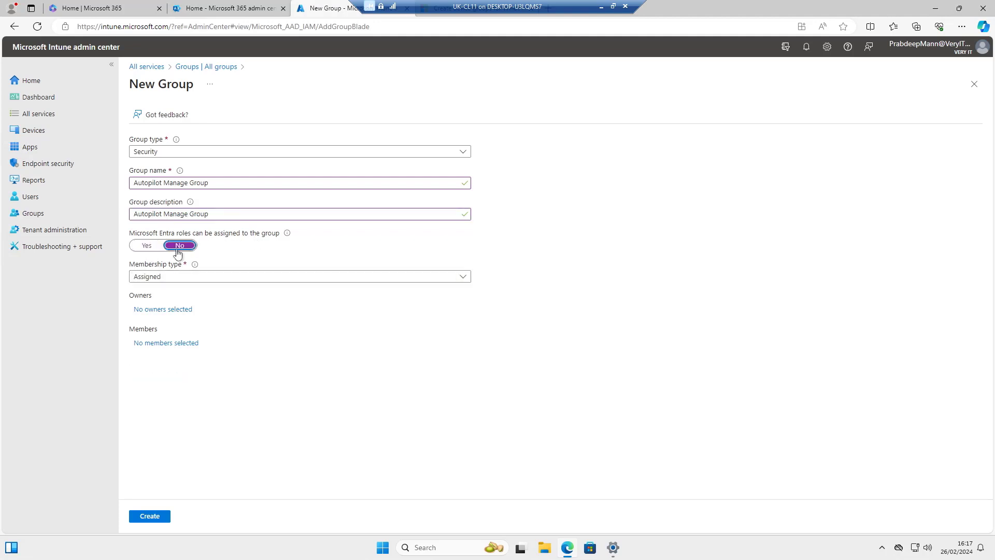
pyautogui.click(167, 278)
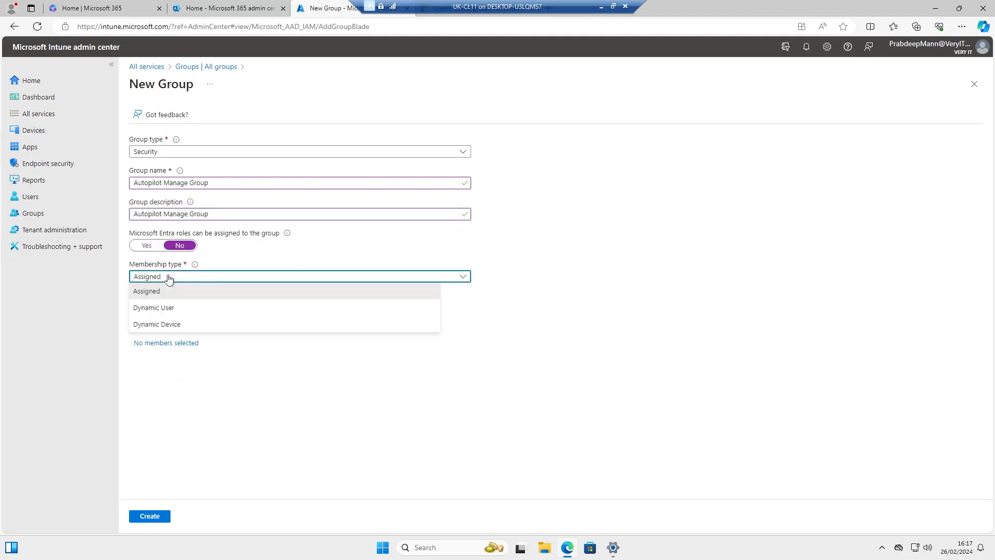
pyautogui.click(164, 325)
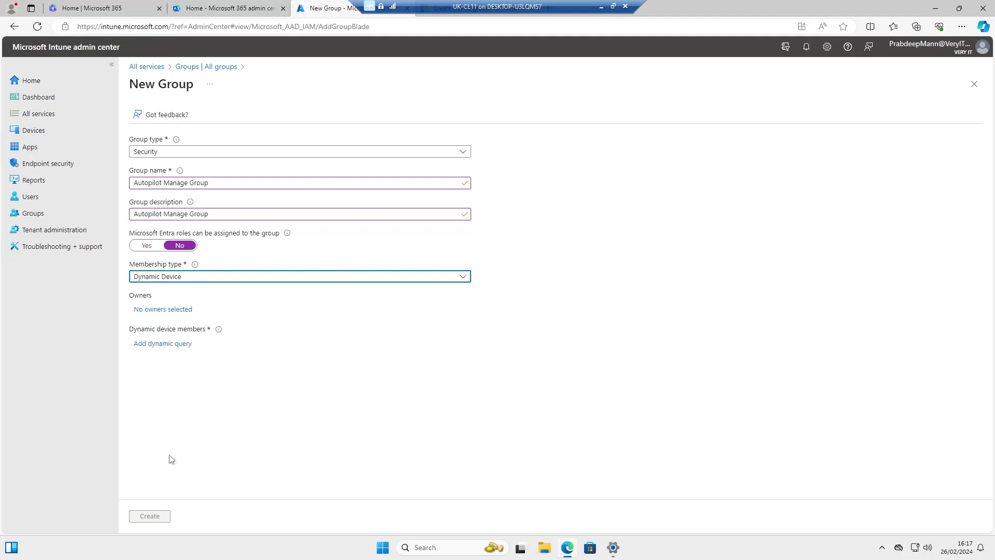
pyautogui.click(160, 344)
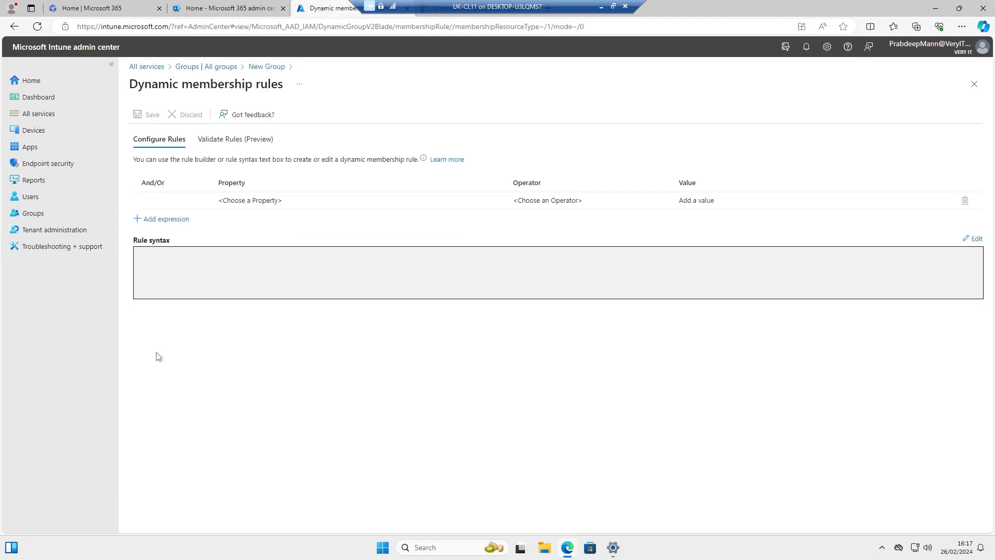
# Copy the ZTDid Autopilot device rule expression from the Microsoft Learn article, without the trailing period.
pyautogui.click(445, 15)
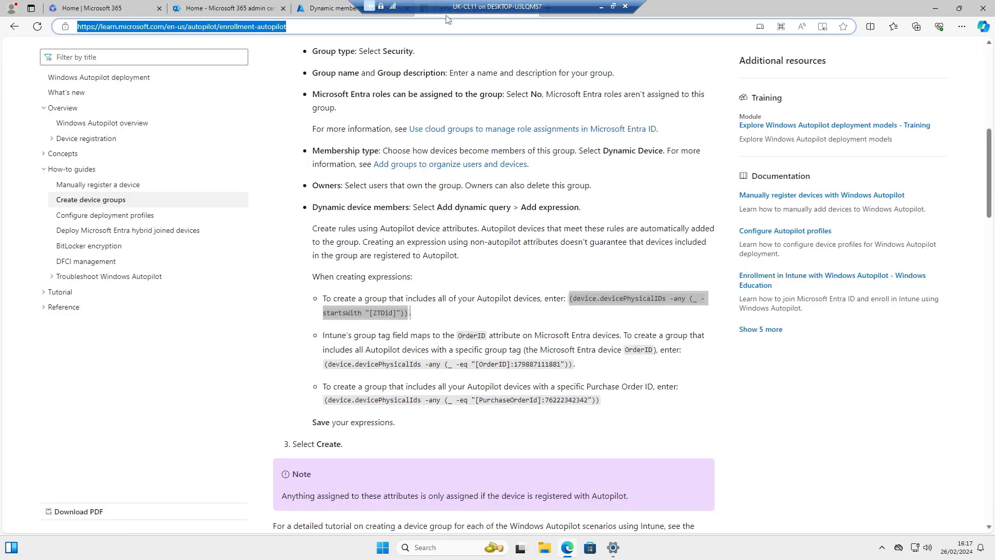
pyautogui.scroll(9, 467, 260)
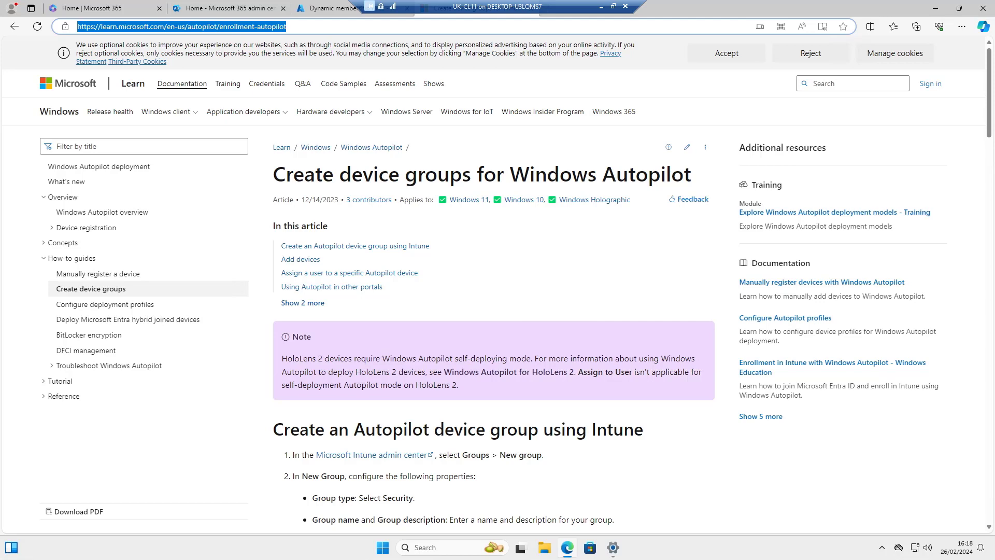
pyautogui.scroll(-10, 421, 272)
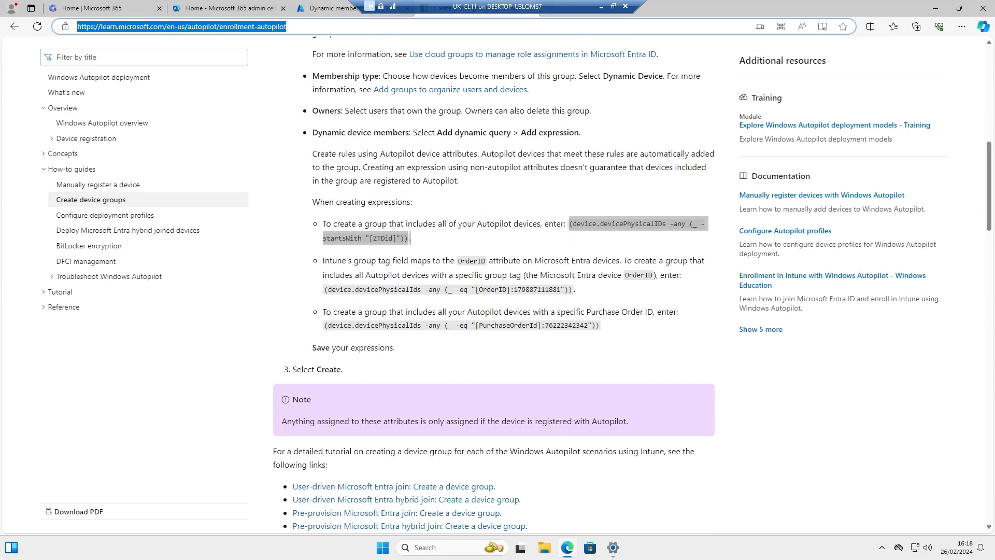
pyautogui.moveTo(571, 228); pyautogui.dragTo(431, 242)
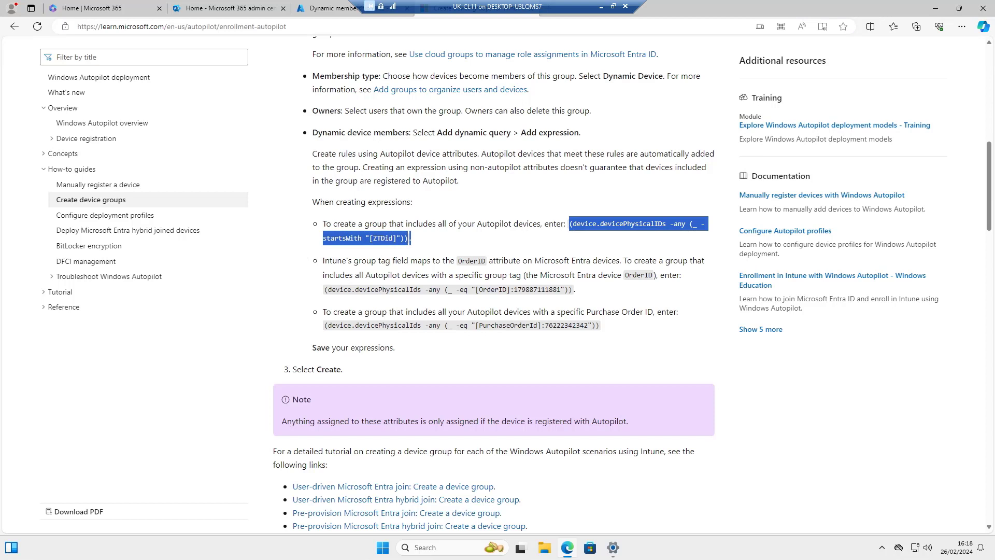
pyautogui.click(431, 242)
pyautogui.moveTo(570, 226); pyautogui.dragTo(409, 241)
pyautogui.hotkey('ctrl', 'c')
pyautogui.click(328, 16)
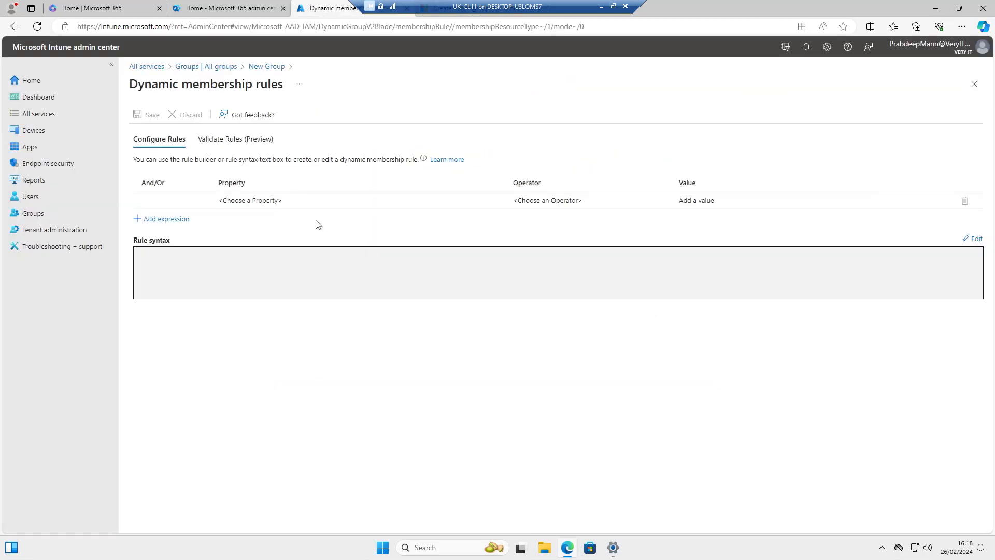
# Paste the ZTDid rule into Rule syntax: devicePhysicalIds, Any, startsWith "[ZTDid]".
pyautogui.click(150, 220)
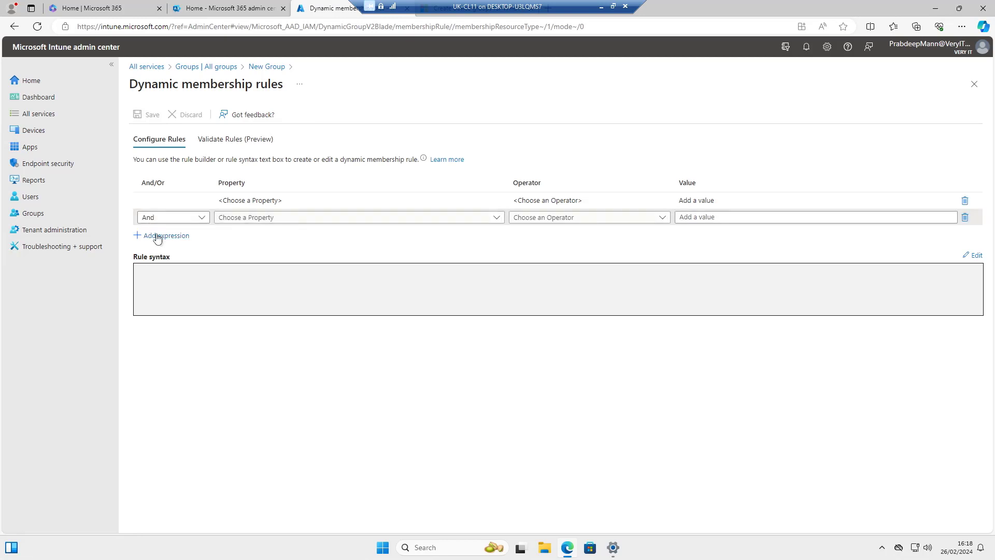
pyautogui.click(965, 217)
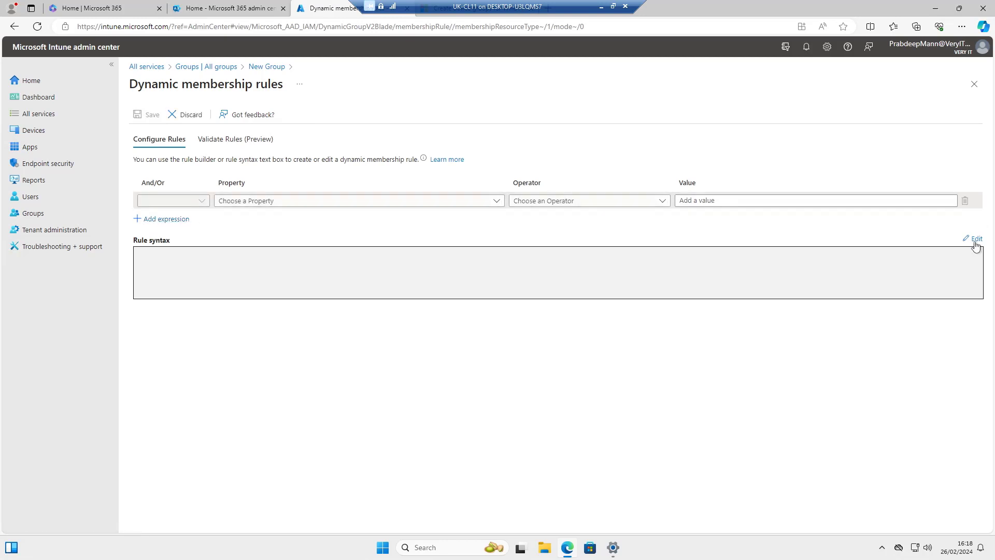
pyautogui.click(975, 239)
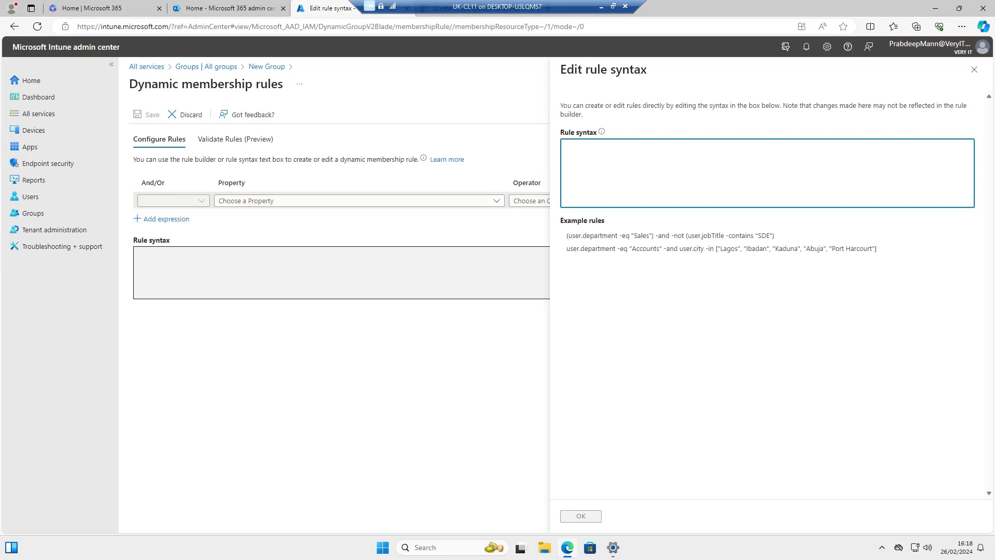
pyautogui.hotkey('ctrl', 'v')
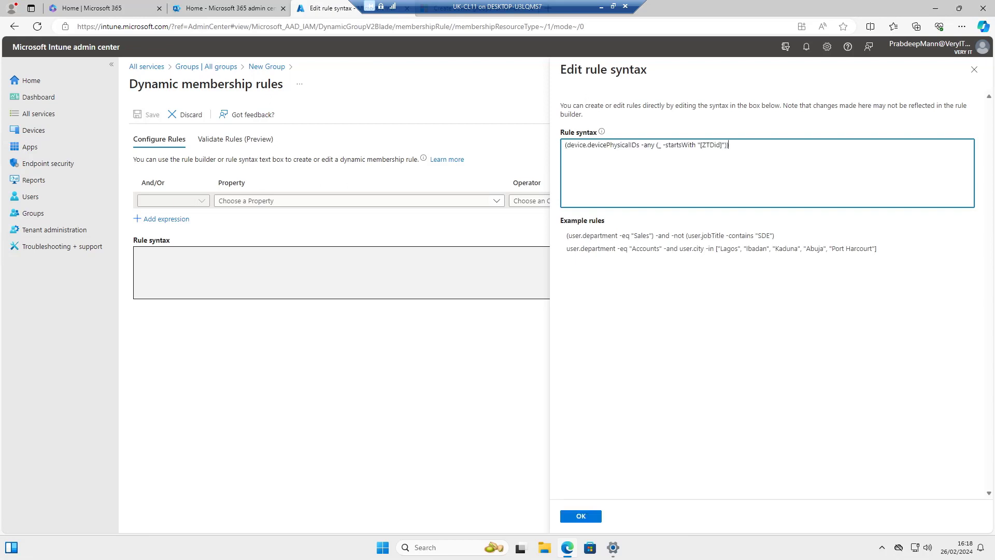
pyautogui.click(593, 515)
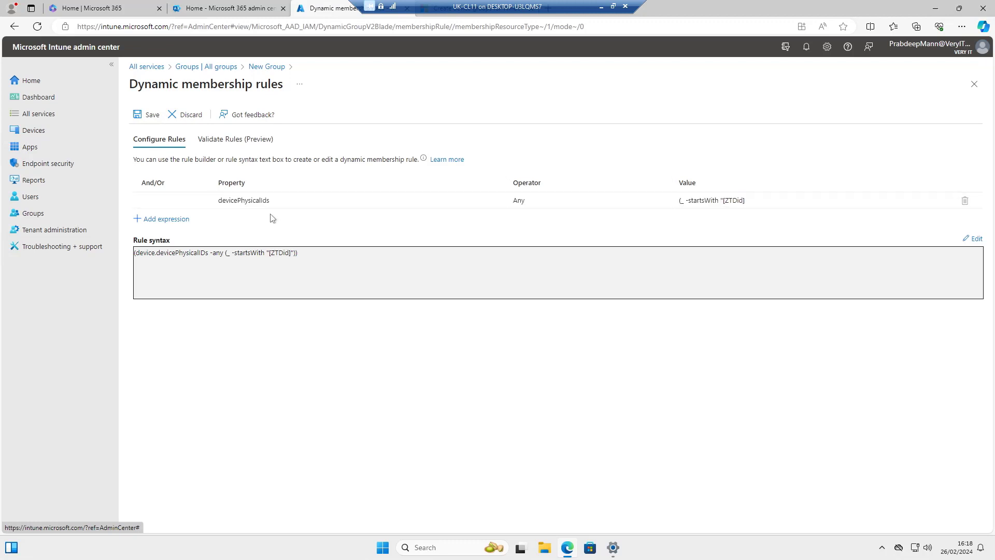
pyautogui.click(964, 202)
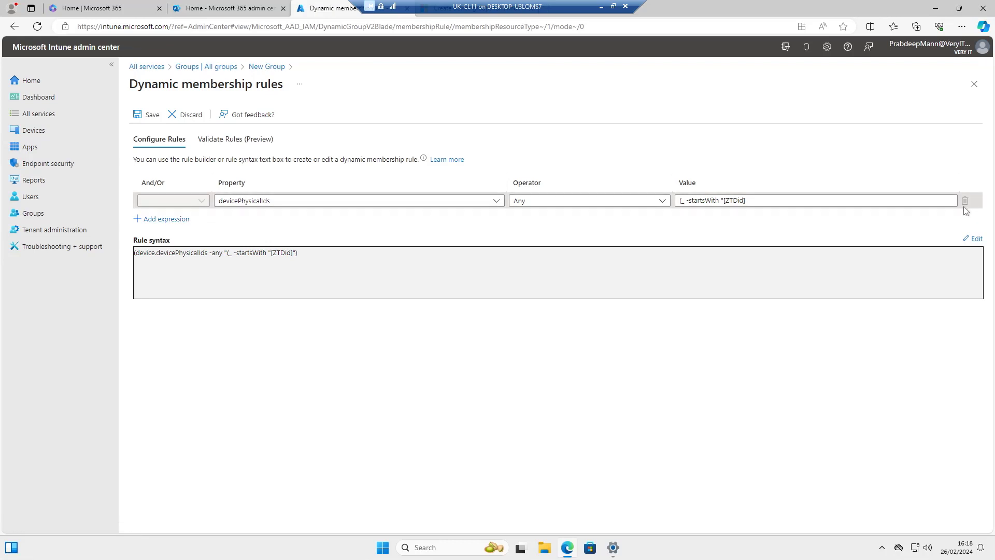
# Discard the rule edits and re-paste the ZTDid expression into the rule syntax.
pyautogui.click(183, 122)
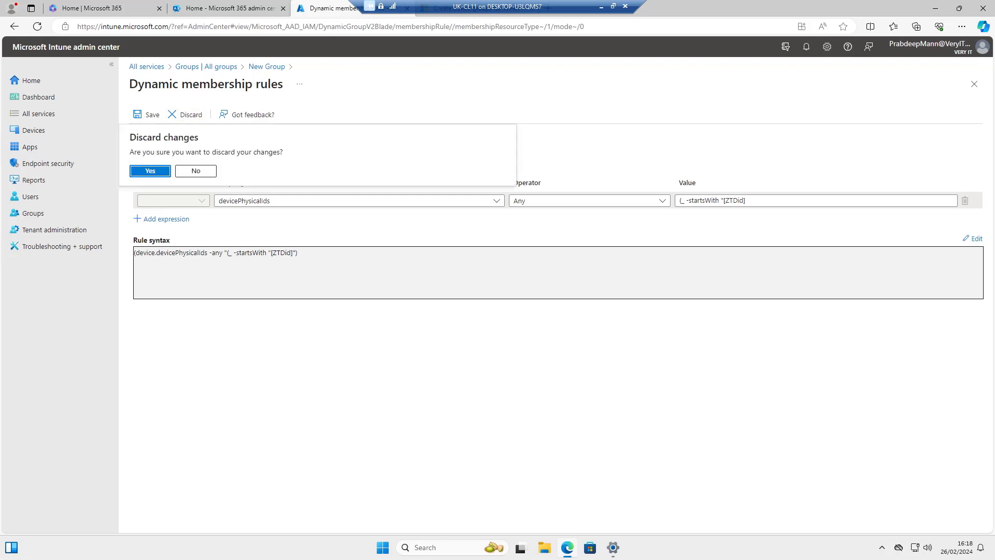
pyautogui.click(149, 169)
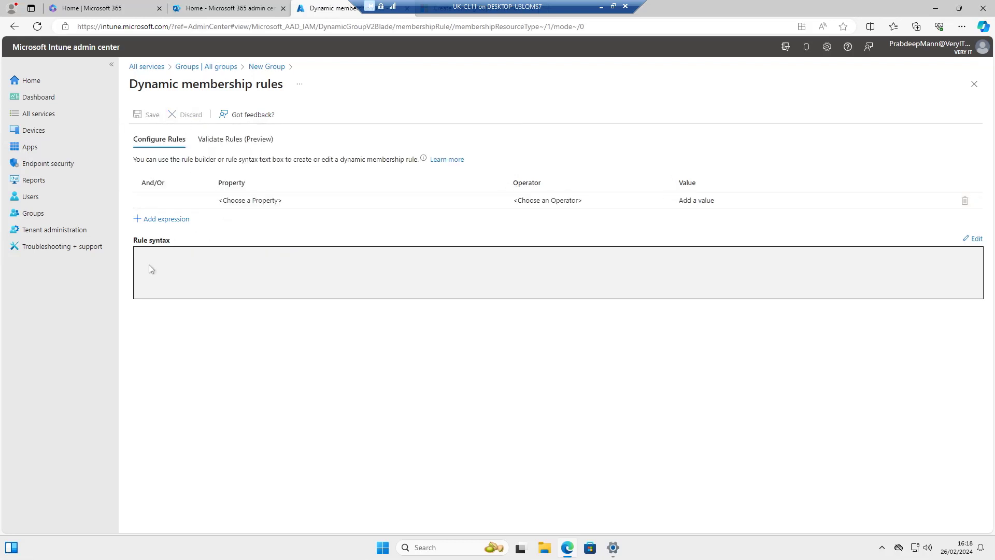
pyautogui.click(974, 239)
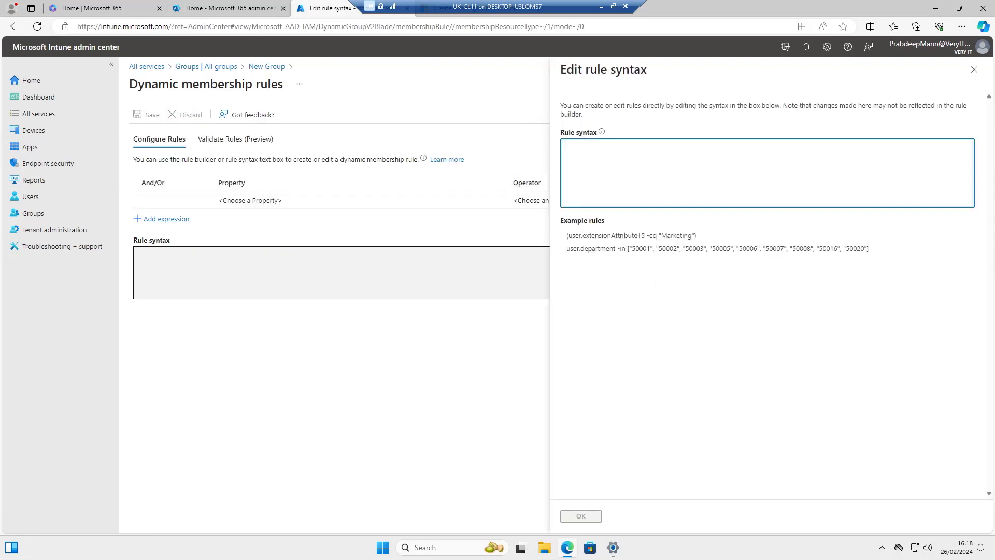
pyautogui.write('(device.devicePhysicalIDs -any (_ -startsWith "[ZTDid]"))')
pyautogui.click(584, 517)
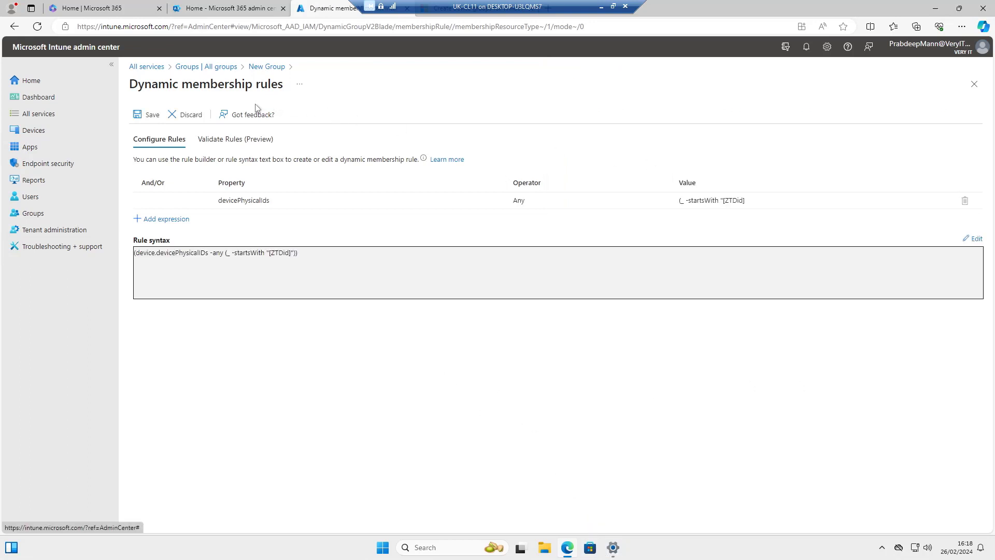
# Save the rule, create Autopilot Manage Group, and refresh the group list to confirm it.
pyautogui.click(158, 120)
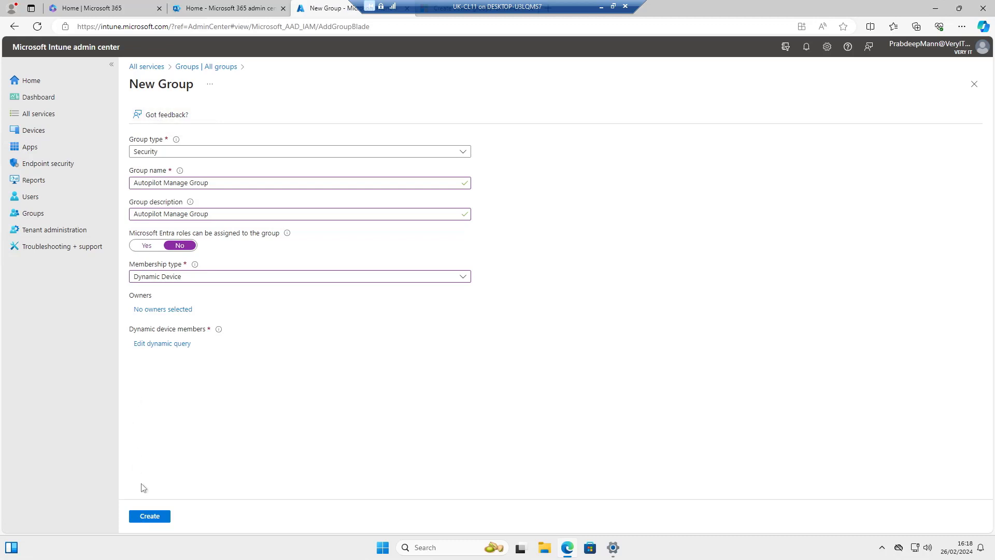
pyautogui.click(150, 517)
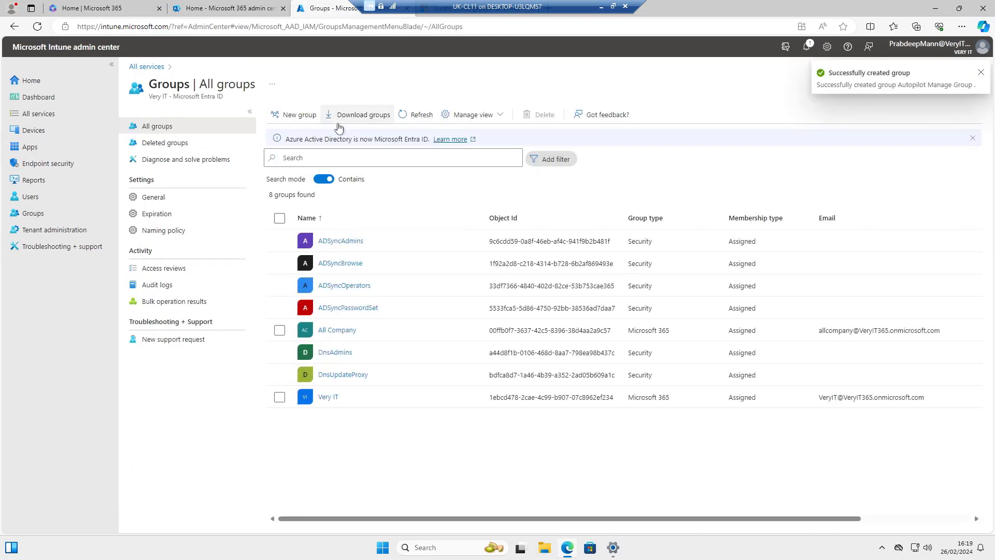
pyautogui.click(416, 117)
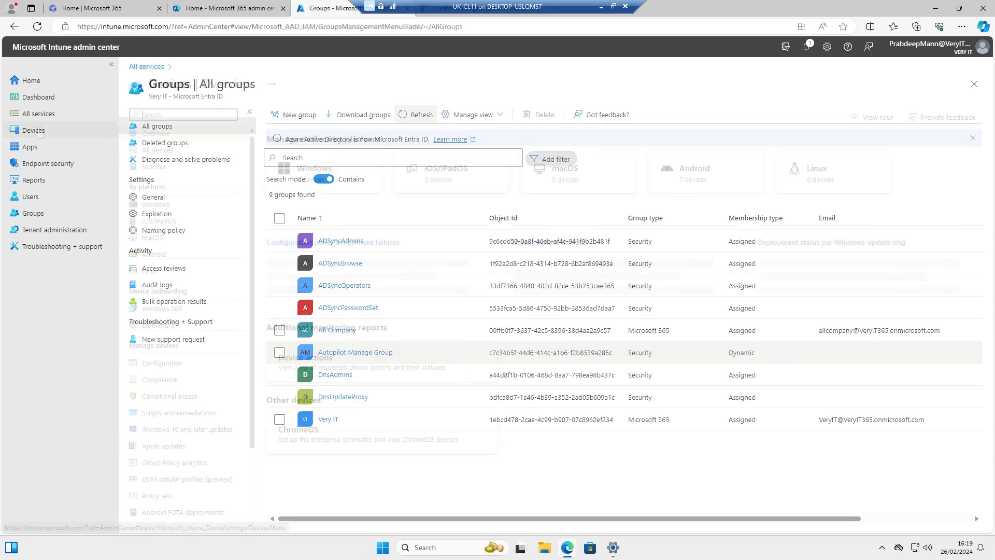
pyautogui.click(39, 131)
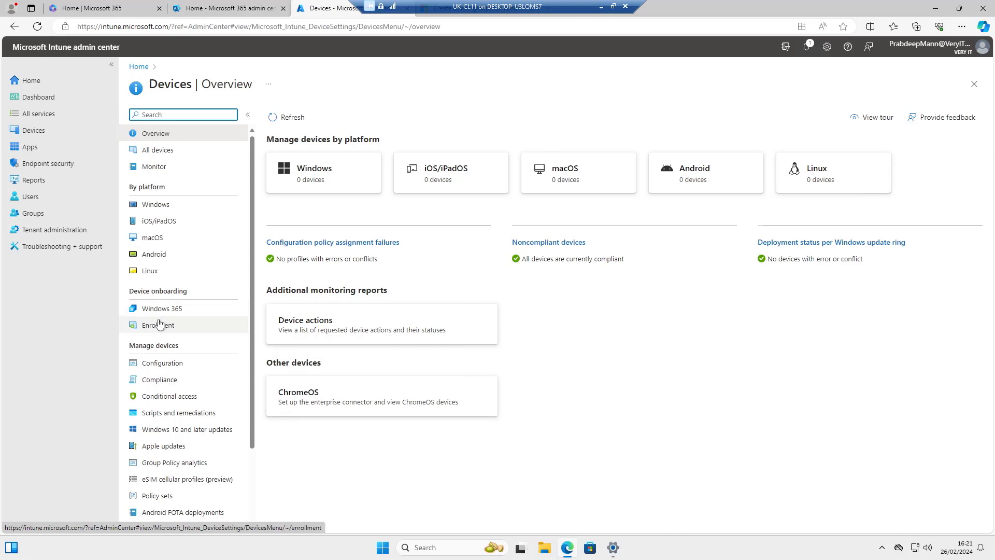
# Under Devices > Enrollment > Deployment profiles, create a Windows PC Autopilot profile.
pyautogui.click(40, 135)
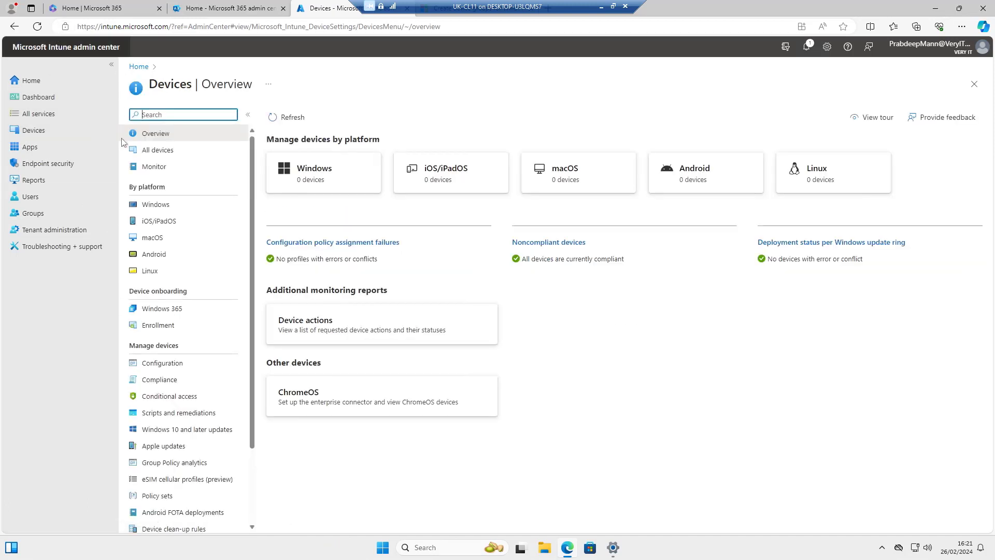
pyautogui.click(157, 327)
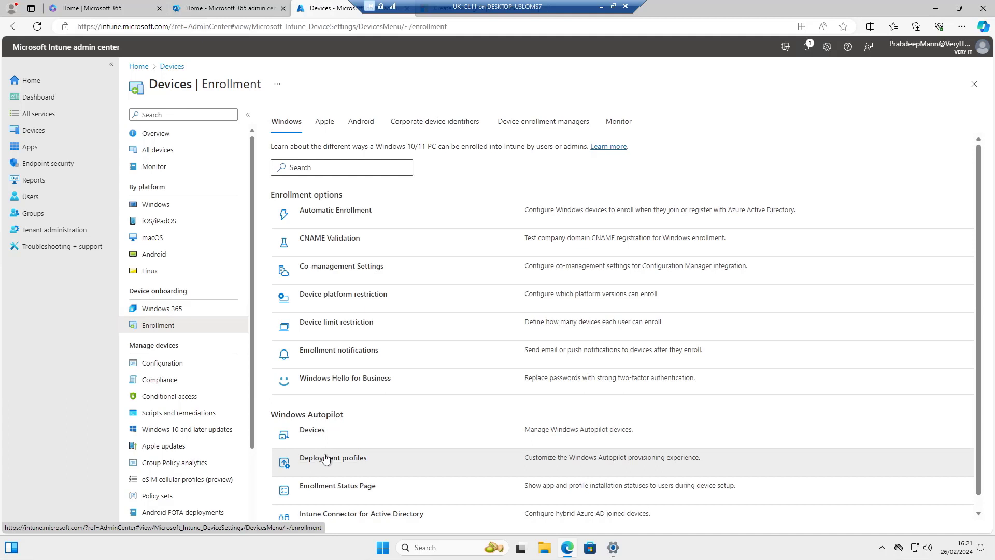
pyautogui.click(325, 459)
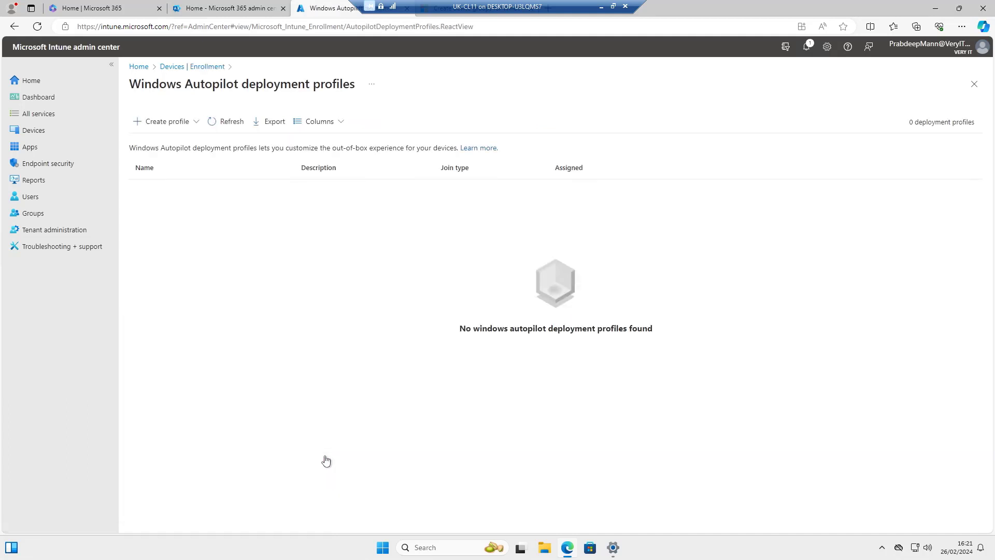
pyautogui.click(165, 124)
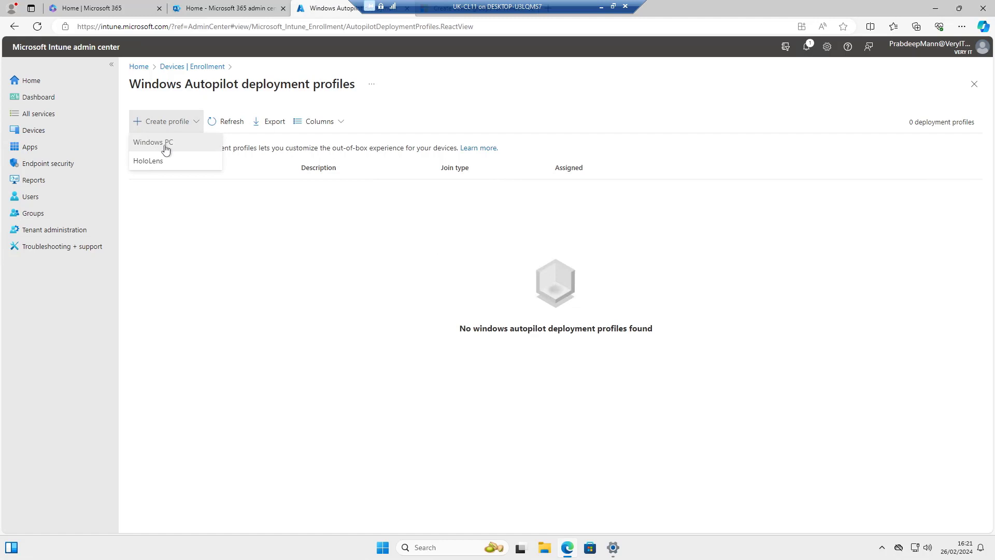
pyautogui.click(166, 150)
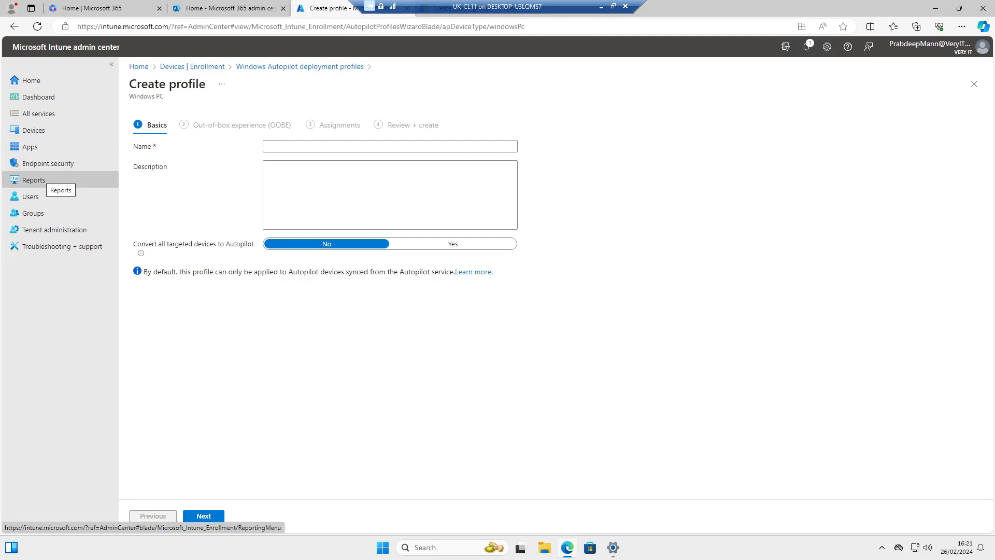
pyautogui.click(265, 147)
pyautogui.write('AutoPilot Demo Profile')
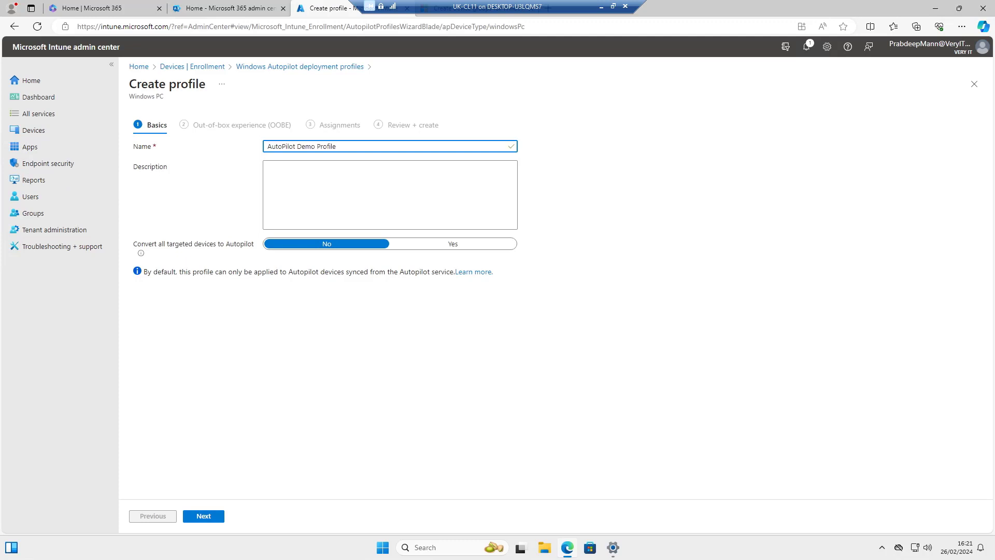
pyautogui.press('Home')
pyautogui.click(463, 244)
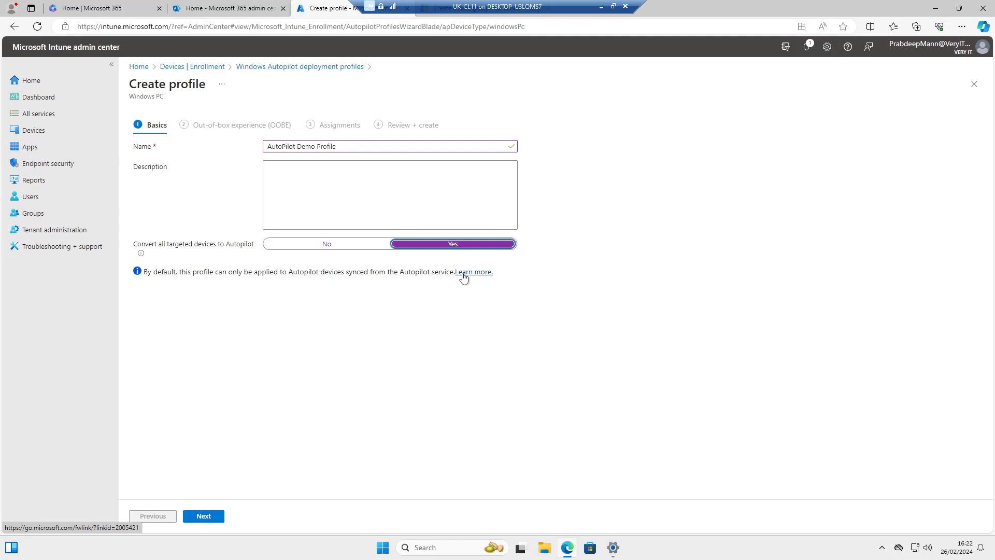
pyautogui.click(141, 255)
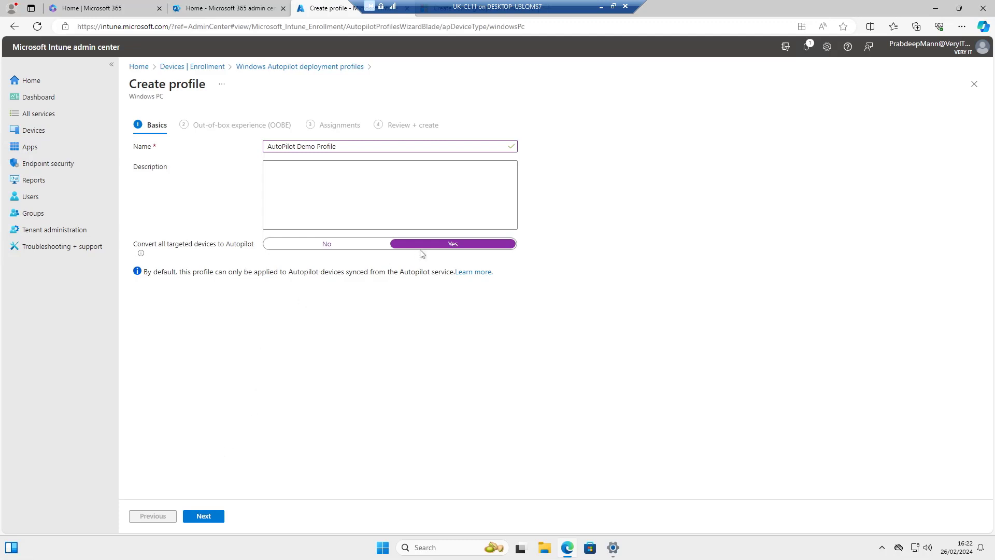
# Set Out-of-box experience to User-Driven mode, Microsoft Entra joined, and Show license terms.
pyautogui.click(204, 516)
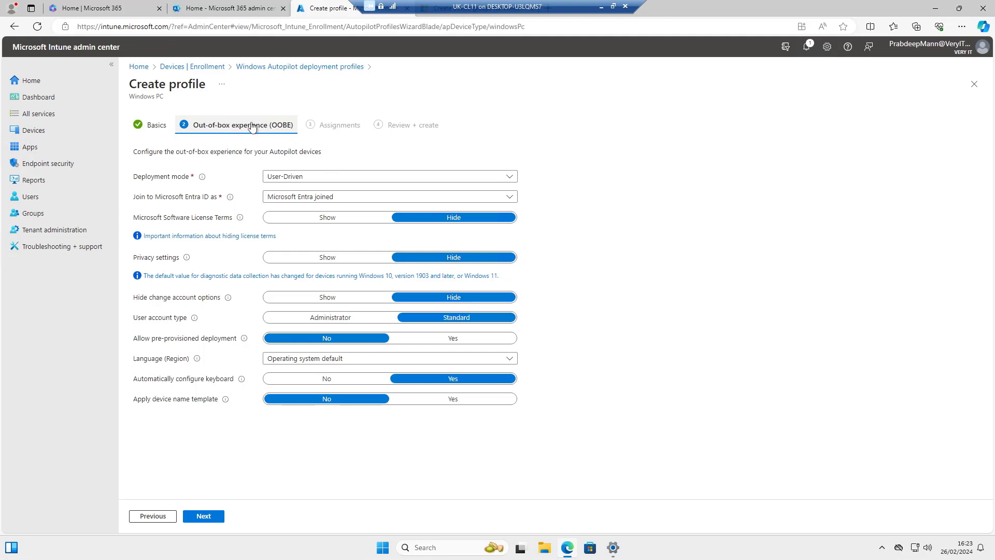
pyautogui.click(300, 181)
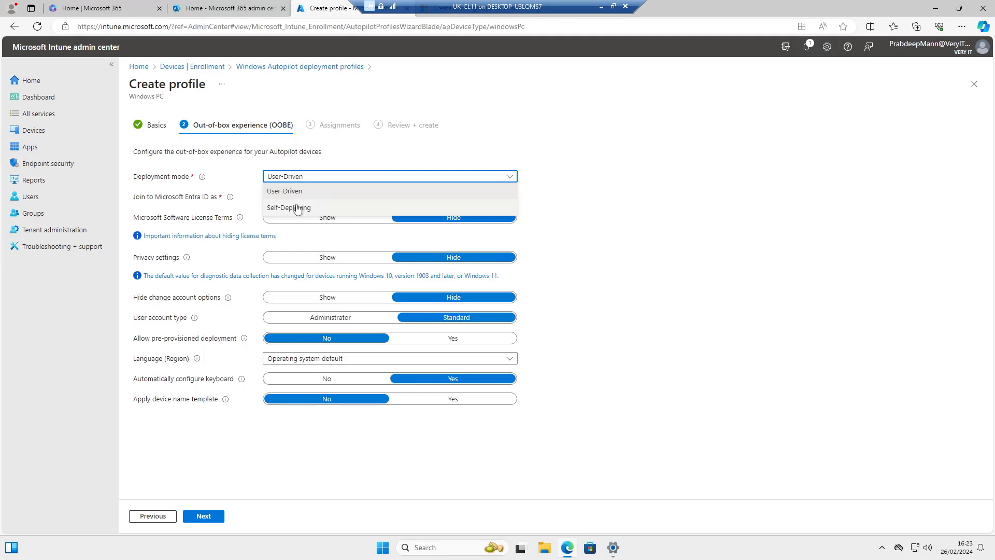
pyautogui.click(297, 210)
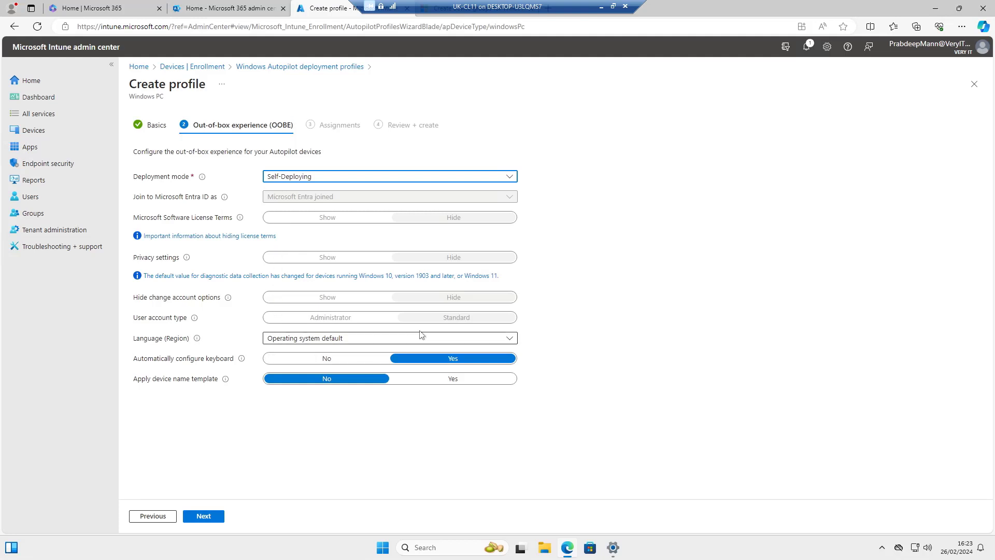
pyautogui.click(293, 181)
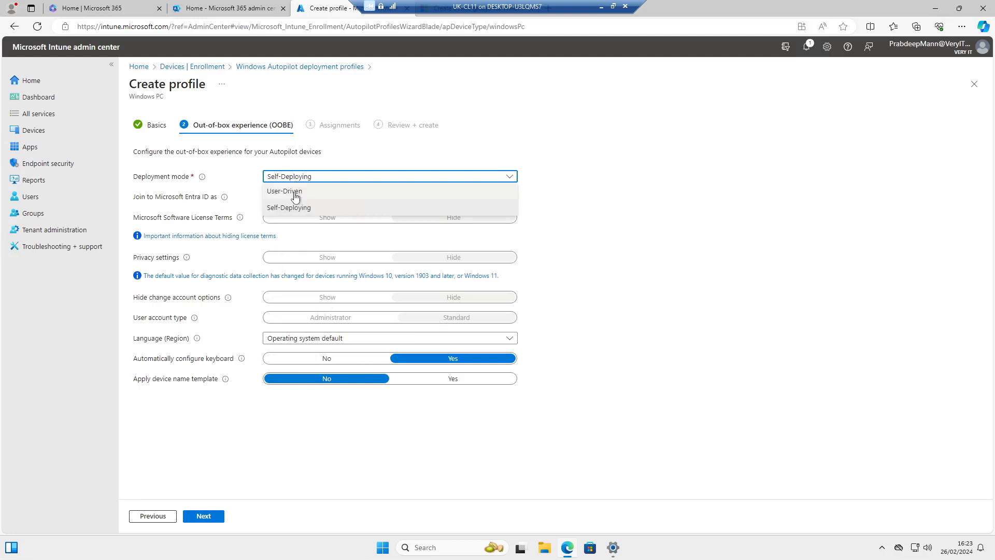
pyautogui.click(295, 191)
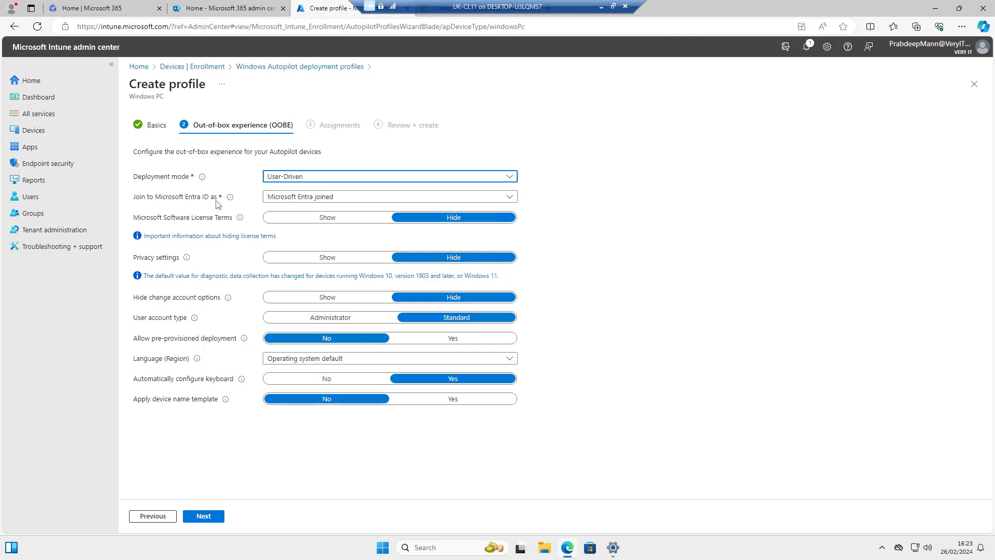
pyautogui.click(345, 198)
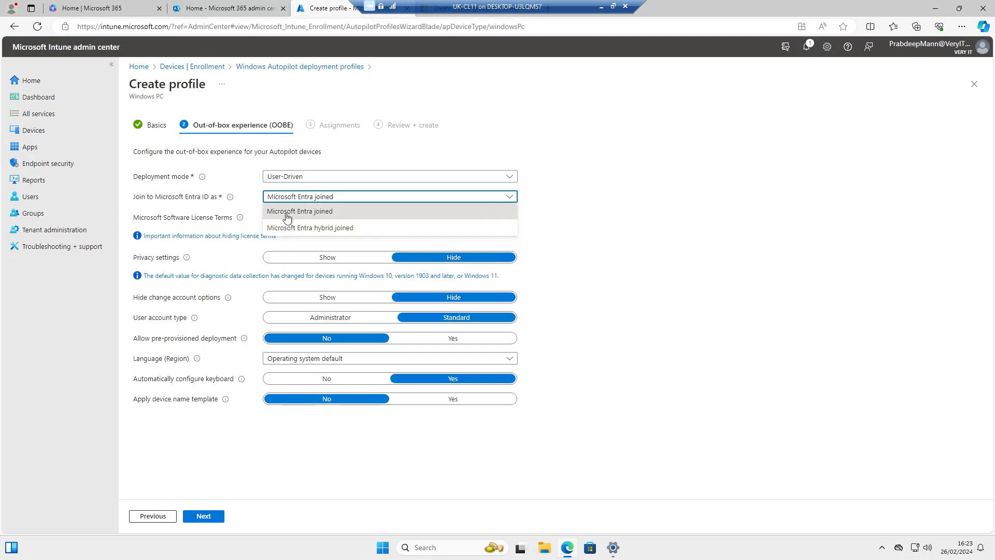
pyautogui.click(287, 212)
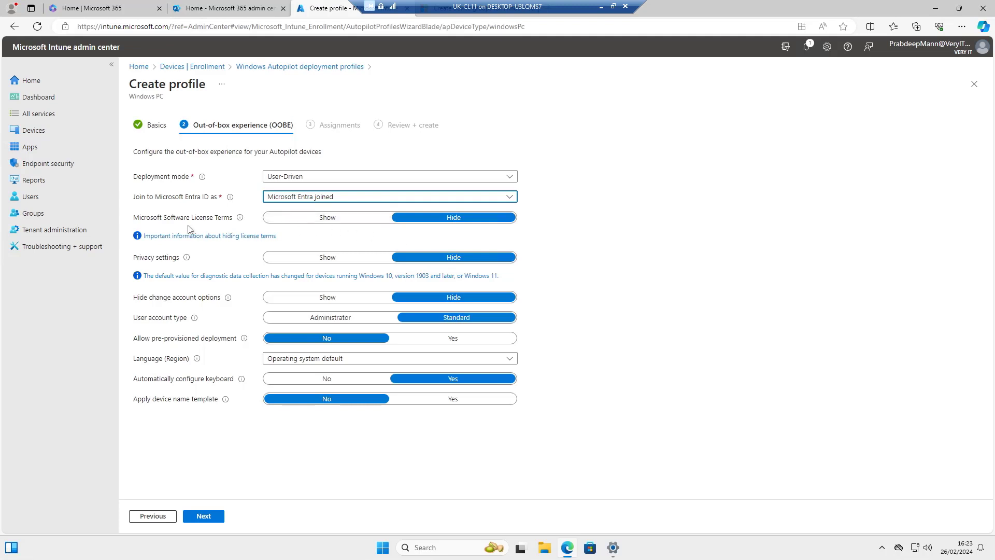
pyautogui.click(304, 222)
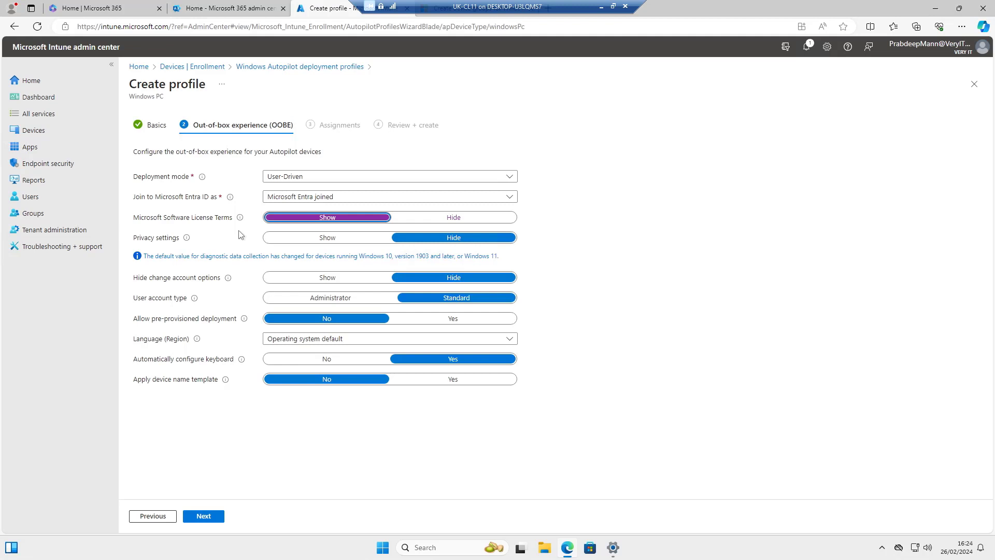
# Set Privacy settings Show, Administrator user accounts, OS default language, and device name template Yes.
pyautogui.click(318, 241)
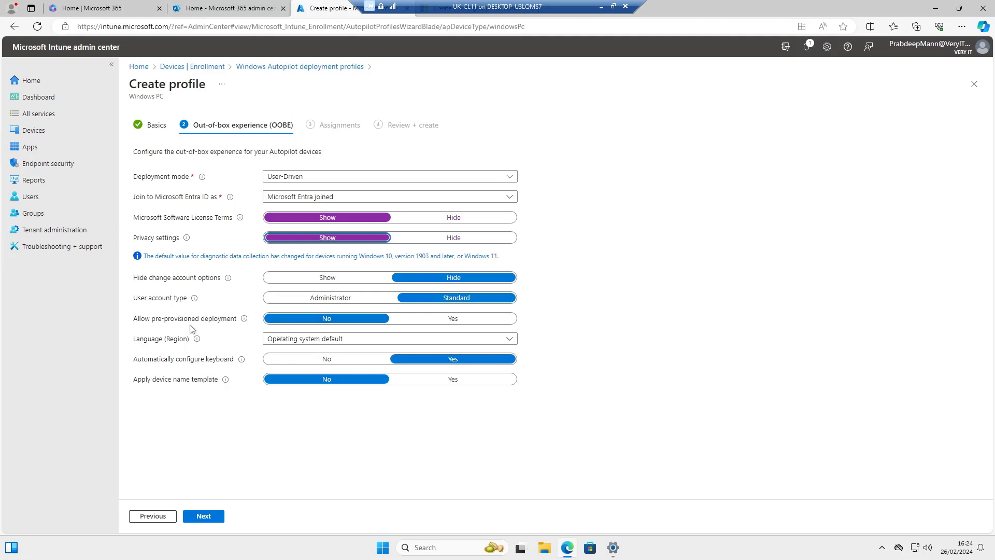
pyautogui.click(320, 299)
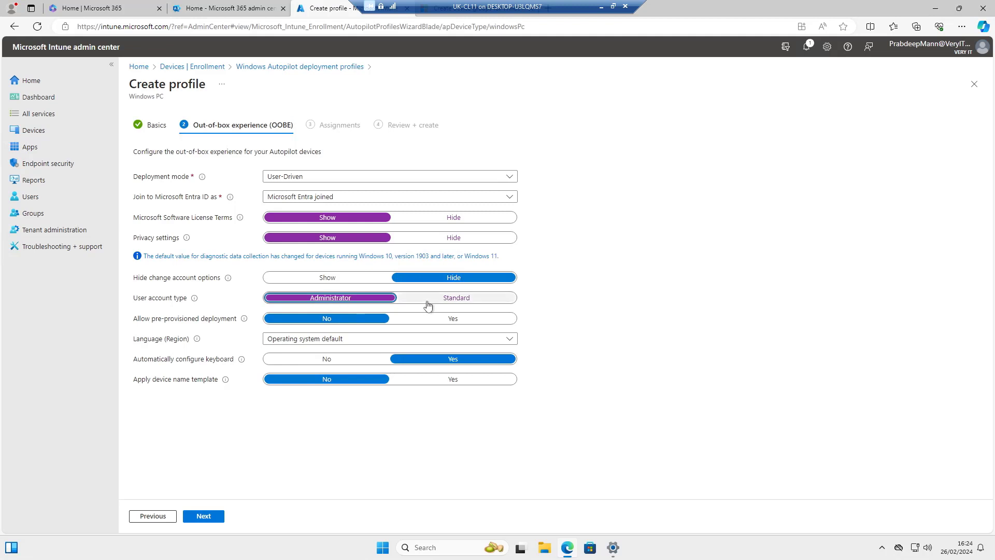
pyautogui.moveTo(194, 300)
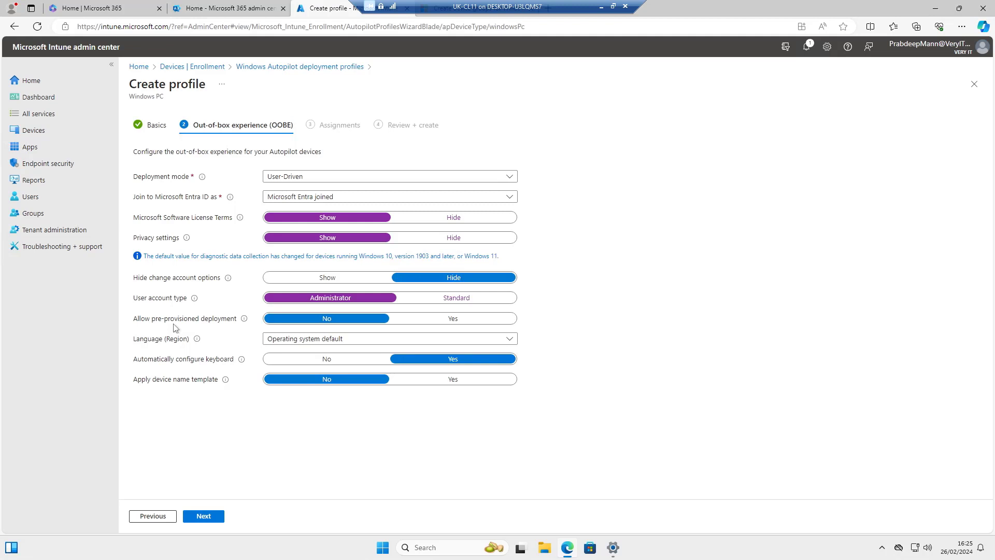
pyautogui.click(301, 344)
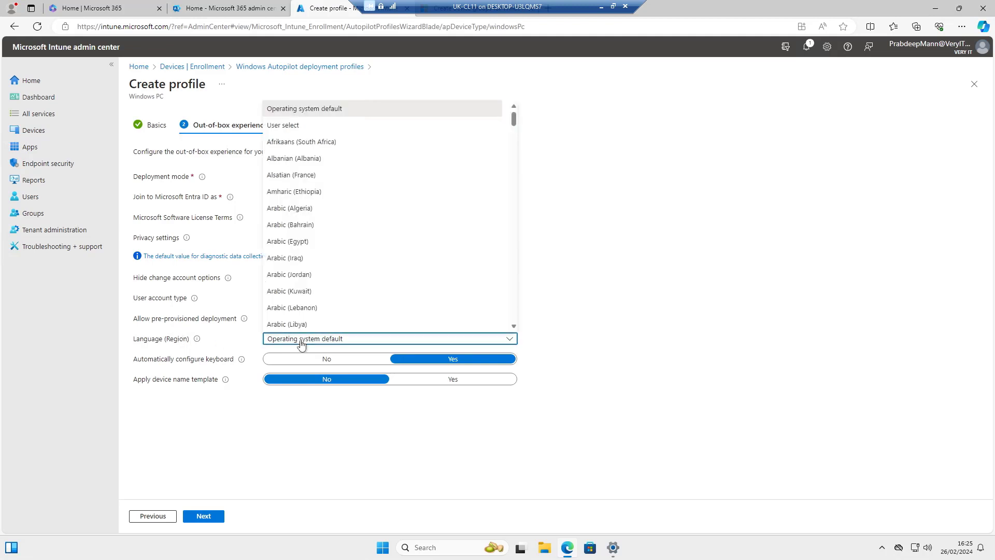
pyautogui.click(610, 326)
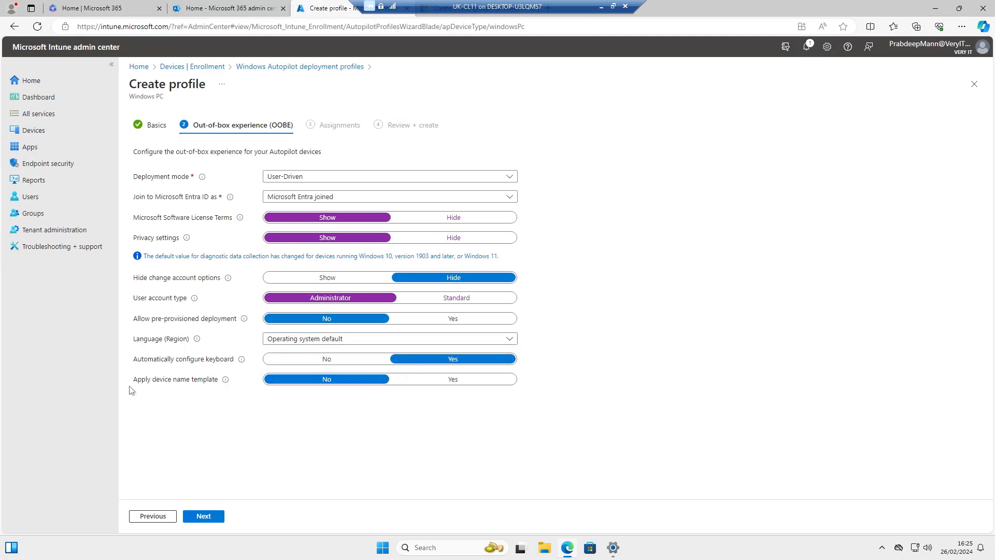
pyautogui.click(459, 380)
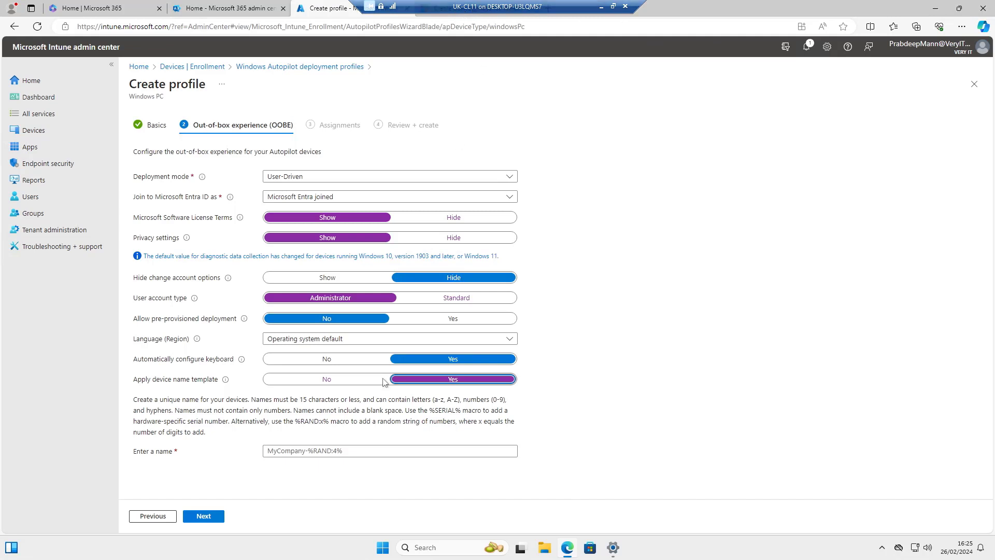
# Paste UK-CL11A into the device name template and remove the extra space.
pyautogui.click(306, 451)
pyautogui.write('UK-CL11A')
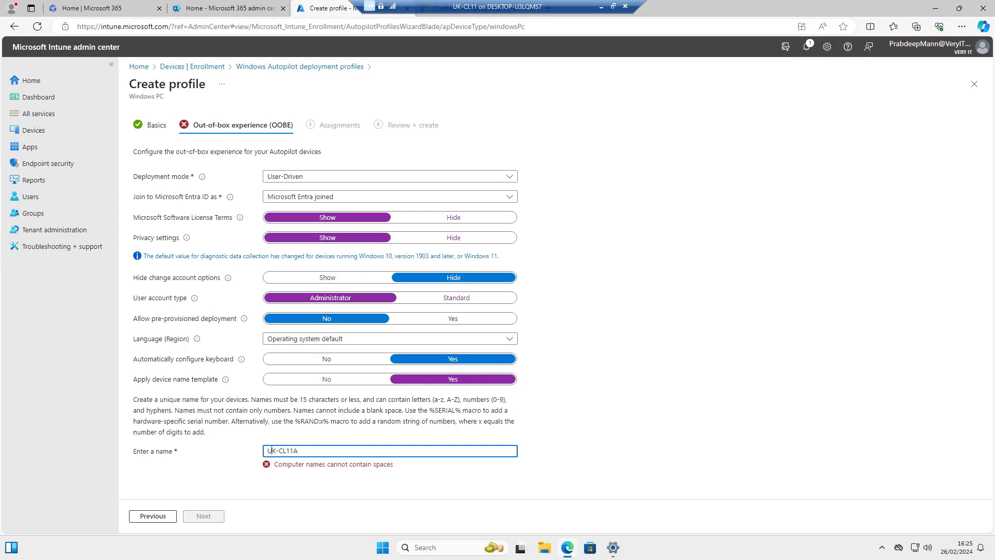
pyautogui.press('BackSpace')
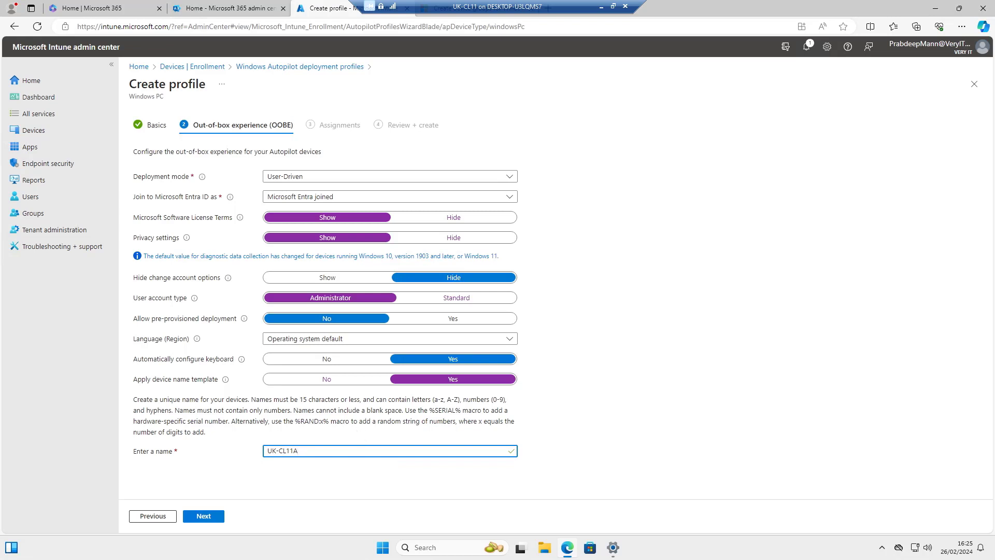
# Insert a %RAND:6% random-number macro after UK-CL11 and trim the end of the name.
pyautogui.moveTo(295, 421); pyautogui.dragTo(328, 420)
pyautogui.hotkey('ctrl', 'c')
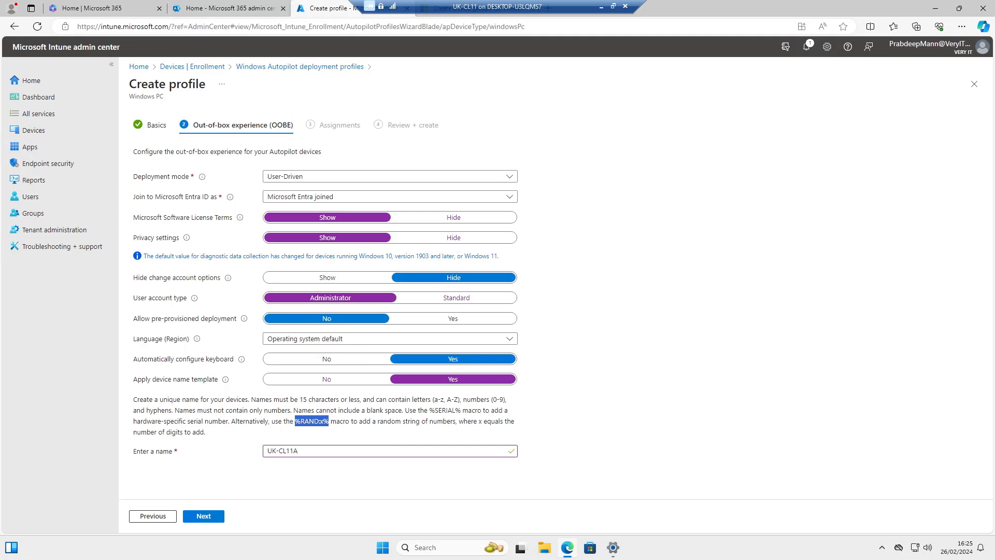
pyautogui.doubleClick(289, 451)
pyautogui.click(299, 451)
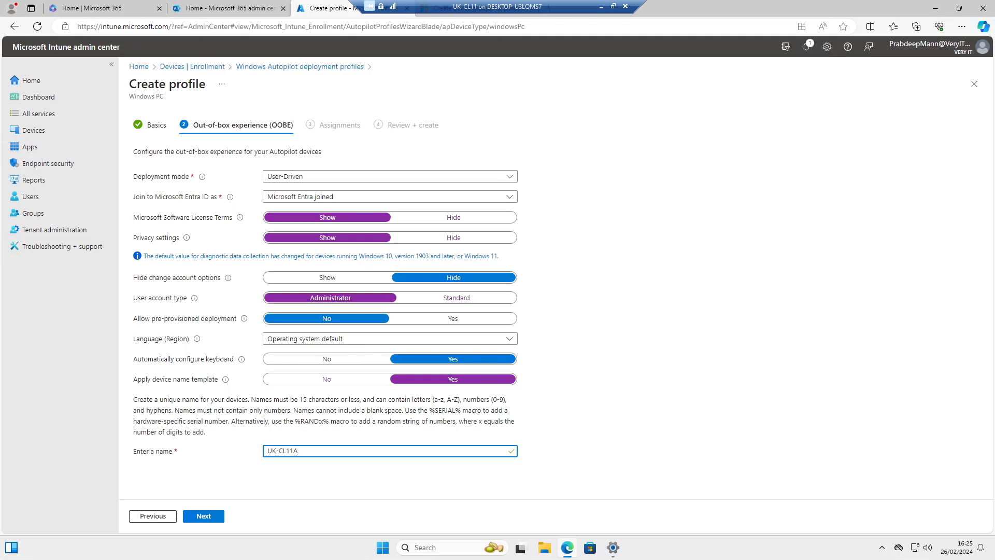
pyautogui.hotkey('ctrl', 'v')
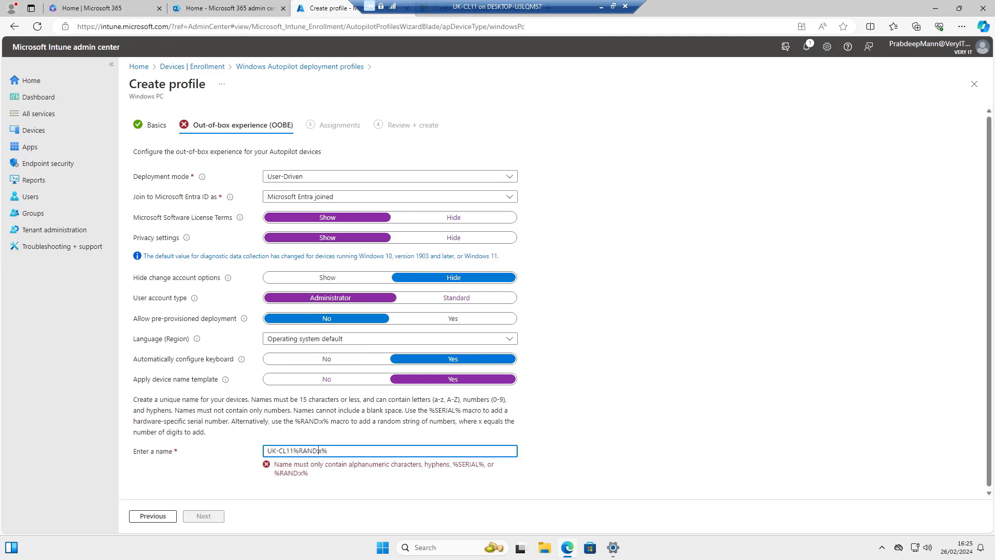
pyautogui.click(318, 451)
pyautogui.press('Delete')
pyautogui.write('6')
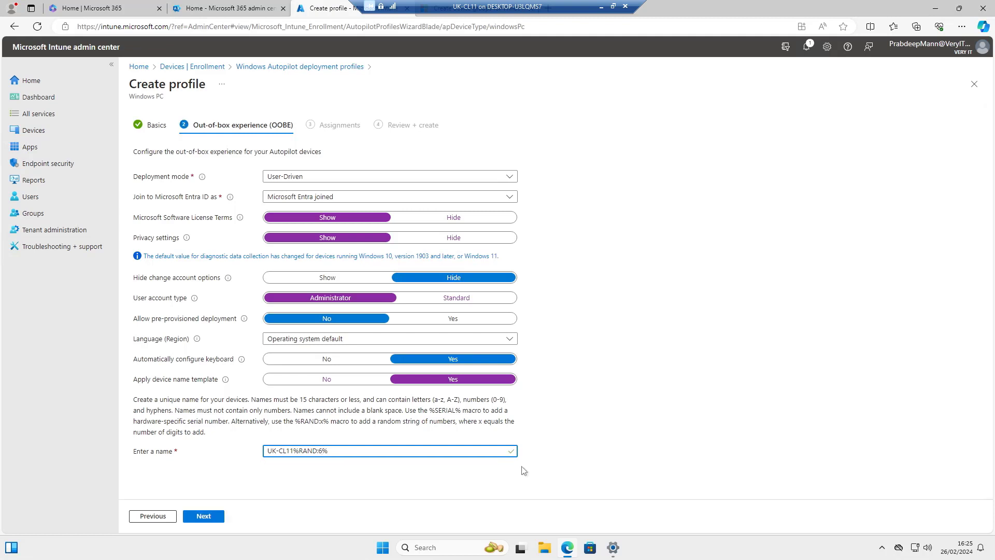
pyautogui.hotkey('shift', 'Left')
pyautogui.hotkey('shift', 'Left')
pyautogui.hotkey('shift', 'Left')
pyautogui.hotkey('shift', 'Left')
pyautogui.hotkey('shift', 'Left')
pyautogui.hotkey('shift', 'Left')
pyautogui.hotkey('shift', 'Left')
pyautogui.hotkey('shift', 'Left')
pyautogui.press('End')
pyautogui.press('BackSpace')
pyautogui.press('BackSpace')
pyautogui.press('BackSpace')
pyautogui.press('BackSpace')
pyautogui.press('BackSpace')
# Assign the Autopilot deployment profile to Autopilot Manage Group and advance to Review + create.
pyautogui.click(204, 517)
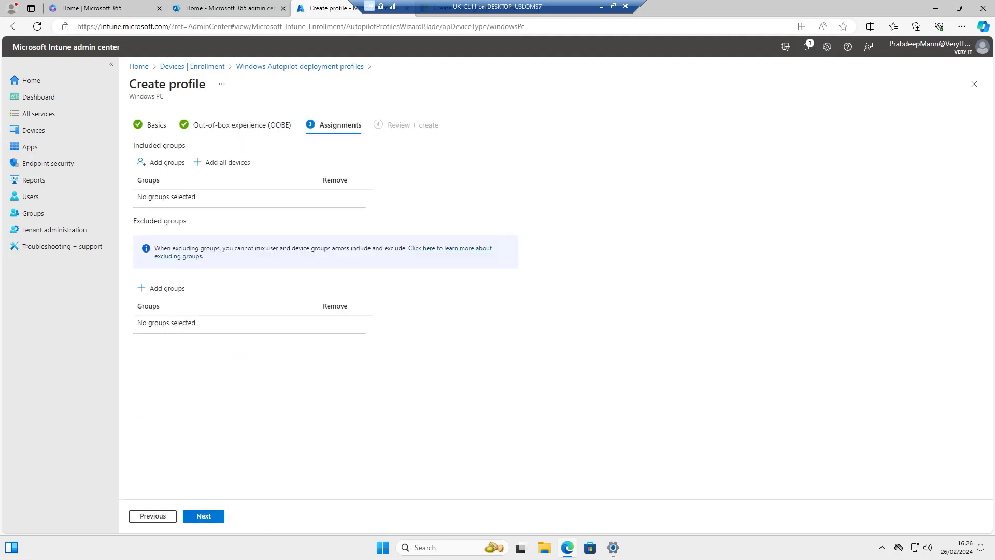
pyautogui.click(164, 168)
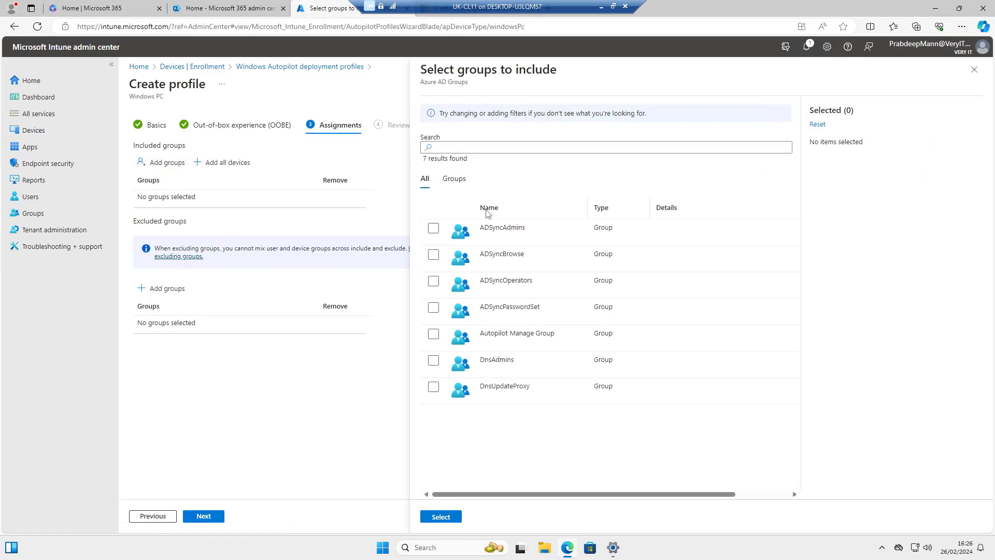
pyautogui.click(469, 147)
pyautogui.write('A')
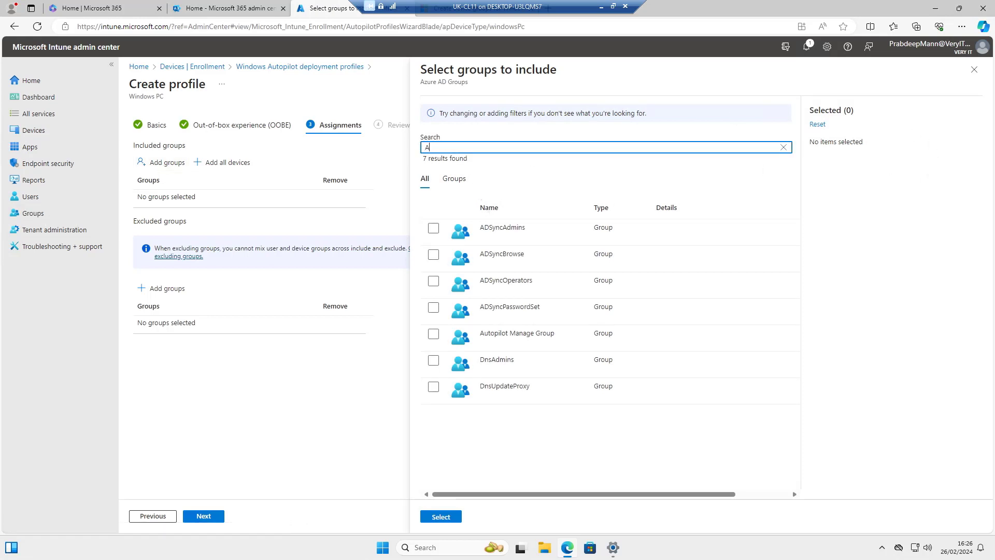
pyautogui.write('u')
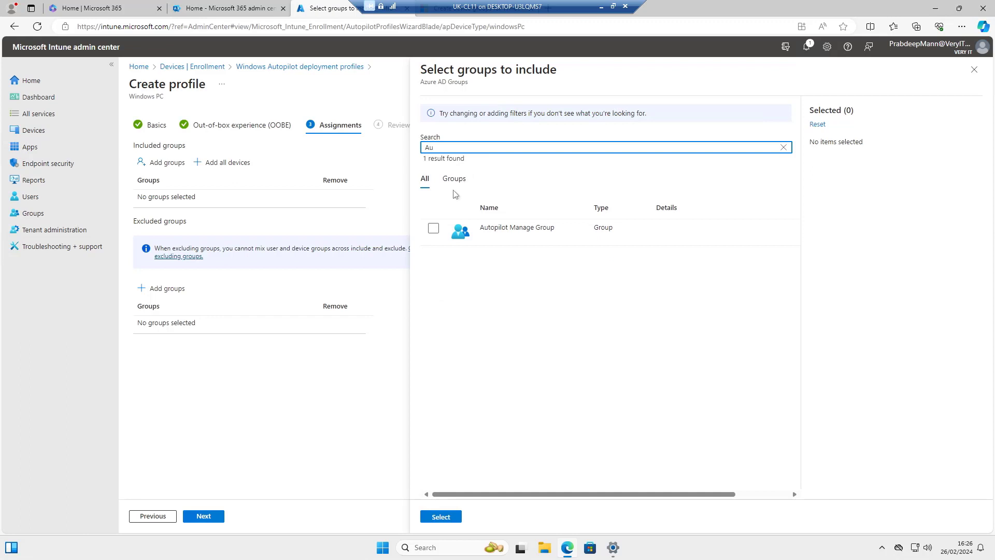
pyautogui.click(434, 228)
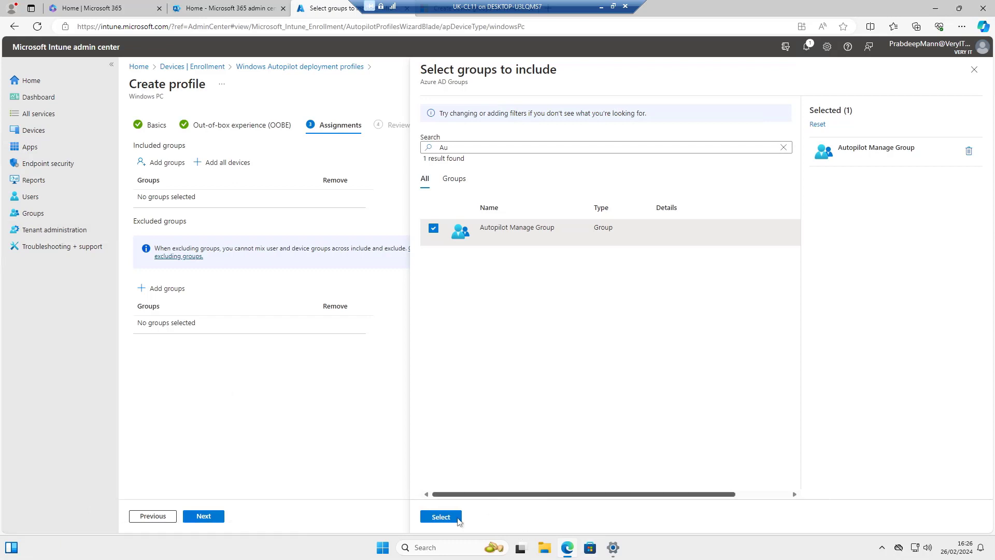
pyautogui.click(445, 516)
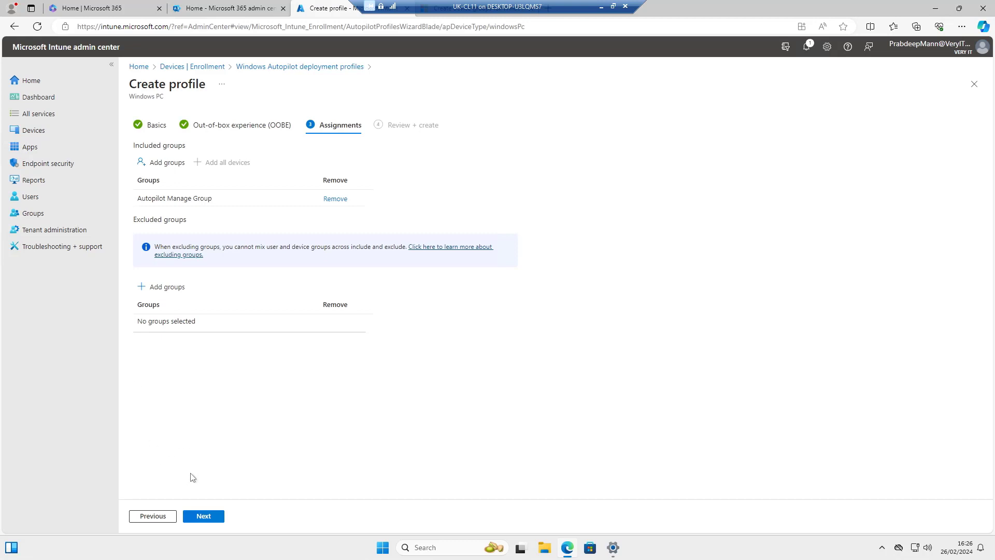
pyautogui.click(198, 517)
pyautogui.click(206, 519)
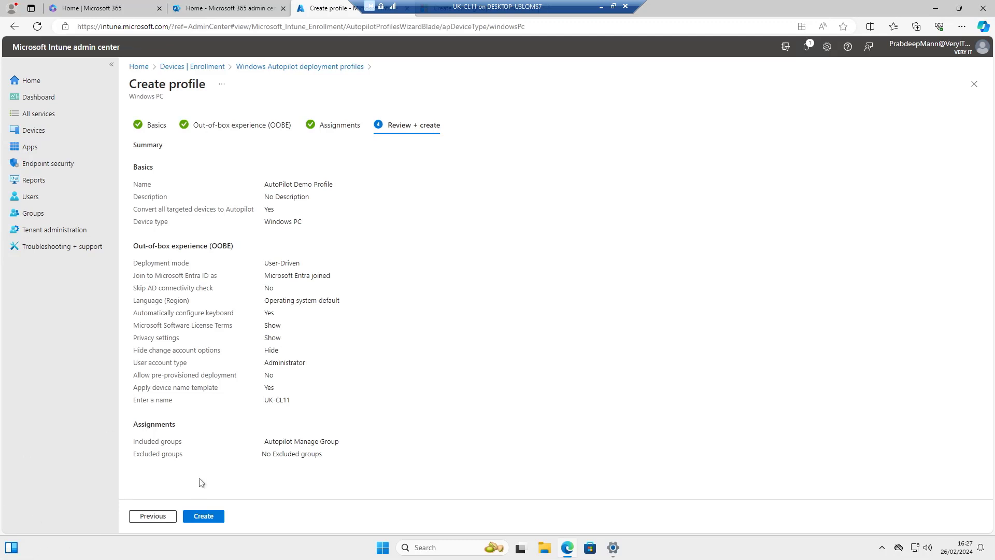
# Create the AutoPilot Demo Profile, assigned to Autopilot Manage Group with device name UK-CL11.
pyautogui.click(200, 516)
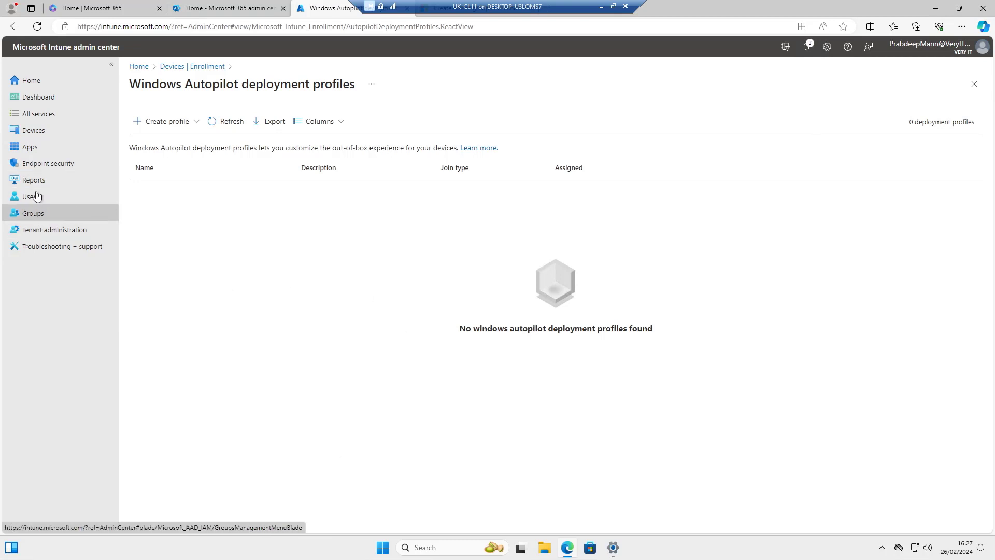
# Open AutoPilot Demo Profile from the deployment profiles list to confirm its assignment, then return to Enrollment.
pyautogui.click(41, 133)
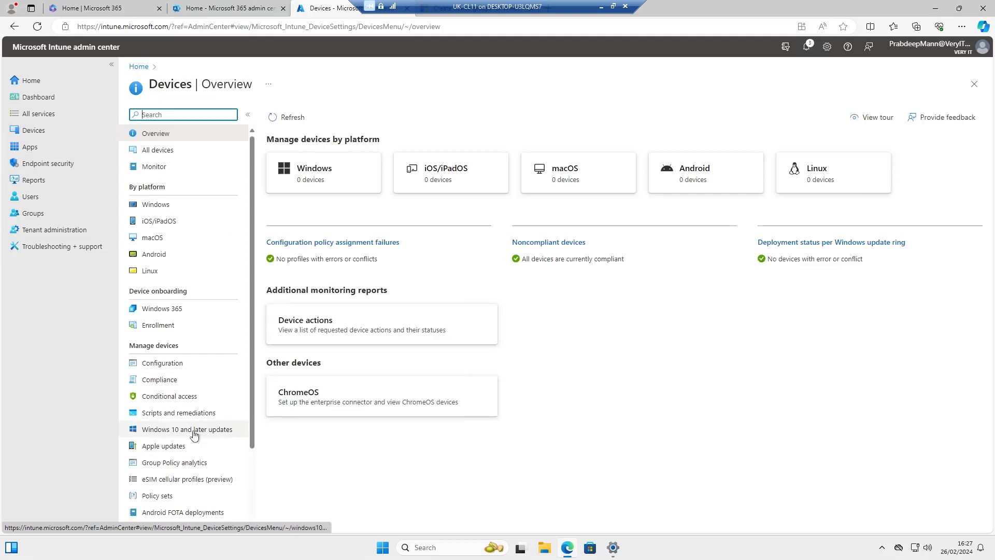
pyautogui.click(158, 325)
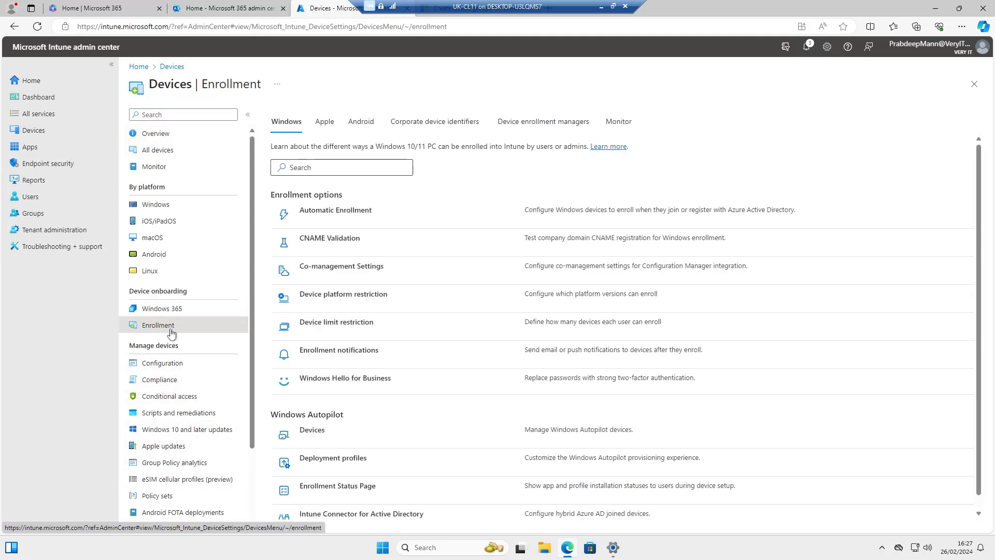
pyautogui.click(329, 460)
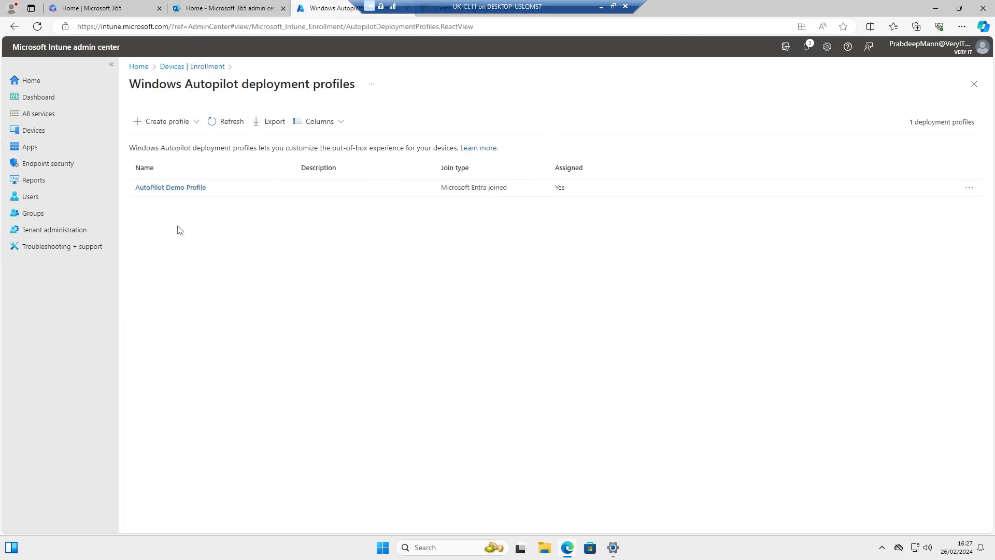
pyautogui.click(177, 195)
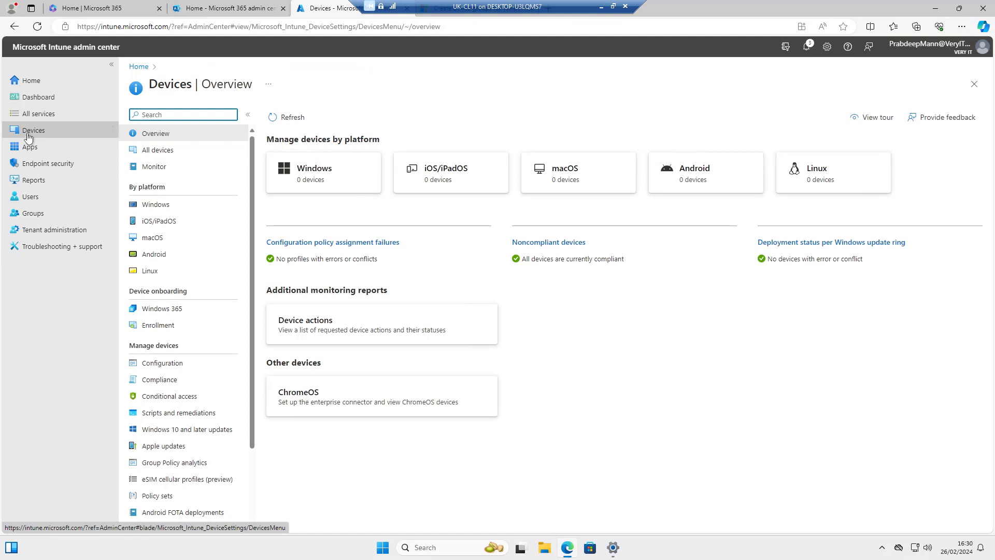
pyautogui.click(167, 330)
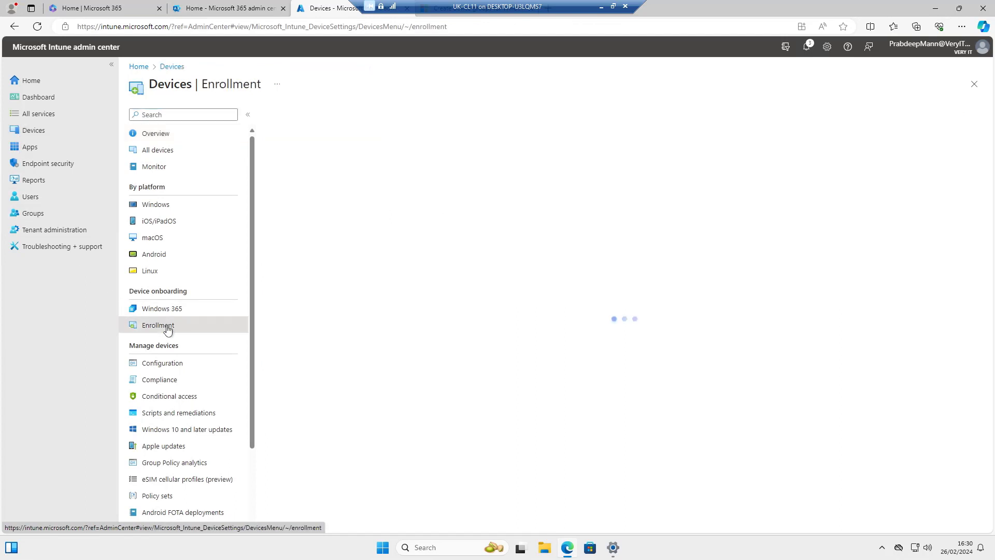
# Set the Automatic Enrollment MDM user scope to All and save.
pyautogui.click(331, 213)
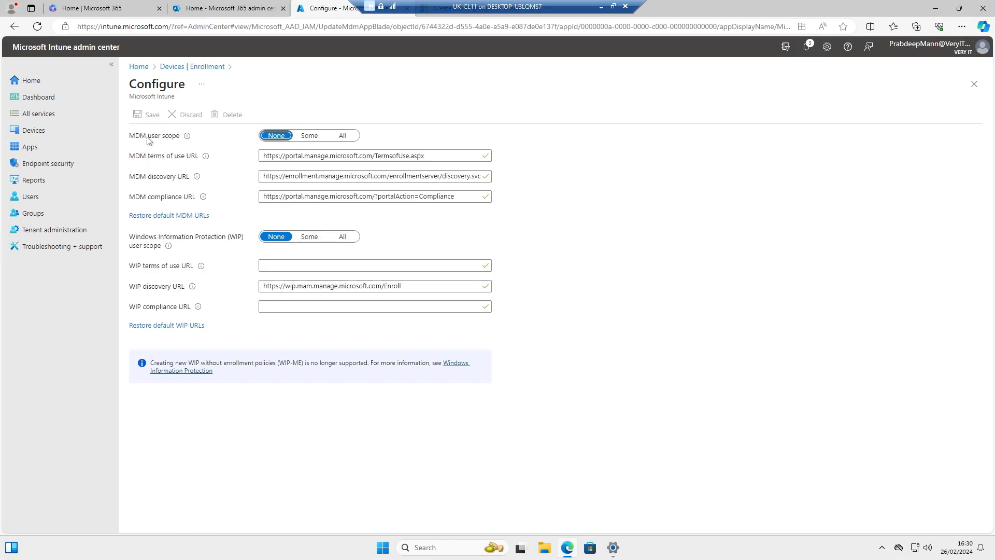
pyautogui.click(342, 136)
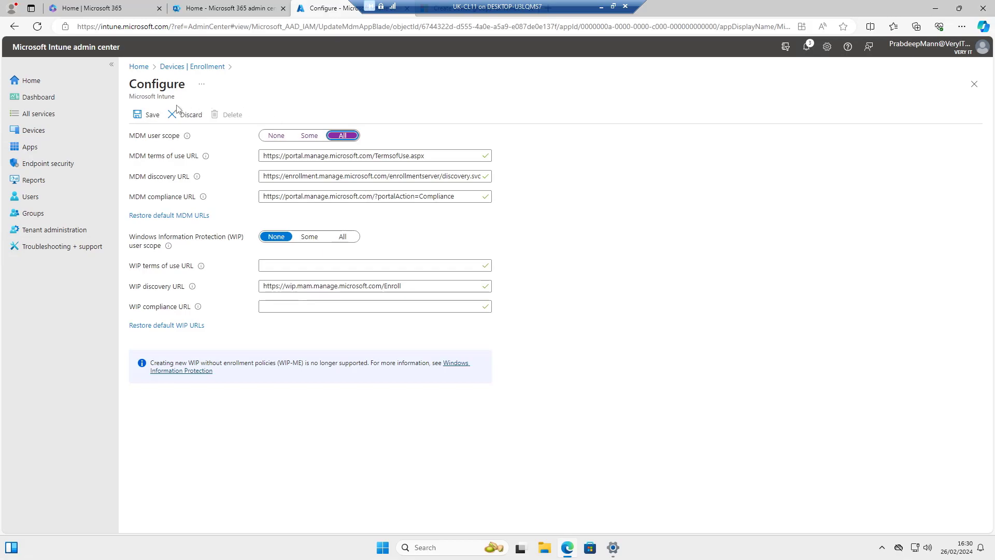
pyautogui.click(149, 116)
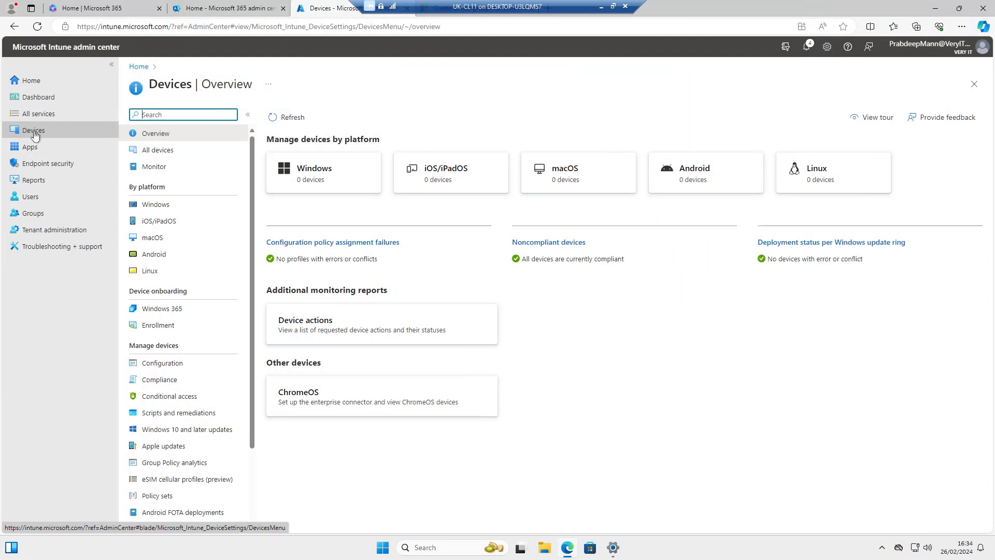
# Open the 'All users and all devices' Enrollment Status Page profile's Properties and edit its Settings.
pyautogui.click(35, 134)
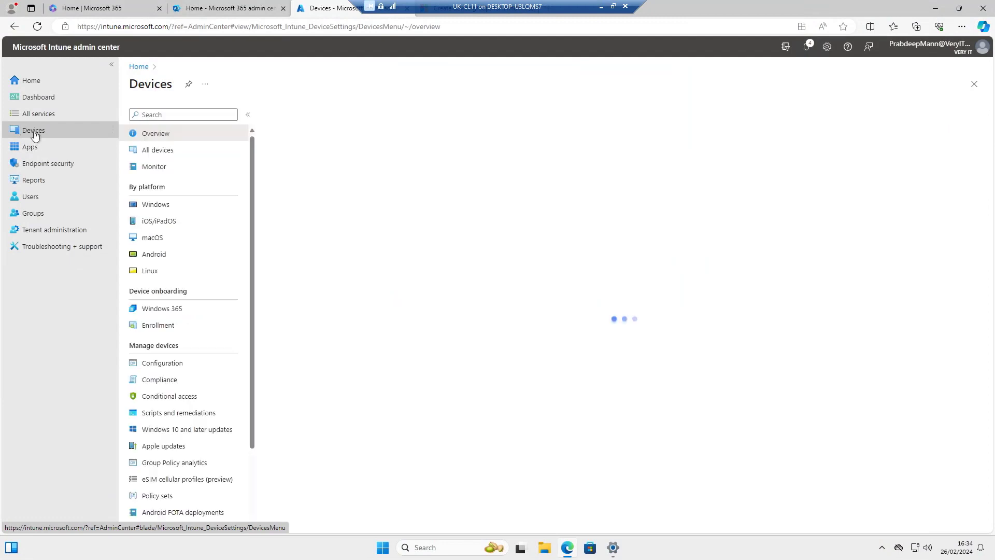
pyautogui.click(149, 324)
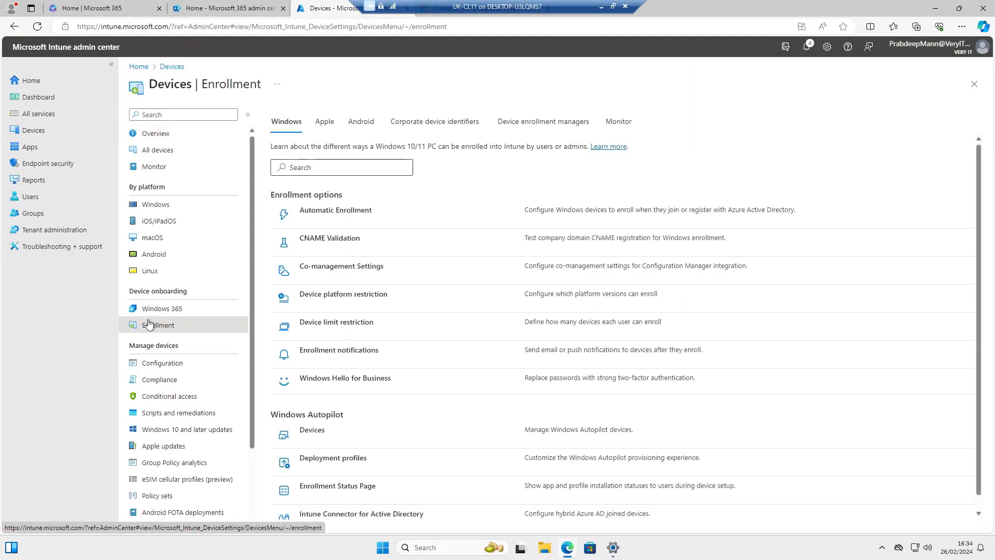
pyautogui.click(334, 490)
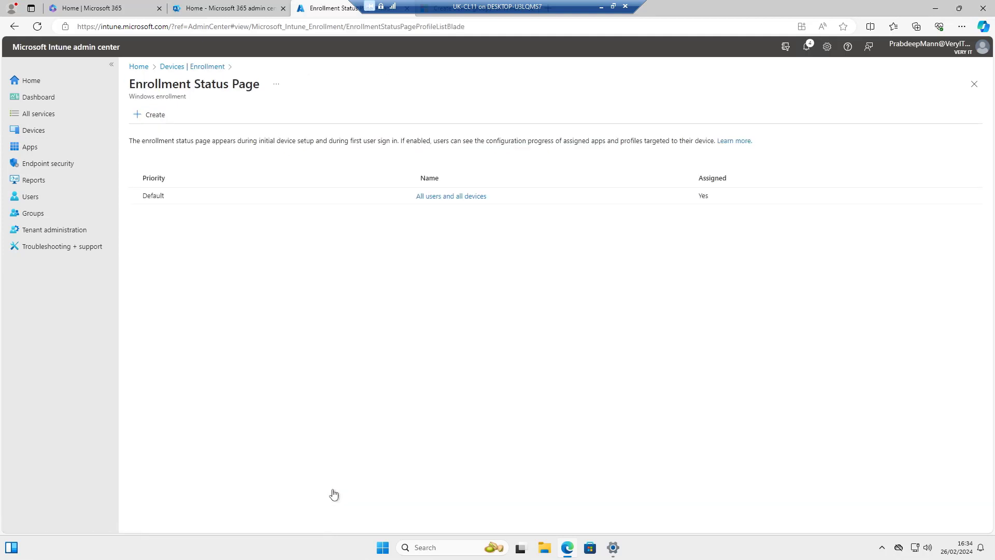
pyautogui.moveTo(130, 141); pyautogui.dragTo(780, 150)
pyautogui.click(420, 282)
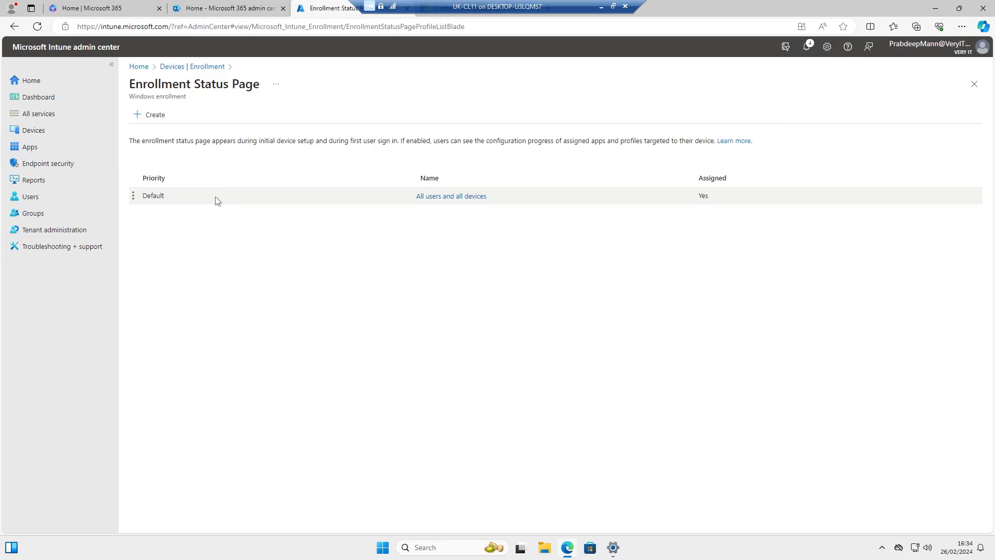
pyautogui.click(445, 200)
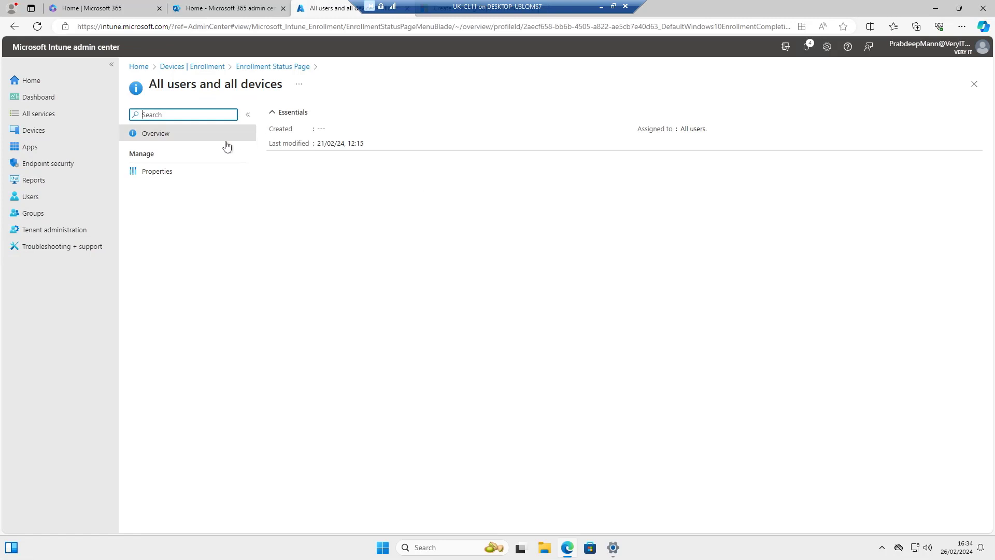
pyautogui.click(169, 173)
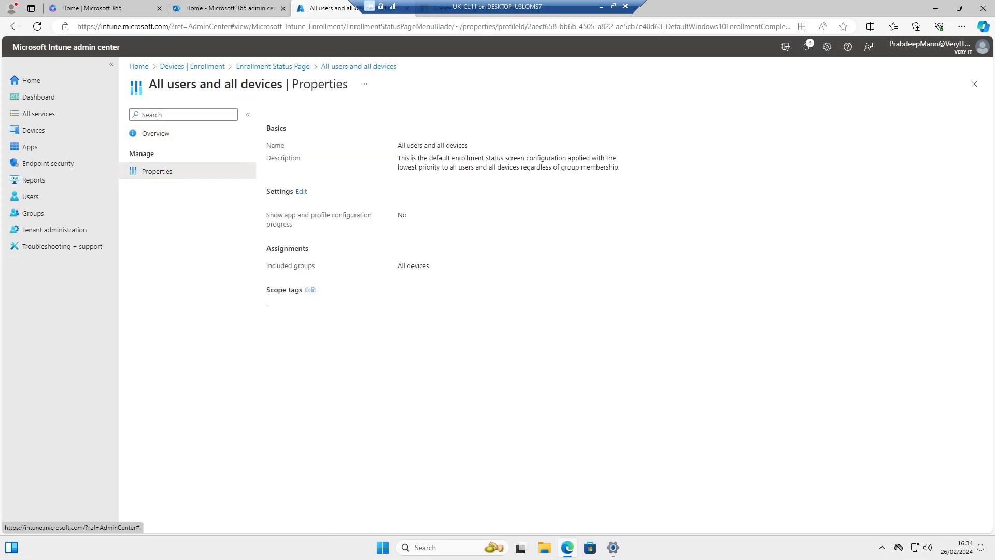
pyautogui.moveTo(398, 158); pyautogui.dragTo(615, 167)
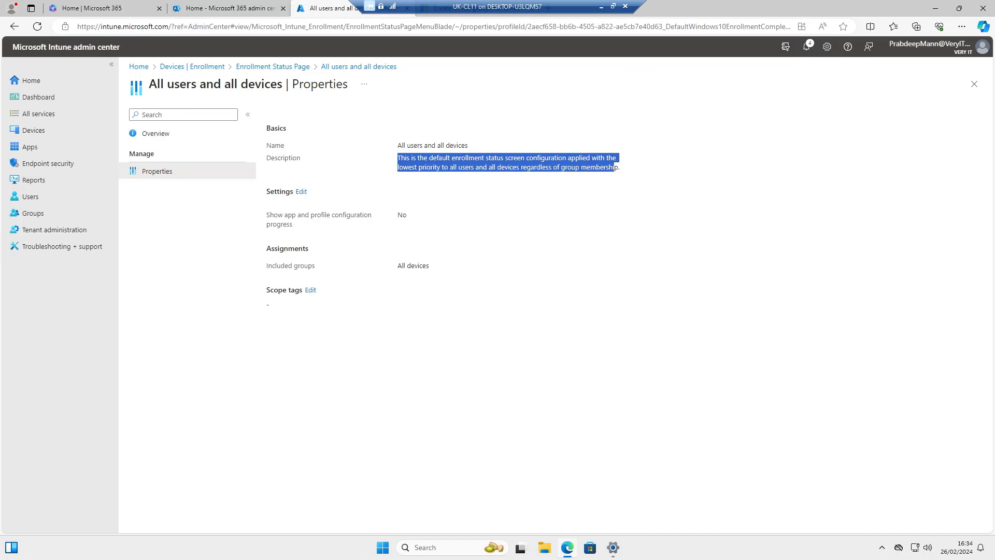
pyautogui.click(301, 192)
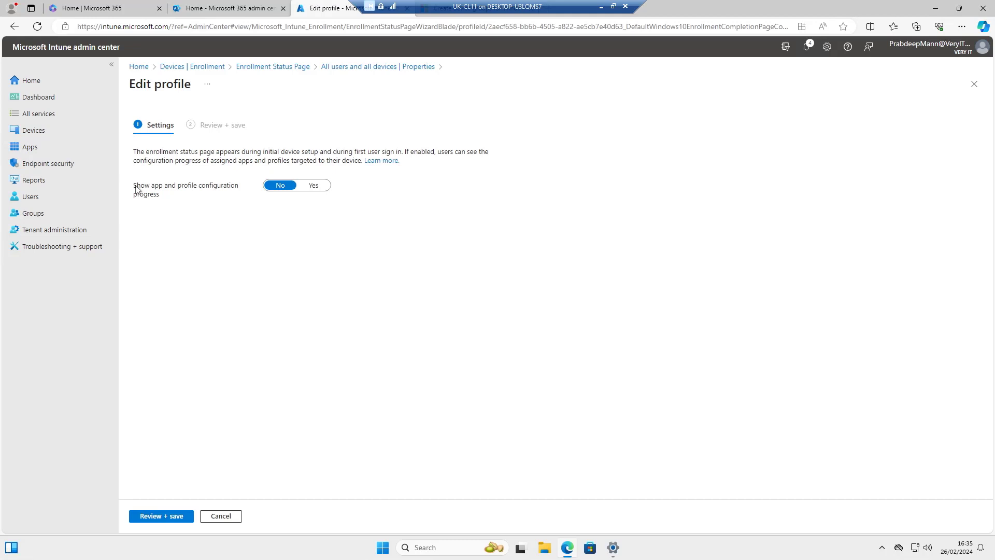
# Preview the options shown when configuration progress is Yes, then revert to No and discard the edits.
pyautogui.click(314, 185)
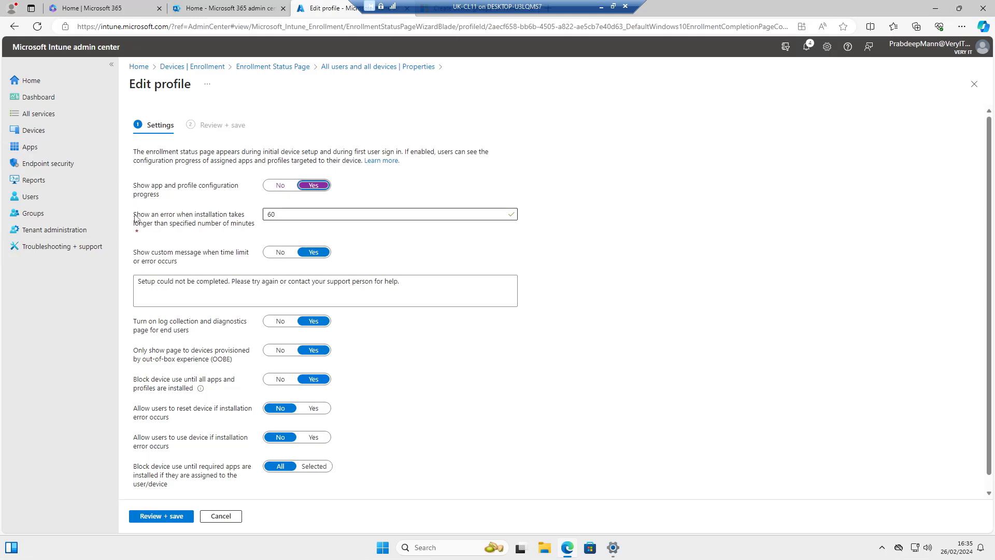
pyautogui.moveTo(135, 219); pyautogui.dragTo(228, 224)
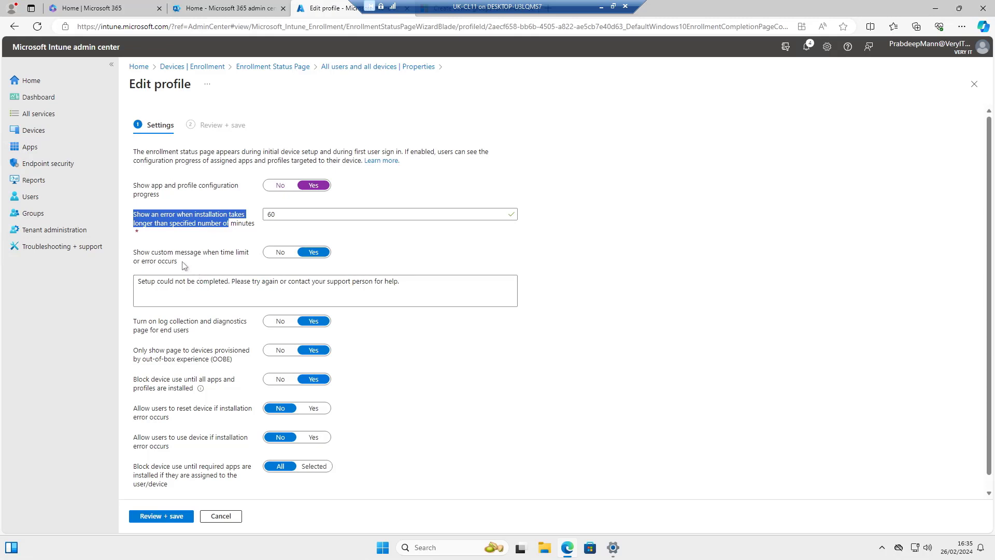
pyautogui.moveTo(183, 264); pyautogui.dragTo(142, 261)
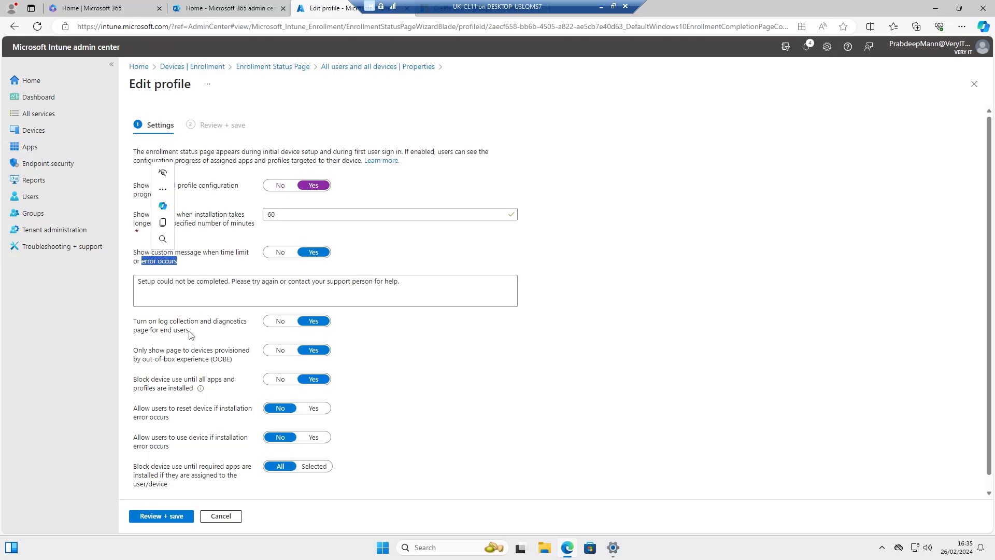
pyautogui.click(133, 326)
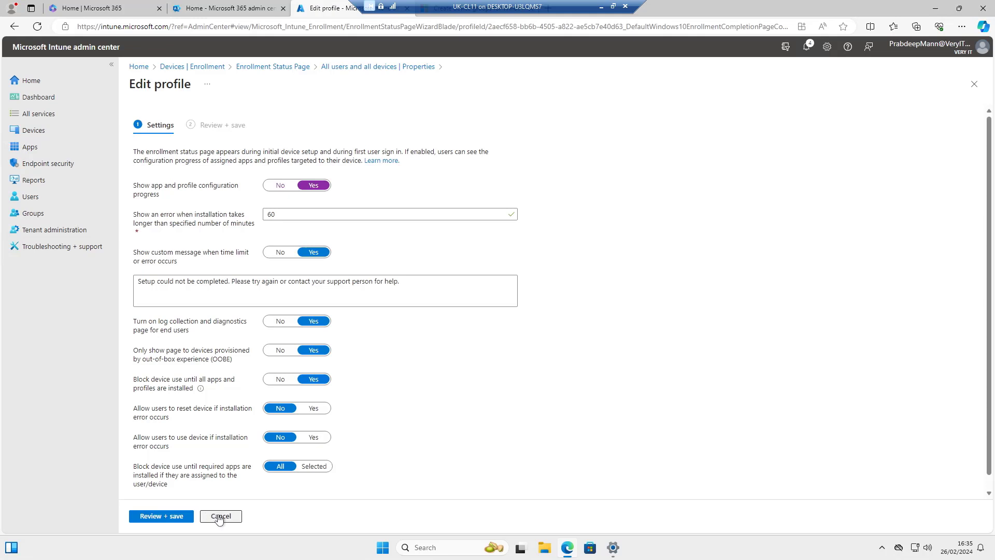
pyautogui.click(290, 191)
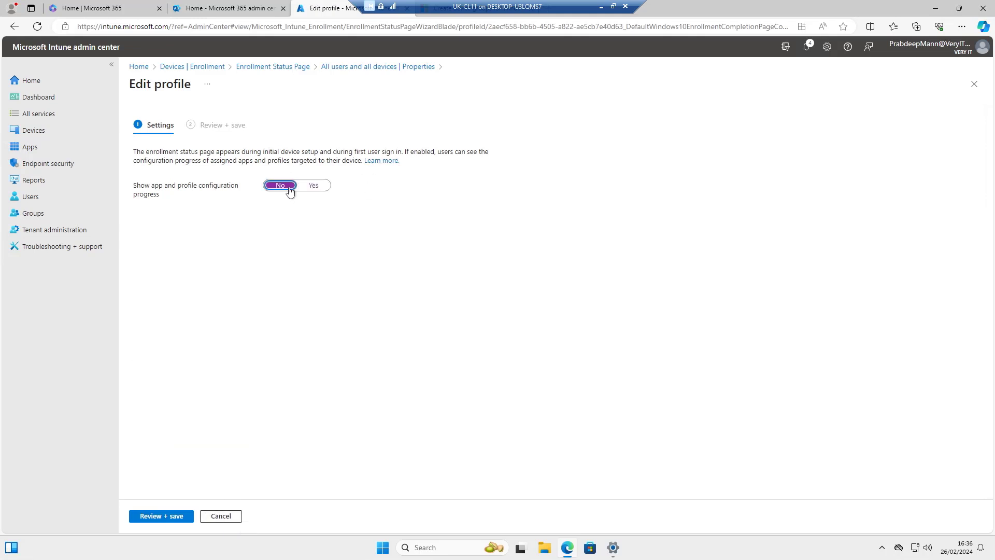
pyautogui.click(220, 517)
pyautogui.click(545, 83)
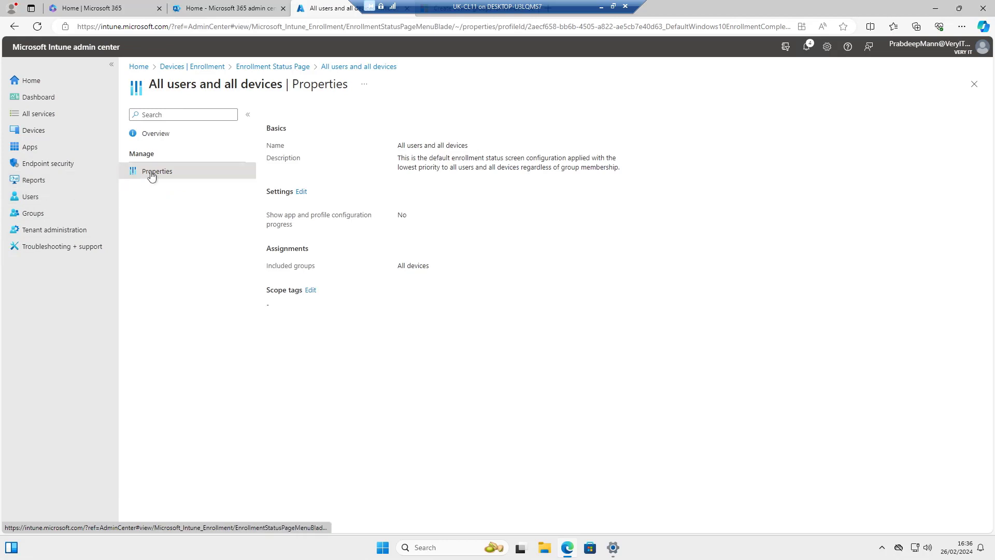
# Start creating a new Enrollment Status Page profile under Devices > Enrollment.
pyautogui.click(38, 131)
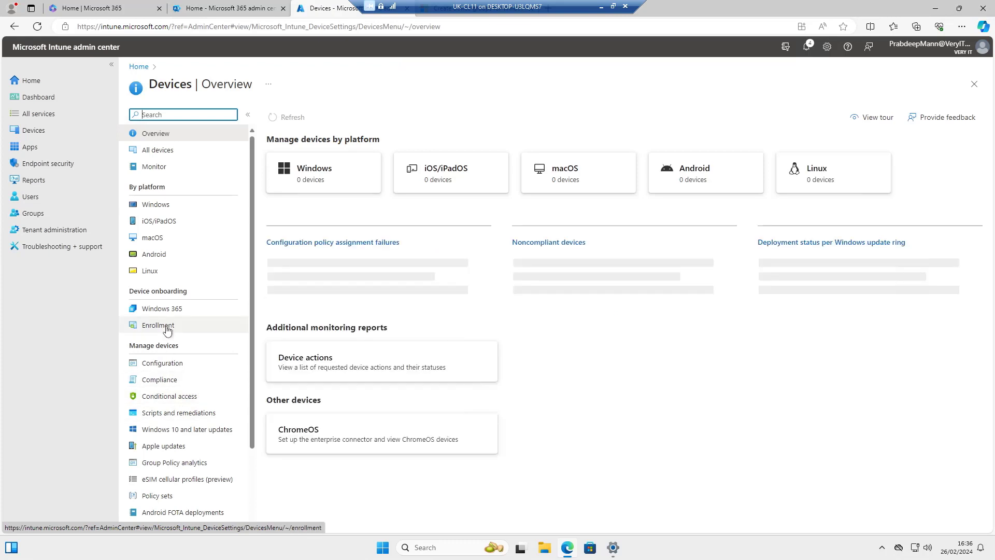
pyautogui.click(167, 330)
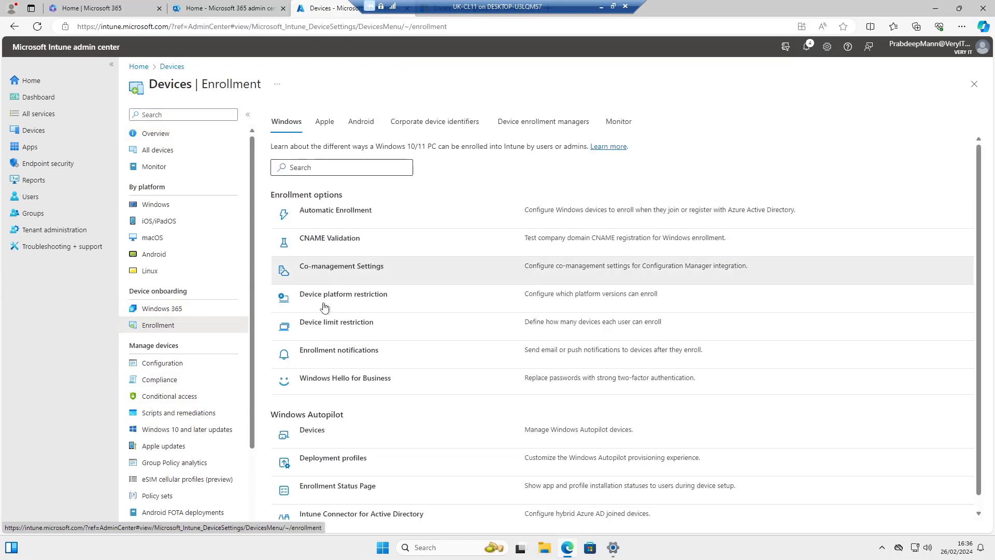
pyautogui.click(332, 486)
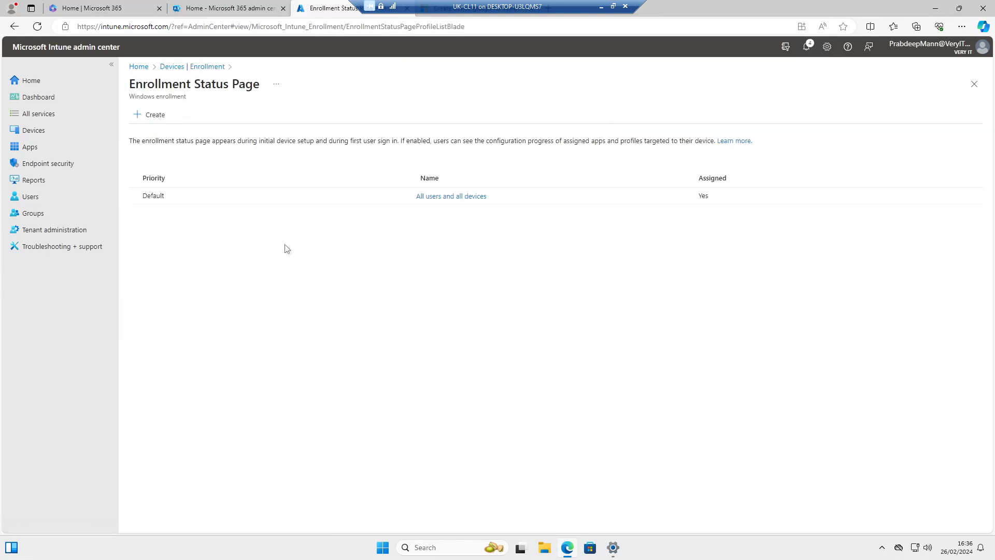
pyautogui.click(151, 116)
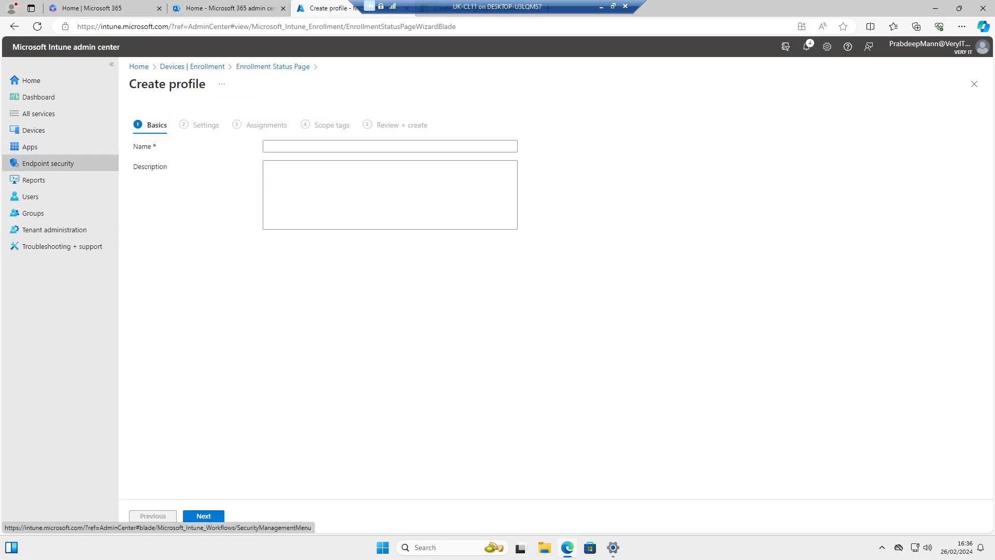
# Name the profile 'UK-CLL11 ESP' and paste the same text as its description.
pyautogui.click(267, 146)
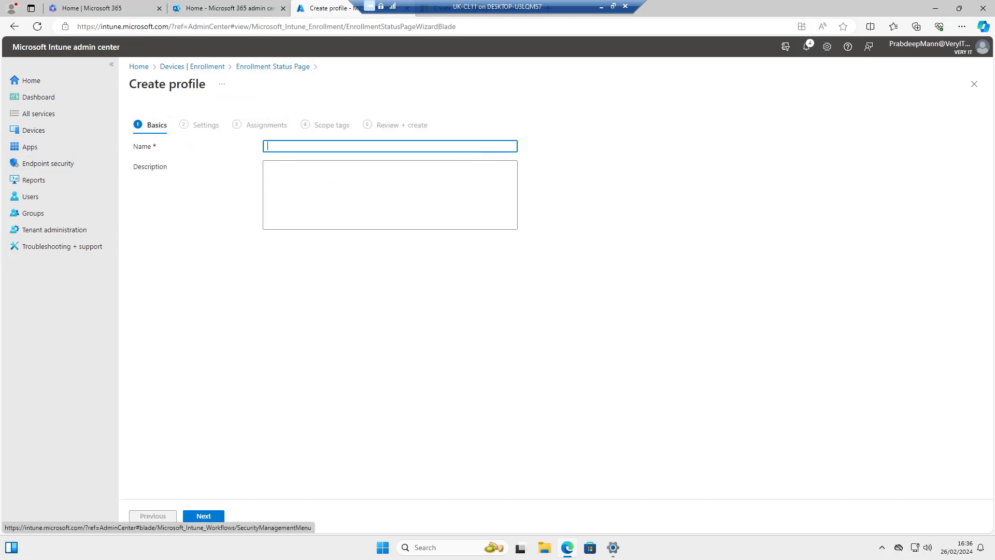
pyautogui.write('UK-CLL11 ESP')
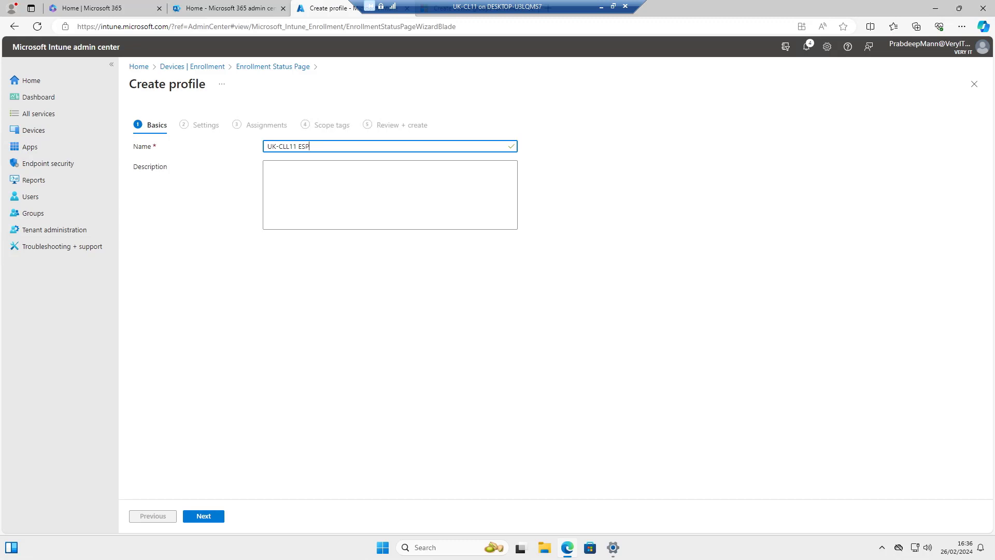
pyautogui.click(268, 167)
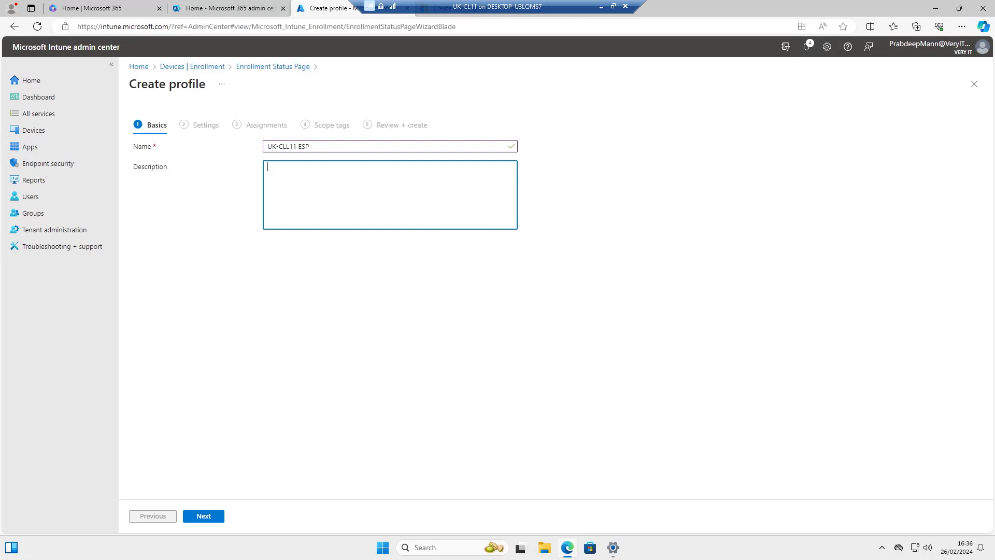
pyautogui.write('UK-CLL11 ESP')
# Turn on configuration progress, allow device reset and use on install errors, blocking until all required apps install.
pyautogui.click(204, 517)
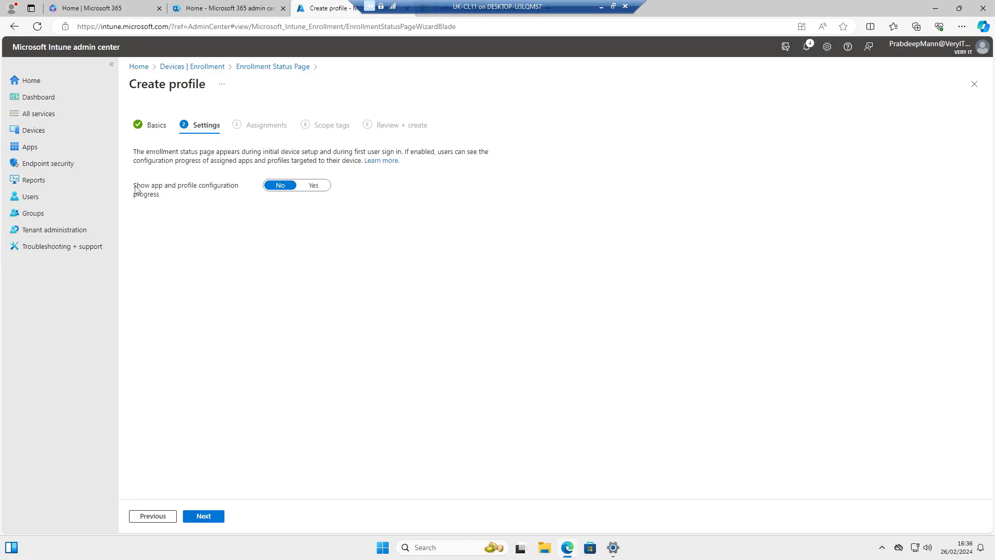
pyautogui.click(301, 189)
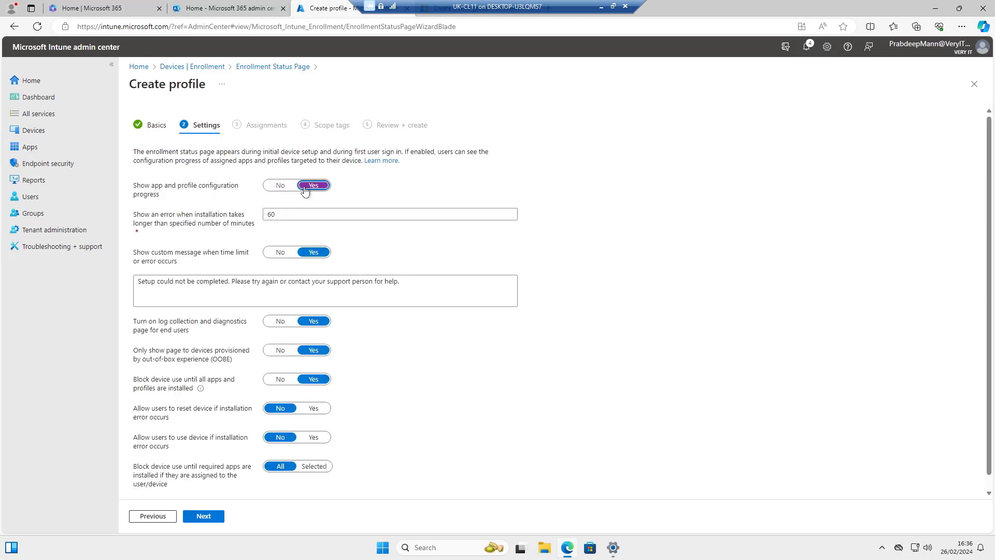
pyautogui.click(312, 410)
pyautogui.click(313, 438)
pyautogui.click(314, 466)
pyautogui.scroll(-3, 332, 430)
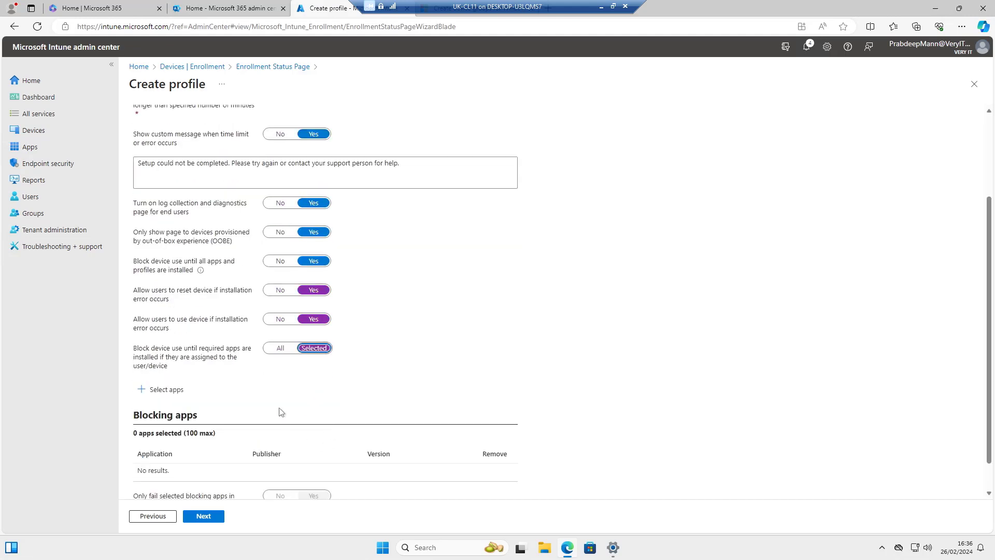
pyautogui.click(280, 352)
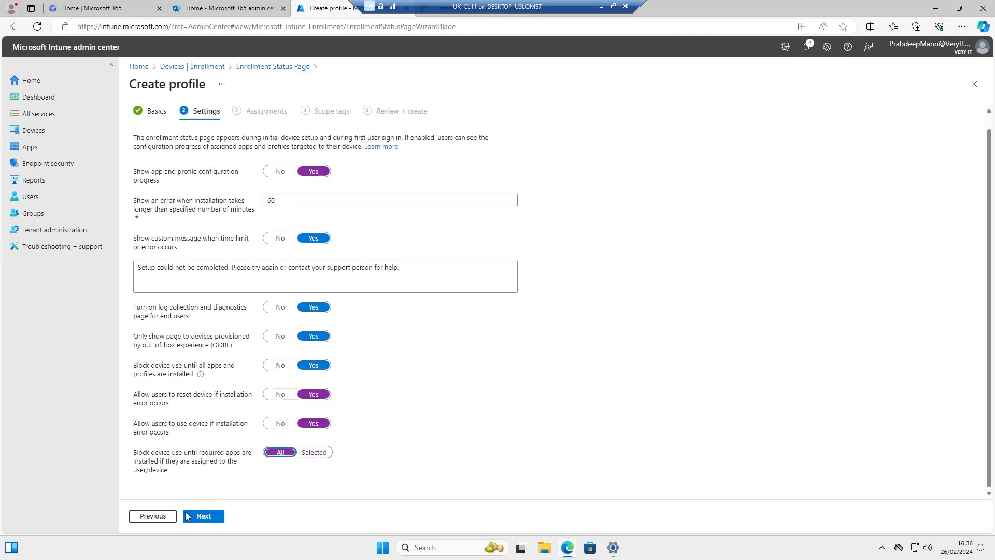
pyautogui.click(204, 517)
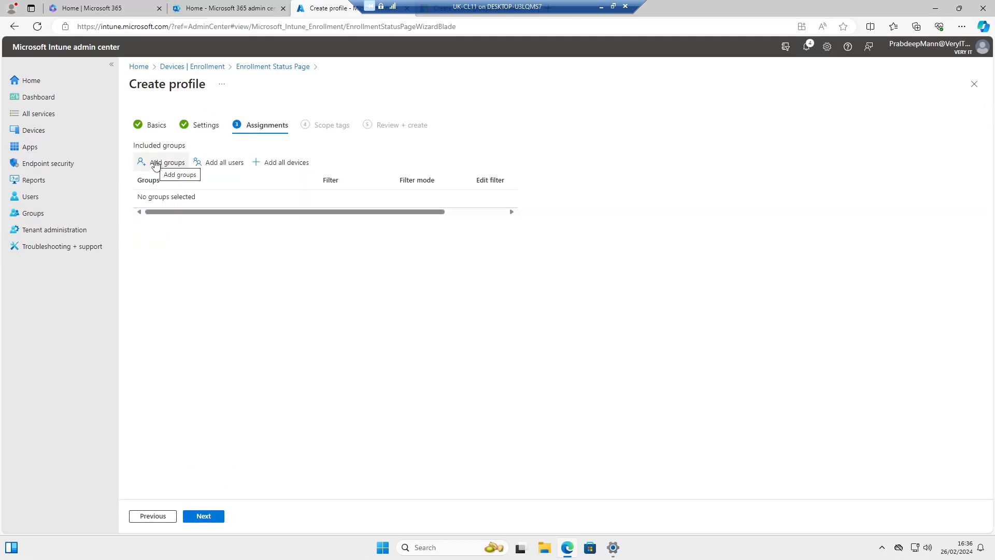
# Include Autopilot Manage Group, keep the Default scope tag, and create the UK-CLL11 ESP profile.
pyautogui.click(155, 163)
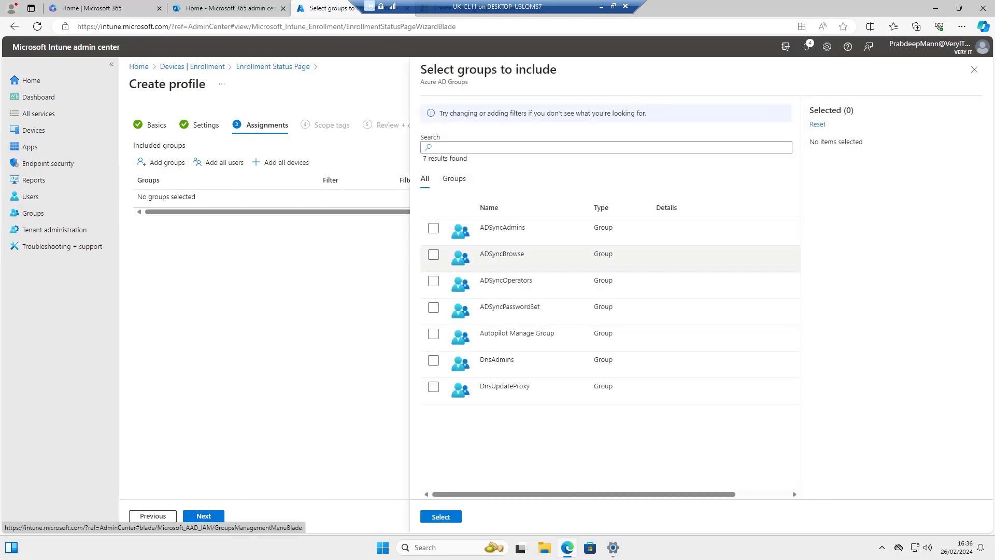
pyautogui.click(508, 148)
pyautogui.write('Auto')
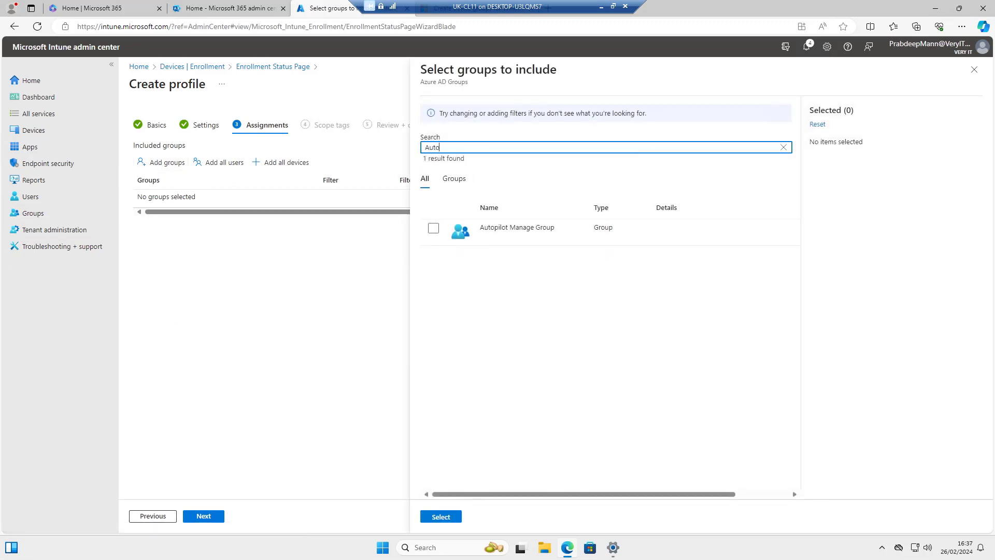
pyautogui.click(433, 228)
pyautogui.click(452, 517)
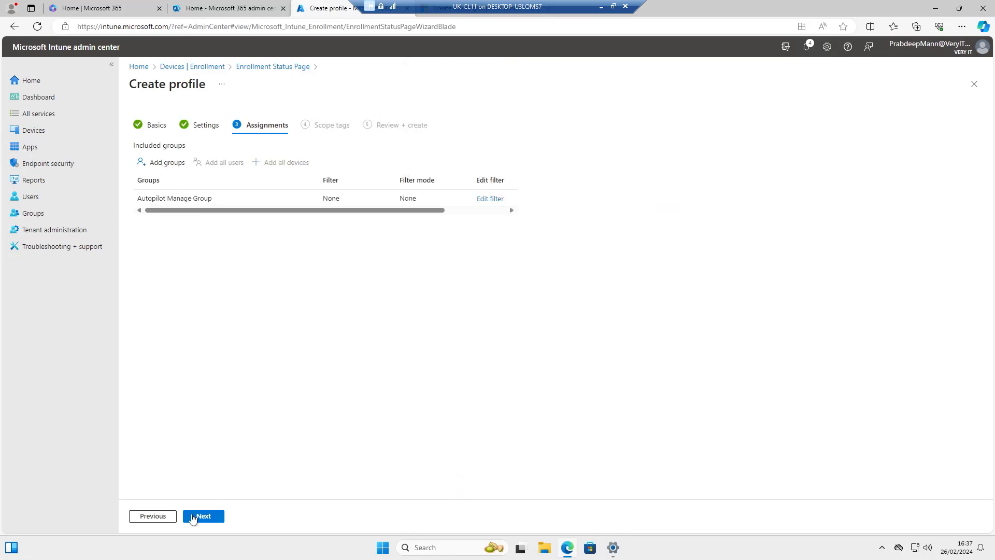
pyautogui.click(203, 518)
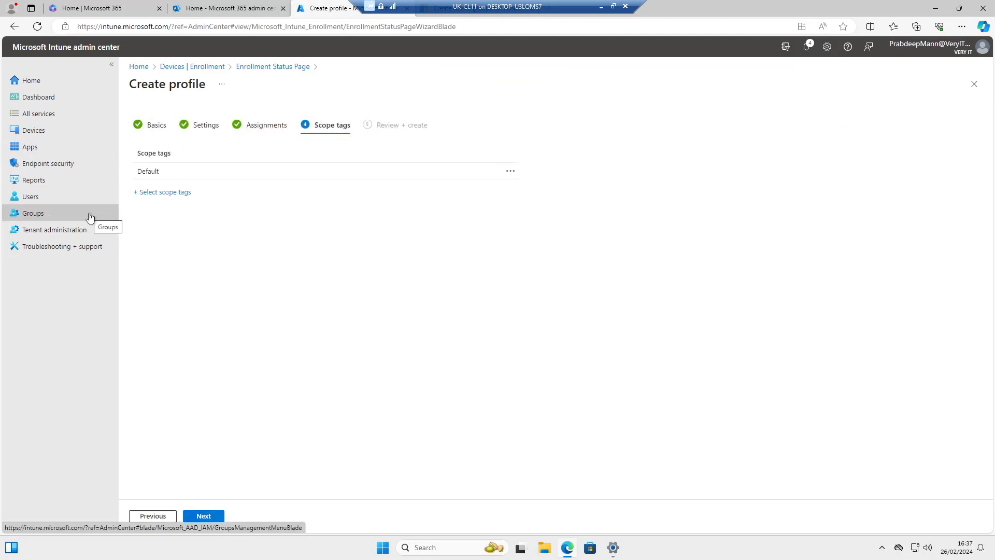
pyautogui.click(208, 518)
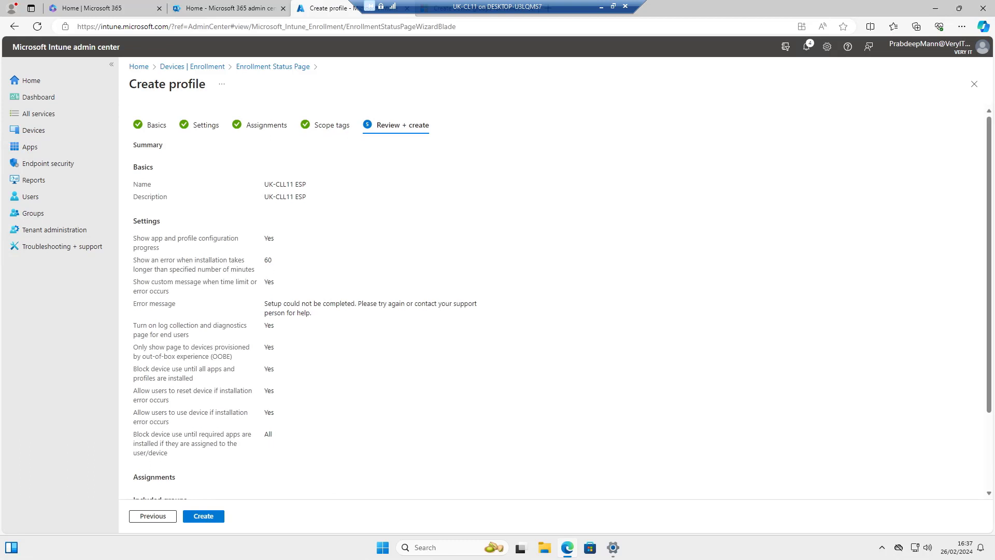
pyautogui.scroll(-2, 288, 262)
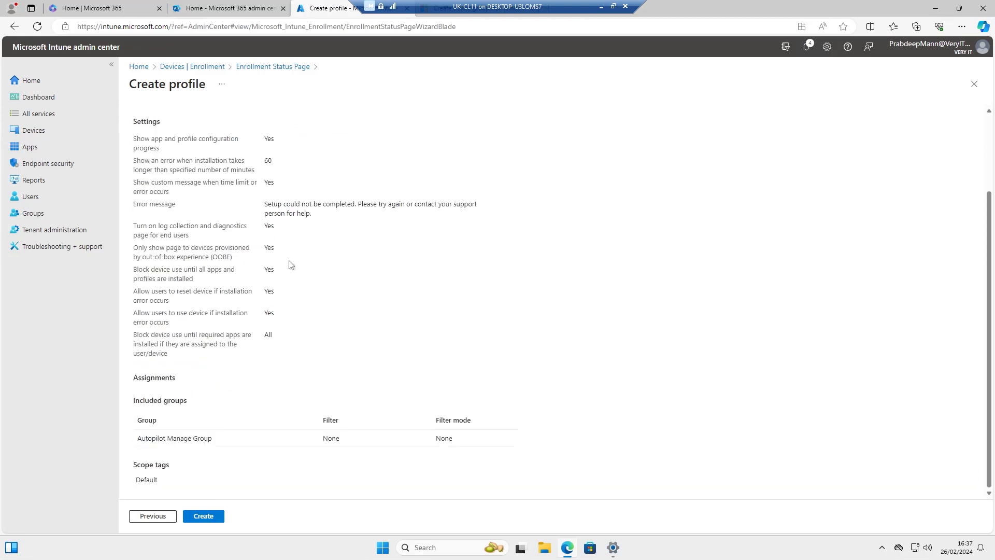
pyautogui.click(205, 519)
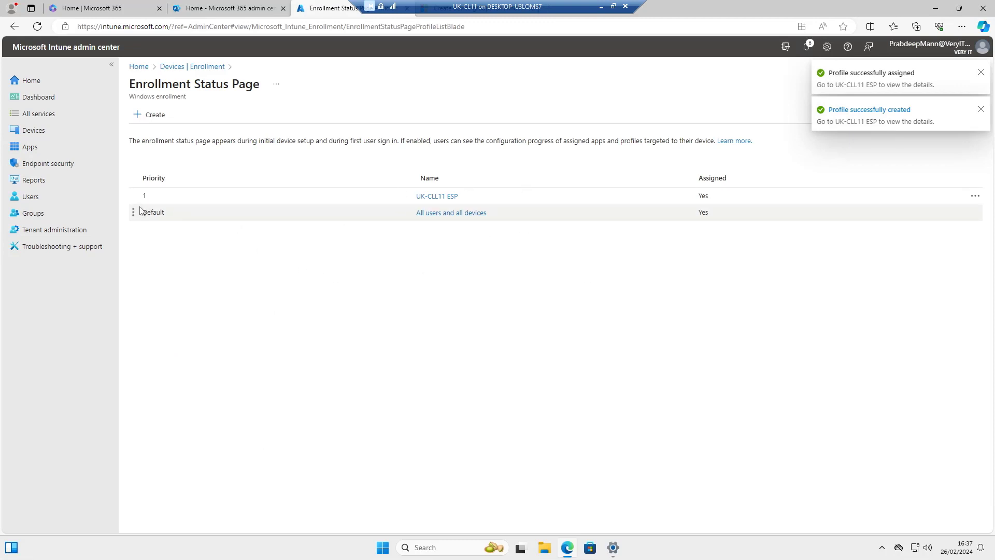
# Return to the Devices overview, where all five platforms still show 0 devices.
pyautogui.moveTo(132, 212); pyautogui.dragTo(131, 186)
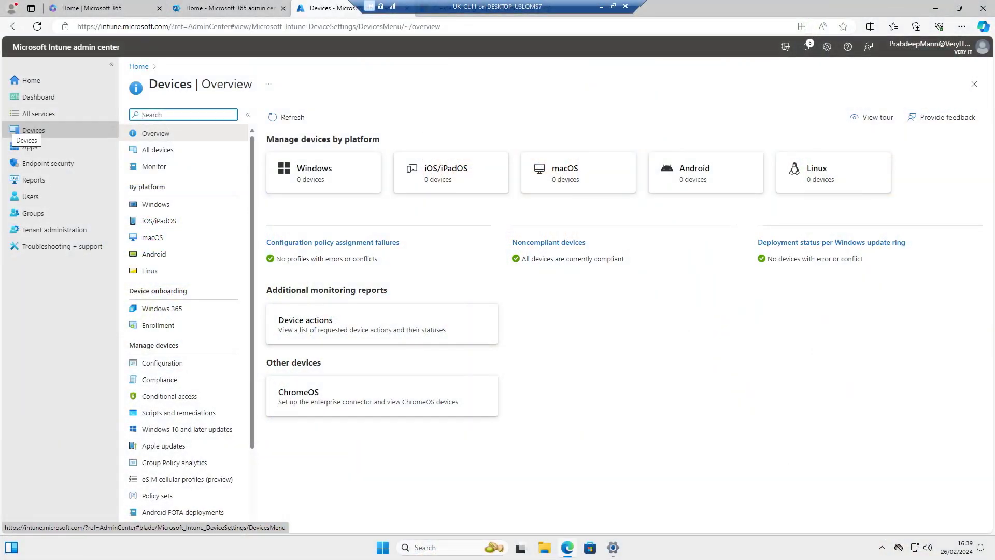
# Check the Autopilot Manage Group, then review the Windows Autopilot deployment profiles.
pyautogui.click(48, 214)
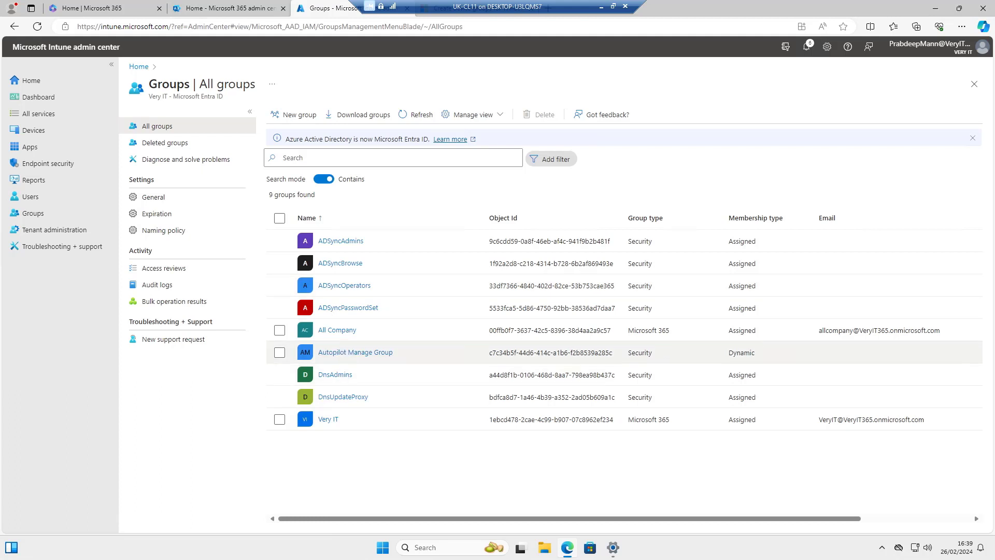
pyautogui.click(344, 353)
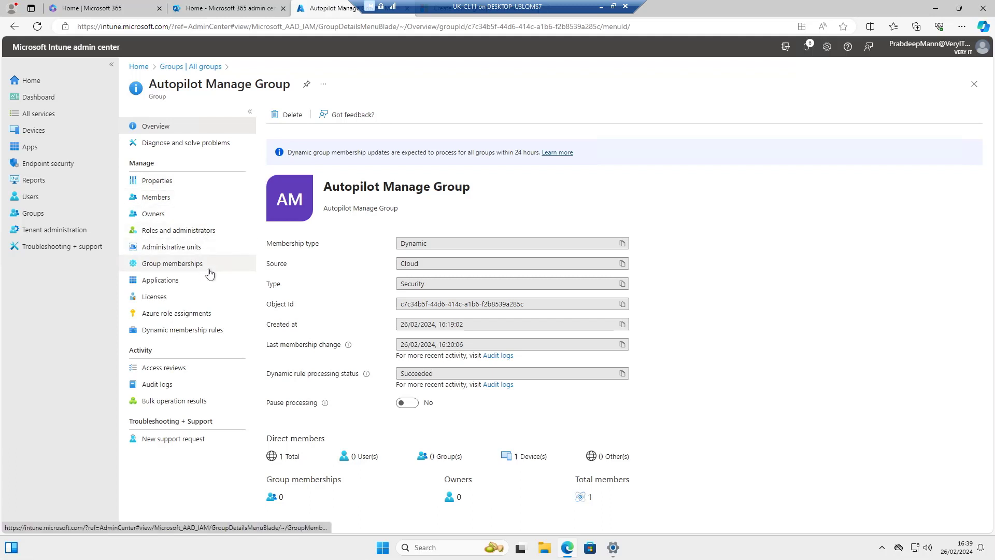
pyautogui.click(52, 134)
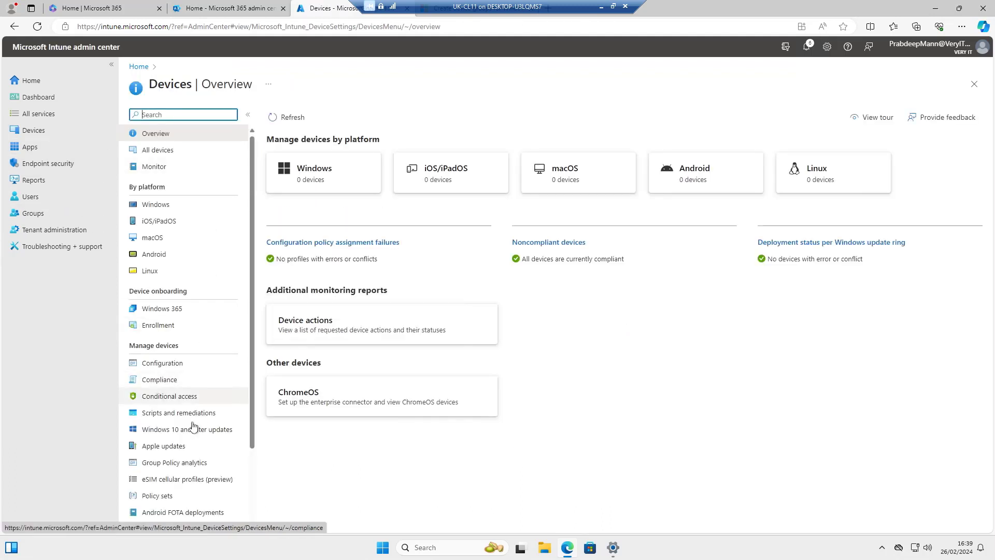
pyautogui.click(167, 325)
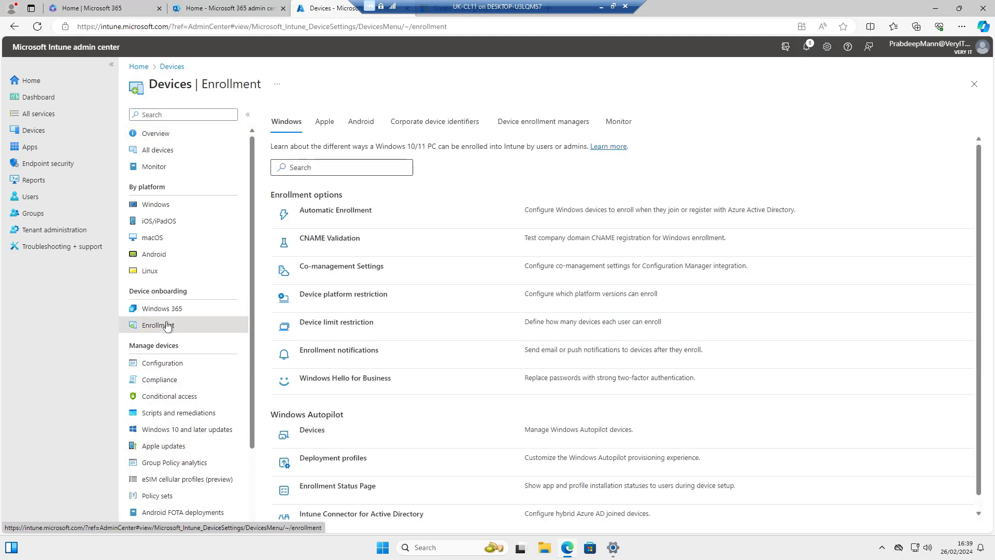
pyautogui.click(326, 461)
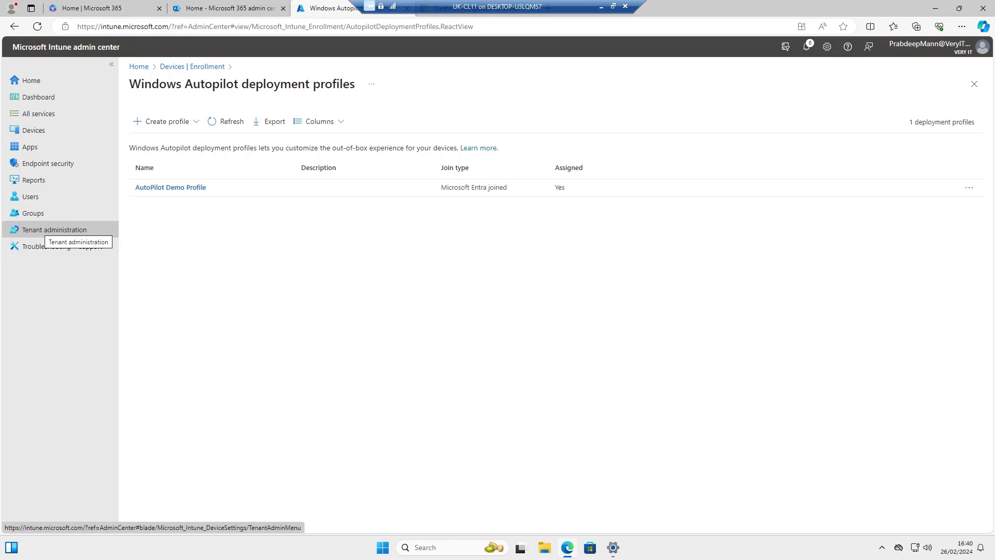
# Confirm the automatic enrollment MDM user scope is set to All.
pyautogui.click(32, 132)
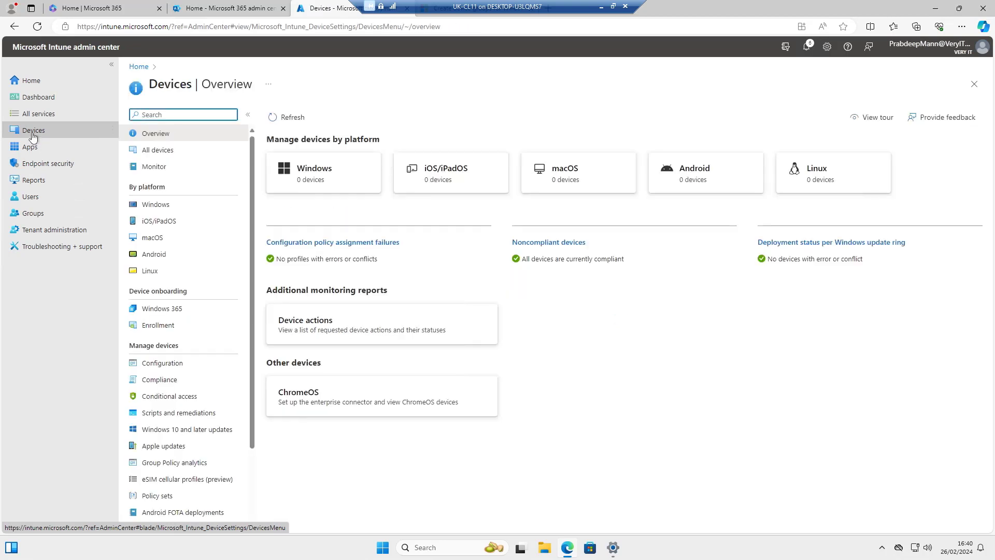
pyautogui.click(164, 326)
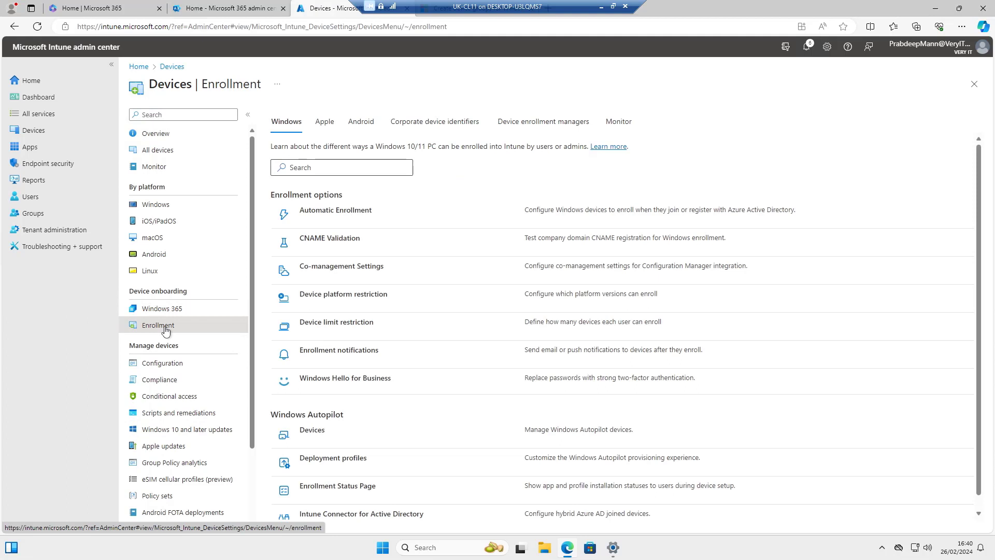
pyautogui.click(353, 214)
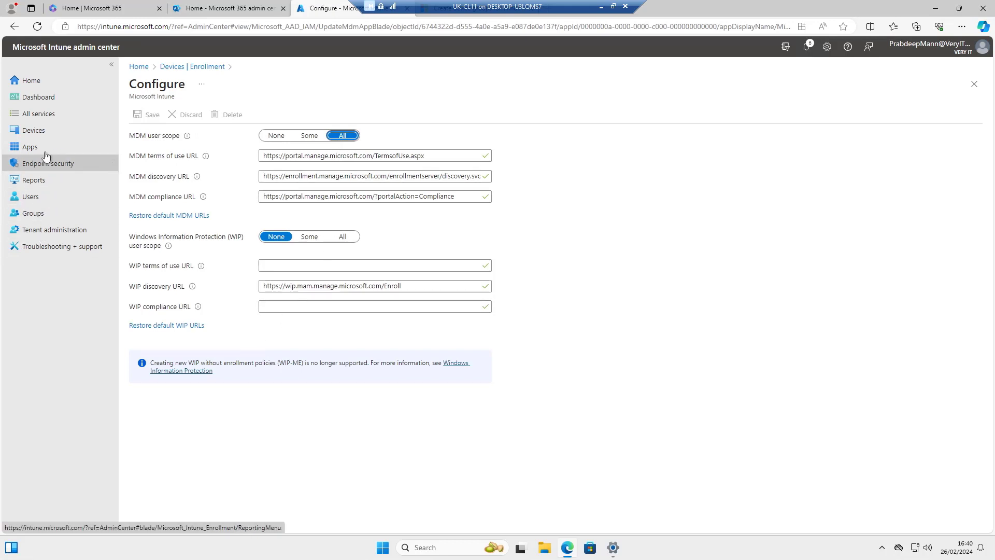
# Bring up the Enrollment Status Page profiles list showing UK-CLL11 ESP.
pyautogui.click(43, 133)
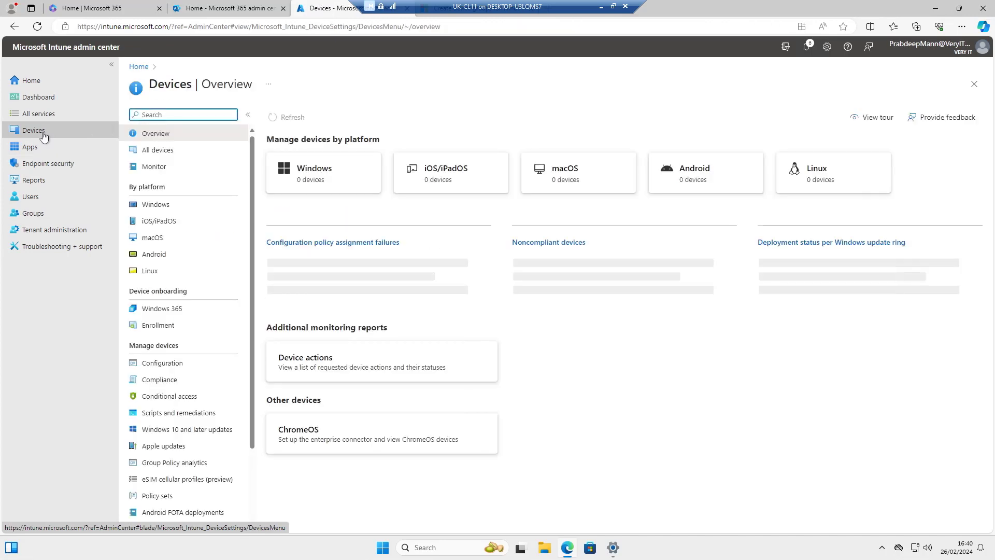
pyautogui.click(168, 332)
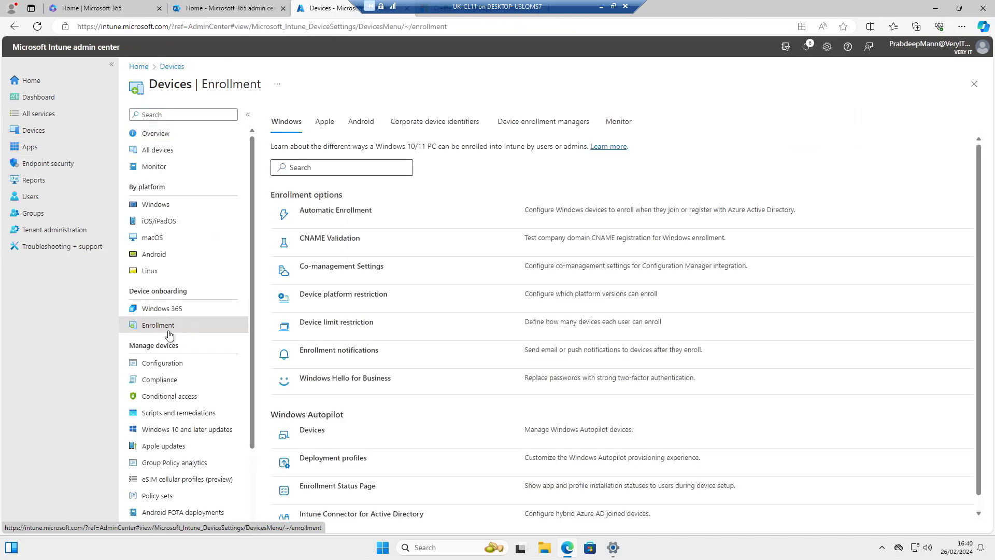
pyautogui.click(341, 495)
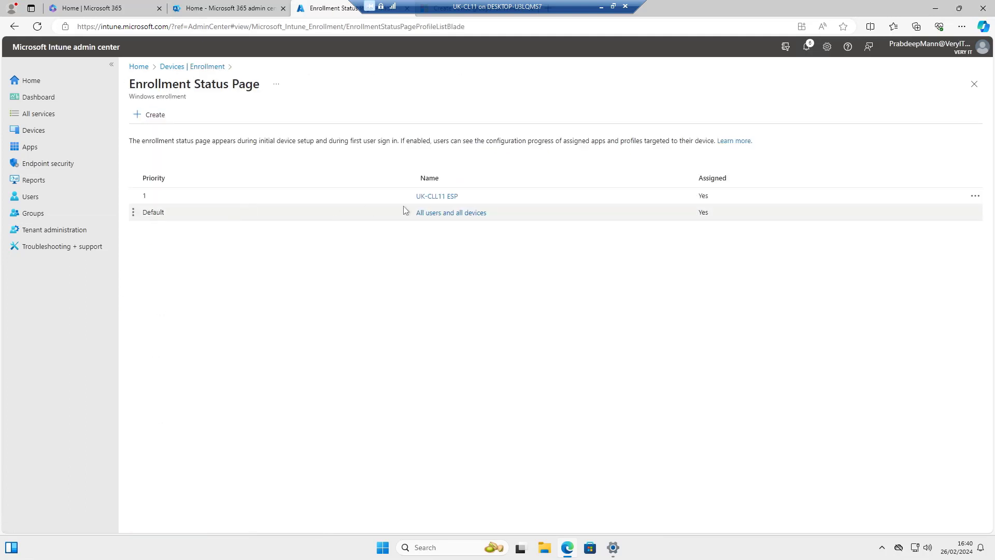
# Check that UK-CLL11 ESP properties list Autopilot Manage Group, then view the Windows Autopilot devices.
pyautogui.click(431, 199)
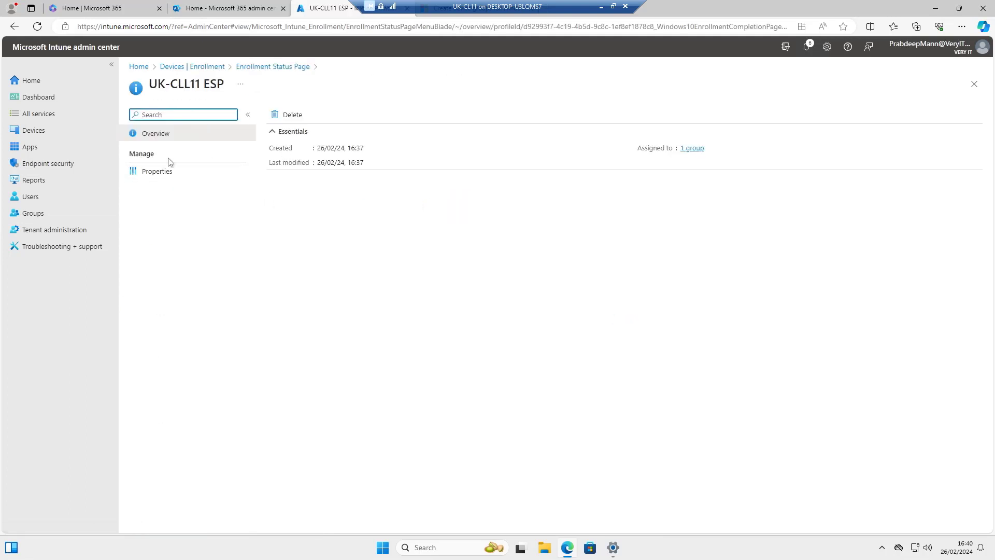
pyautogui.click(145, 170)
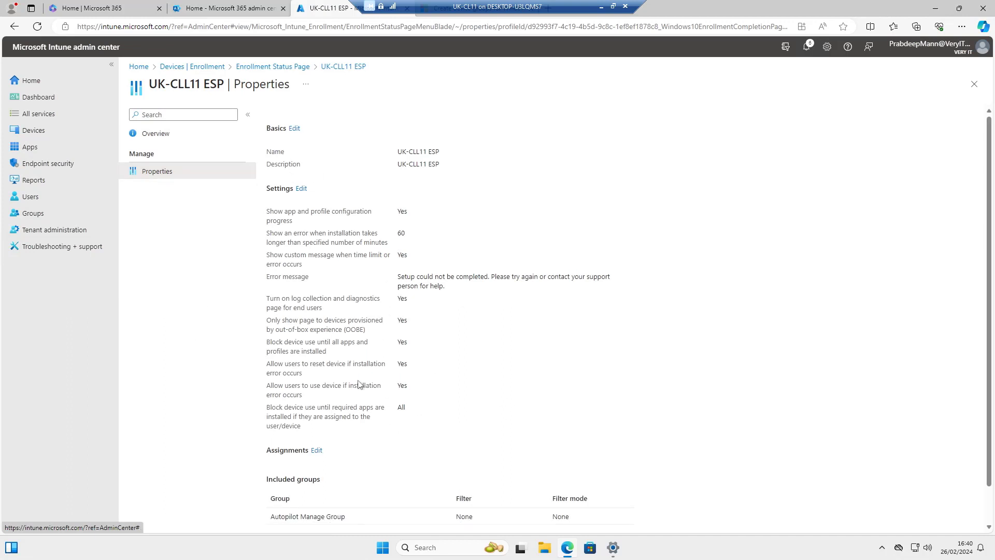
pyautogui.click(45, 134)
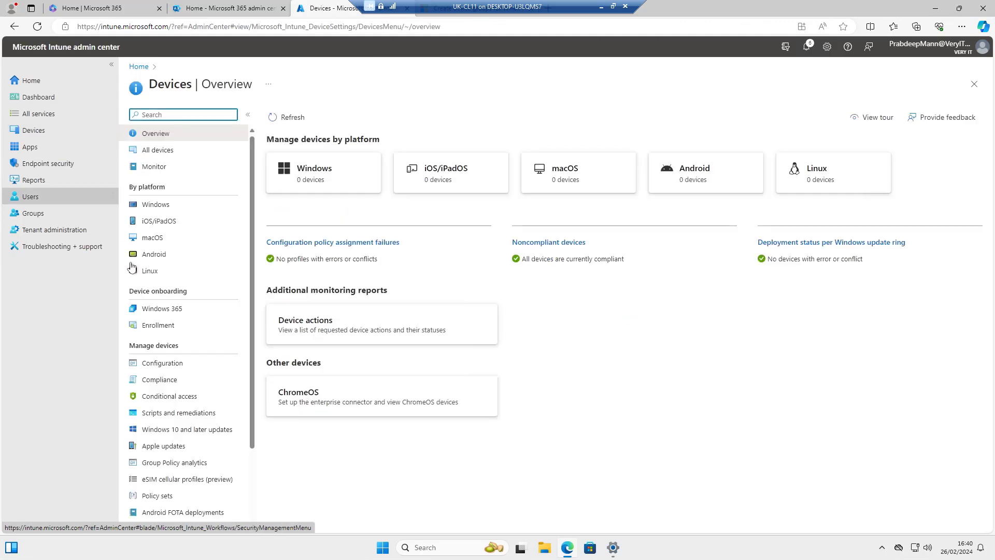
pyautogui.click(166, 329)
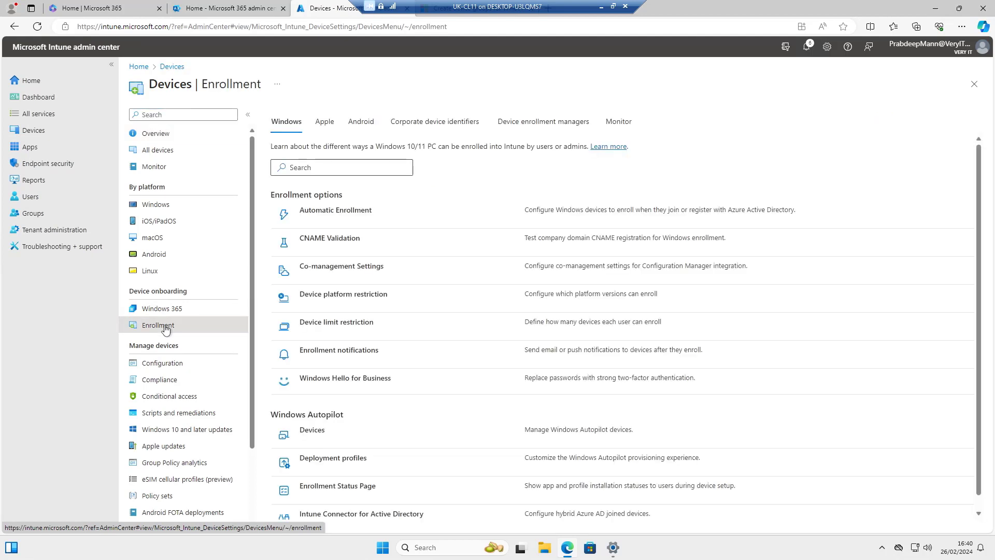
pyautogui.click(313, 431)
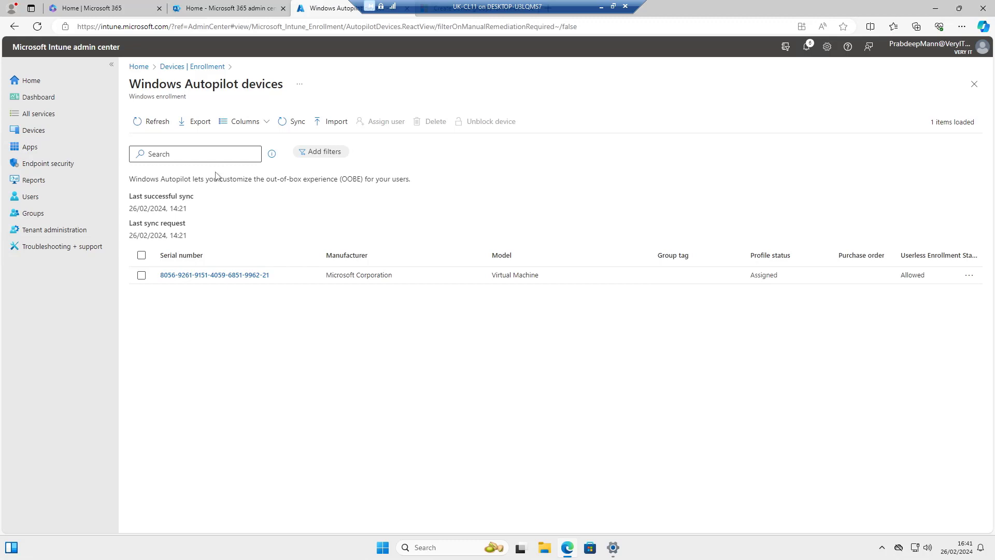
# Verify the active user holds a Windows 10/11 Enterprise E3 licence, then minimize Edge.
pyautogui.click(195, 11)
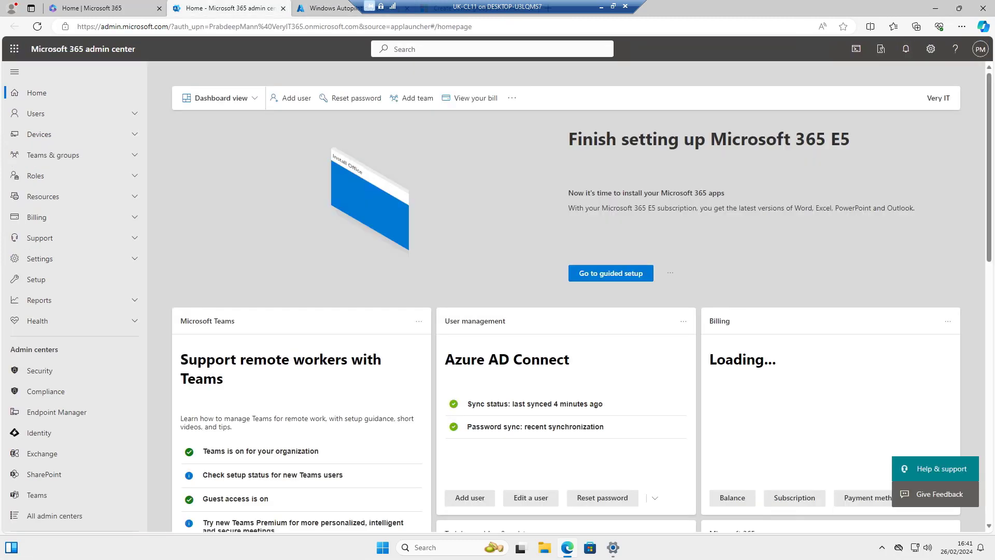
pyautogui.click(36, 114)
pyautogui.click(47, 133)
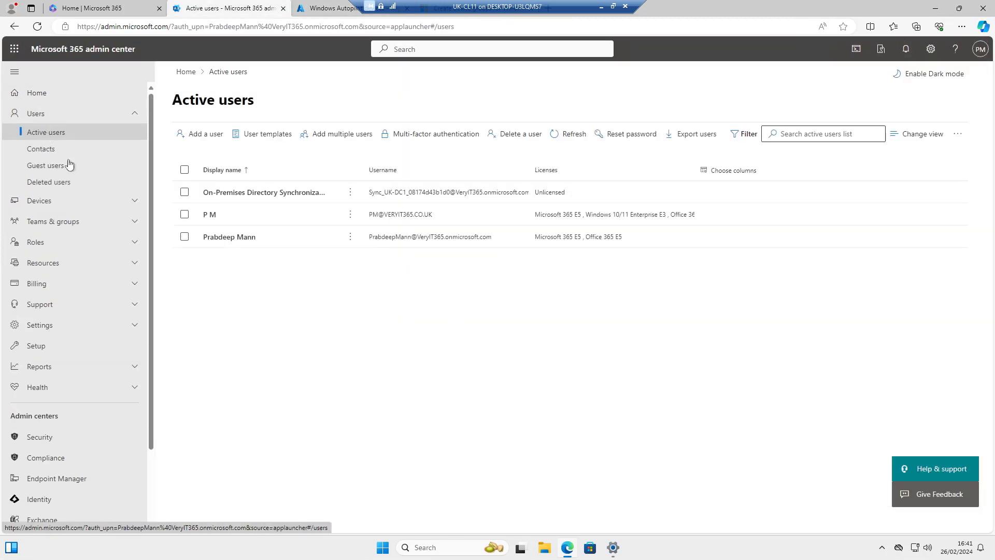
pyautogui.click(247, 221)
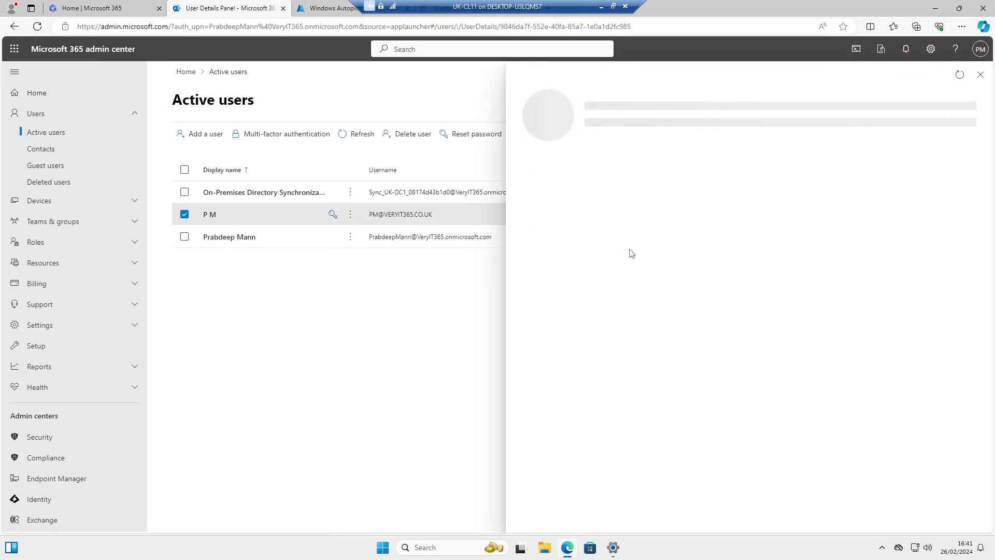
pyautogui.click(643, 187)
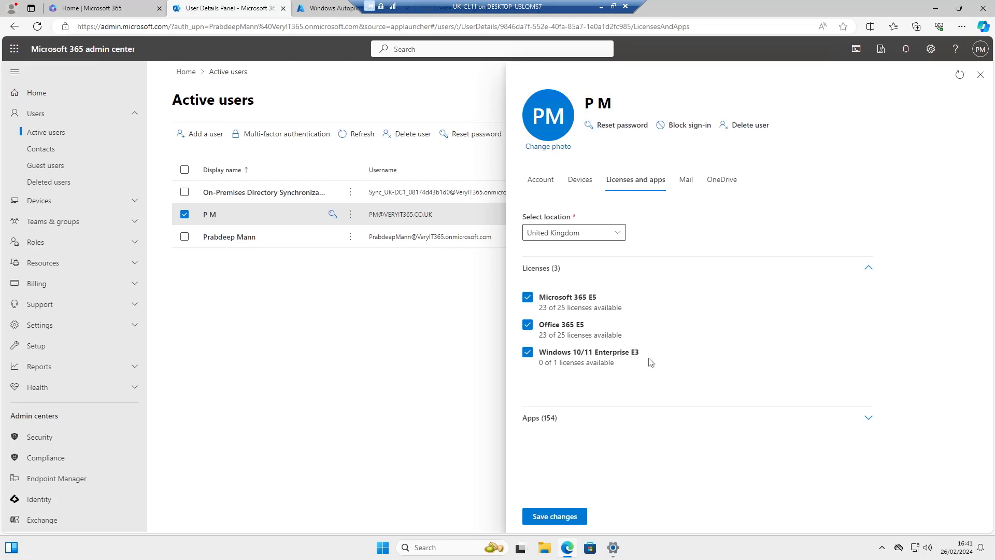
pyautogui.click(980, 75)
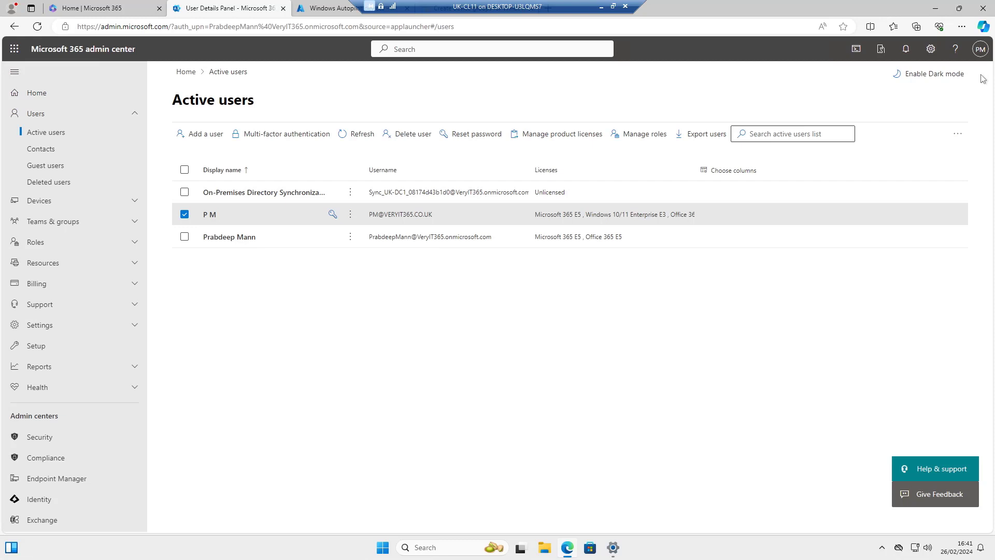
pyautogui.click(934, 14)
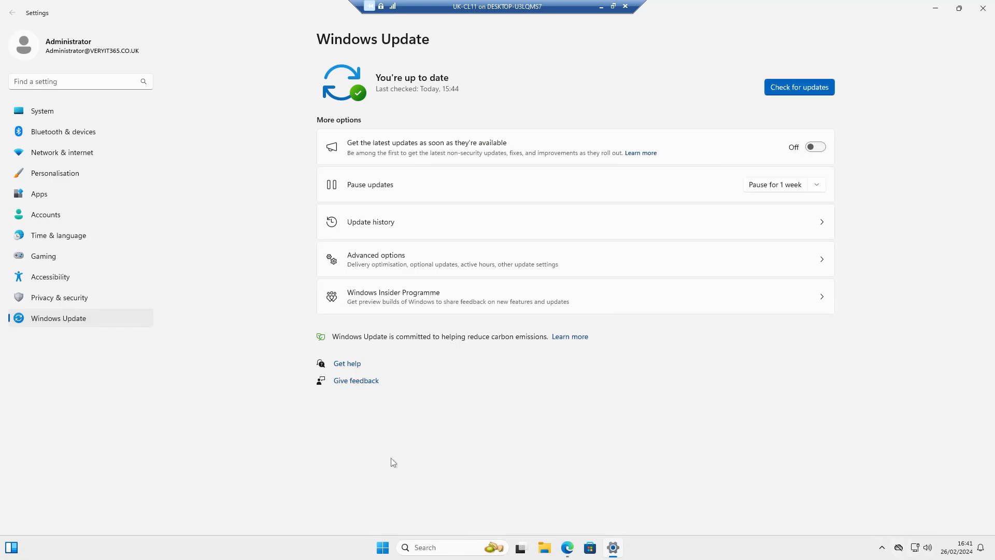
# Open File Explorer from the quick-access menu and close it again.
pyautogui.rightClick(383, 548)
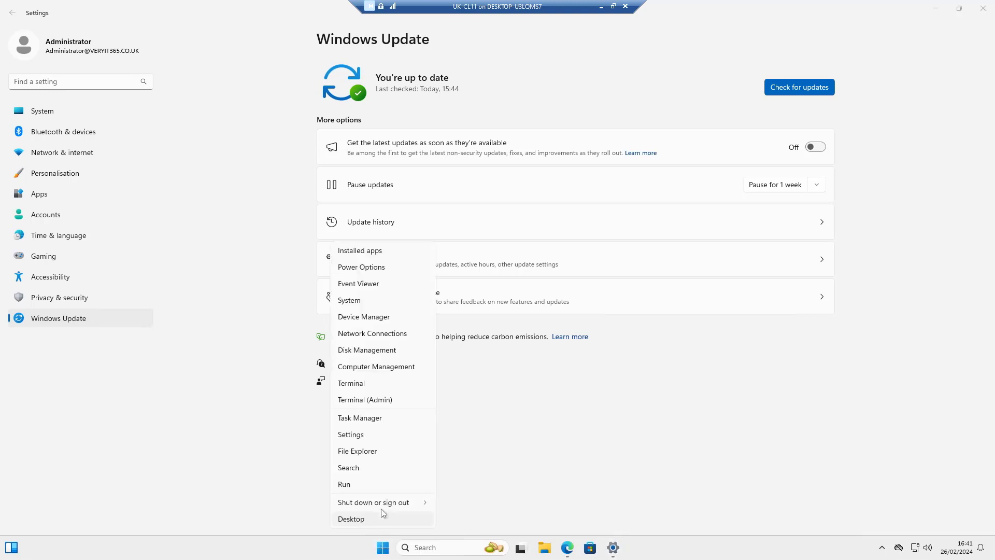
pyautogui.click(382, 449)
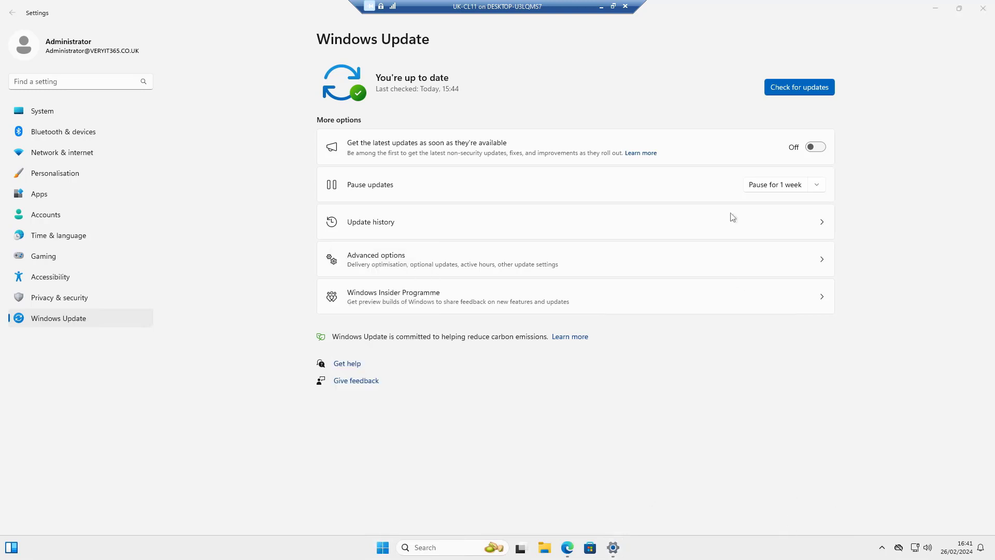
pyautogui.click(782, 113)
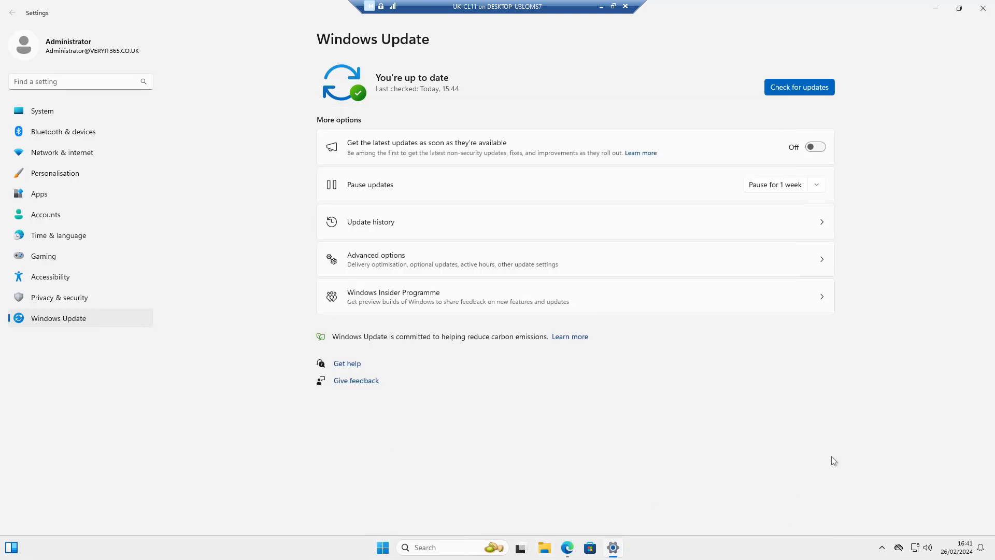
# Open Network & internet settings from the tray network icon, showing Ethernet Connected.
pyautogui.click(914, 550)
pyautogui.rightClick(913, 551)
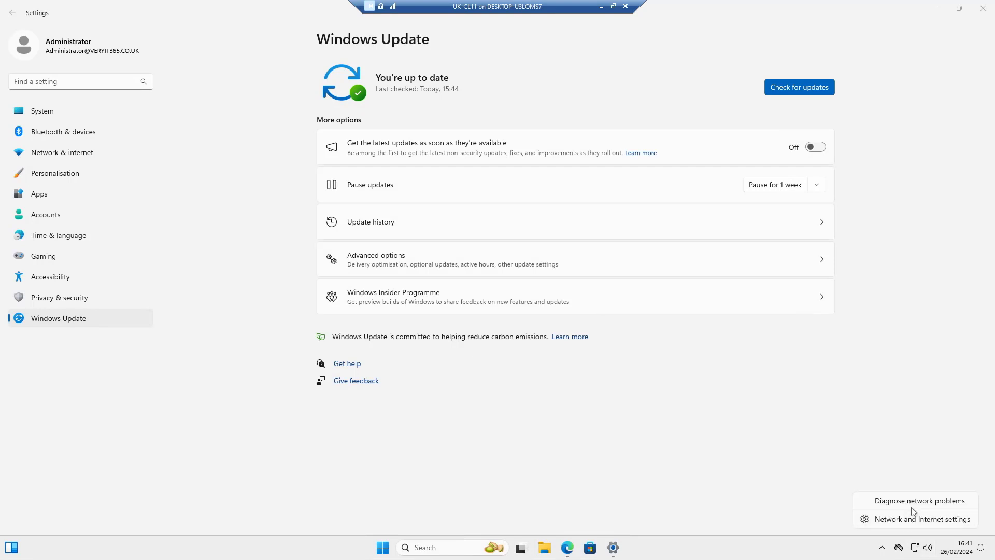
pyautogui.click(902, 523)
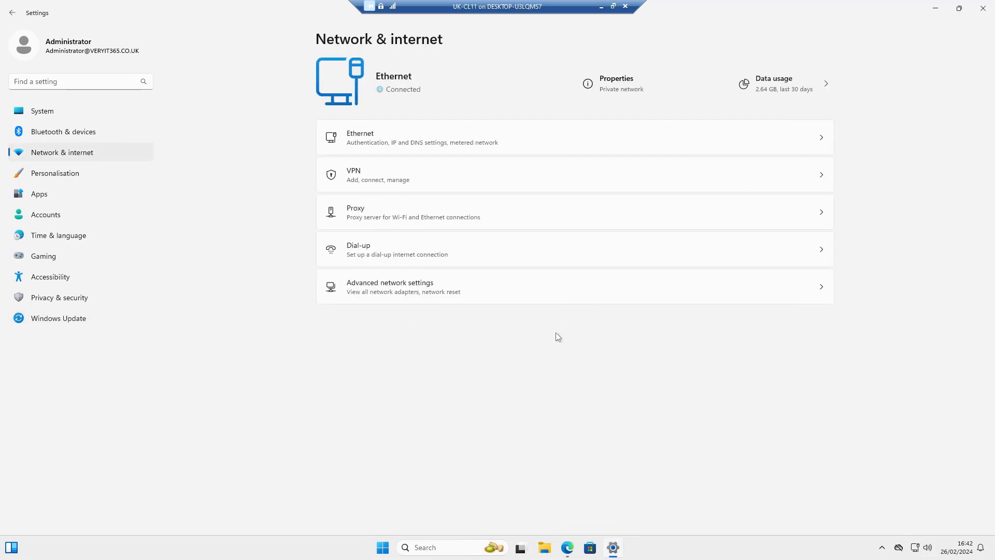
pyautogui.rightClick(916, 553)
pyautogui.click(909, 521)
pyautogui.click(613, 547)
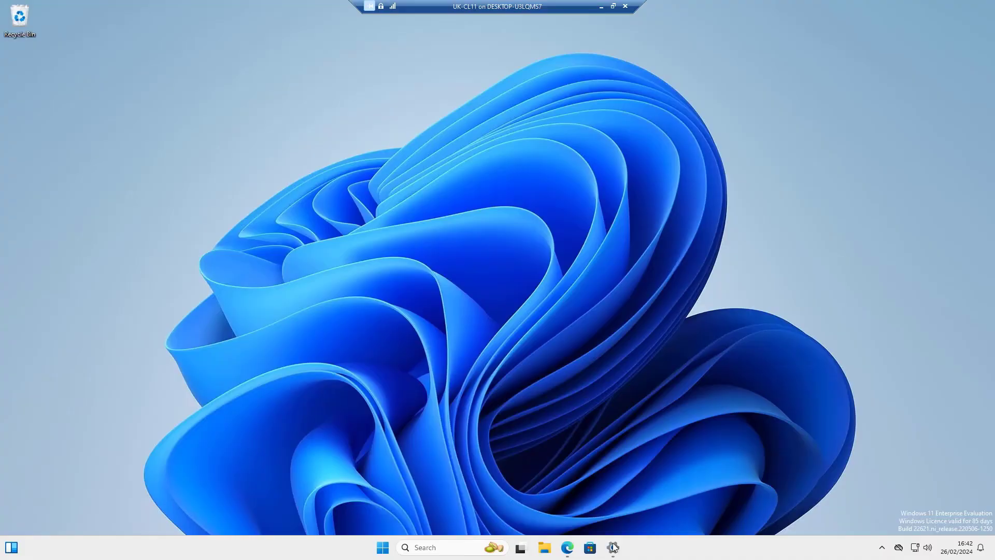
pyautogui.click(617, 548)
pyautogui.click(915, 552)
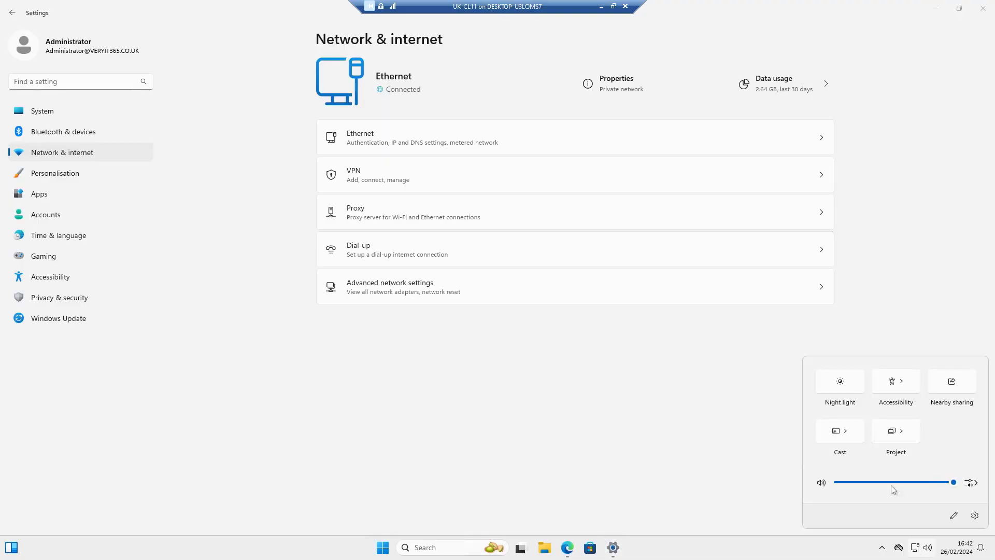
pyautogui.rightClick(915, 554)
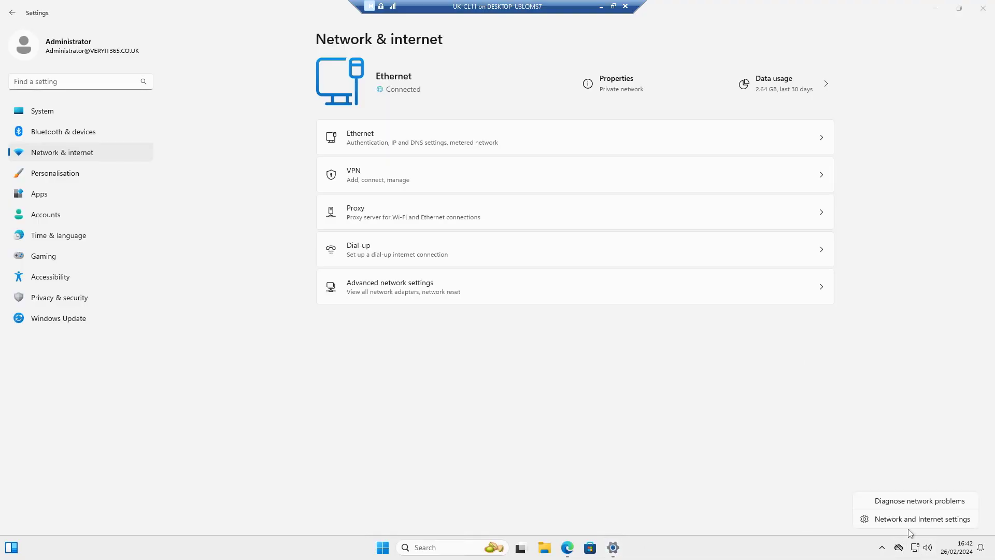
pyautogui.click(904, 521)
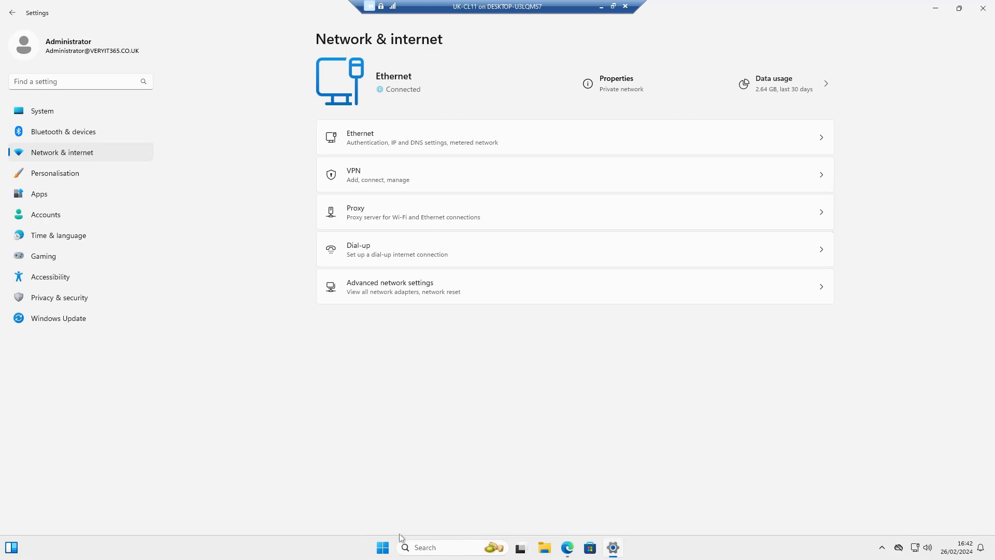
# Open the Ethernet DNS settings showing manual preferred DNS 192.168.0.62 with IPv6 off.
pyautogui.click(377, 142)
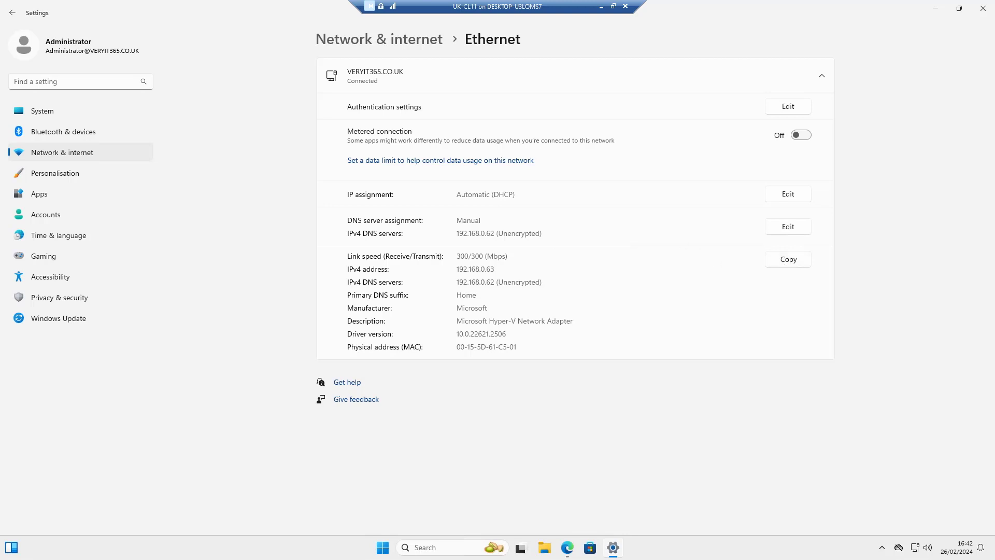
pyautogui.click(795, 231)
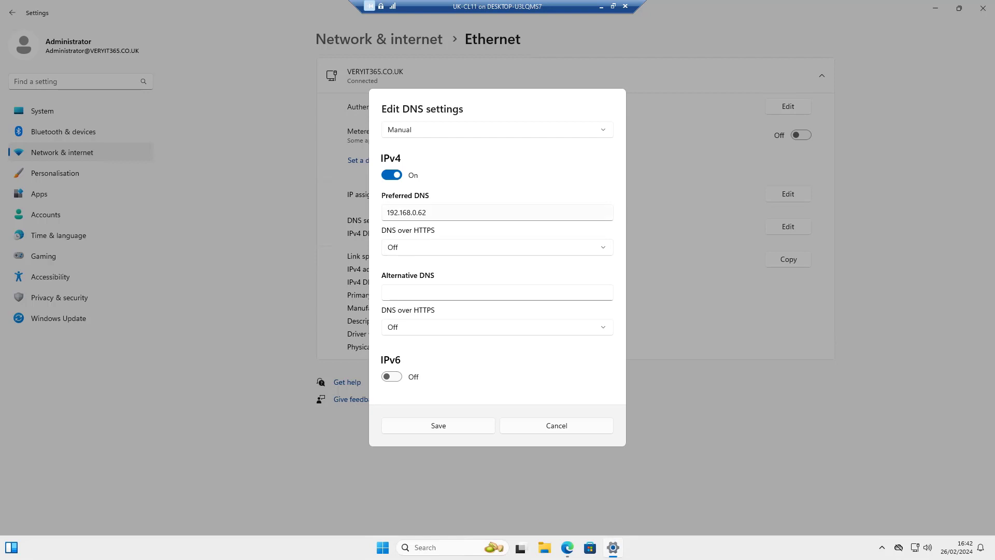
pyautogui.click(602, 7)
pyautogui.doubleClick(164, 86)
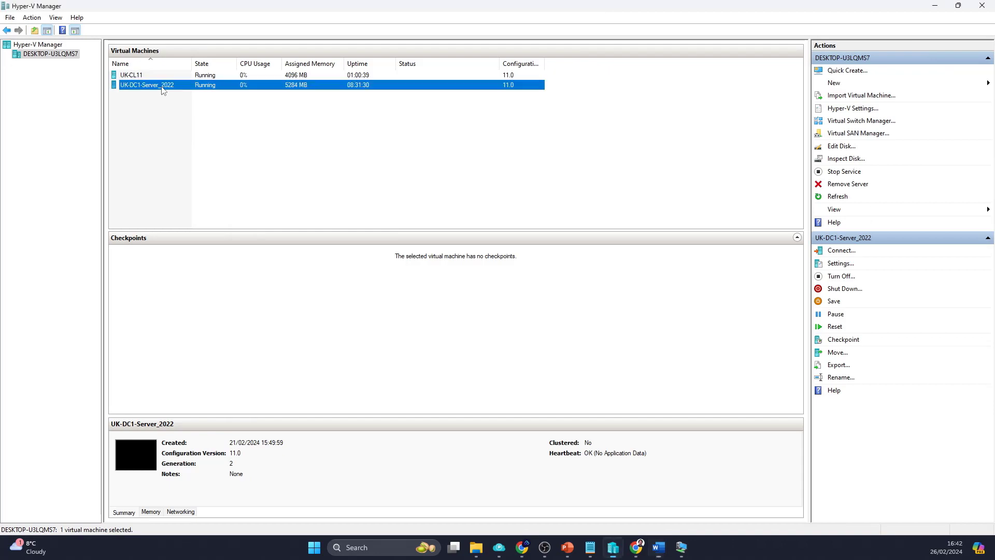
pyautogui.doubleClick(533, 63)
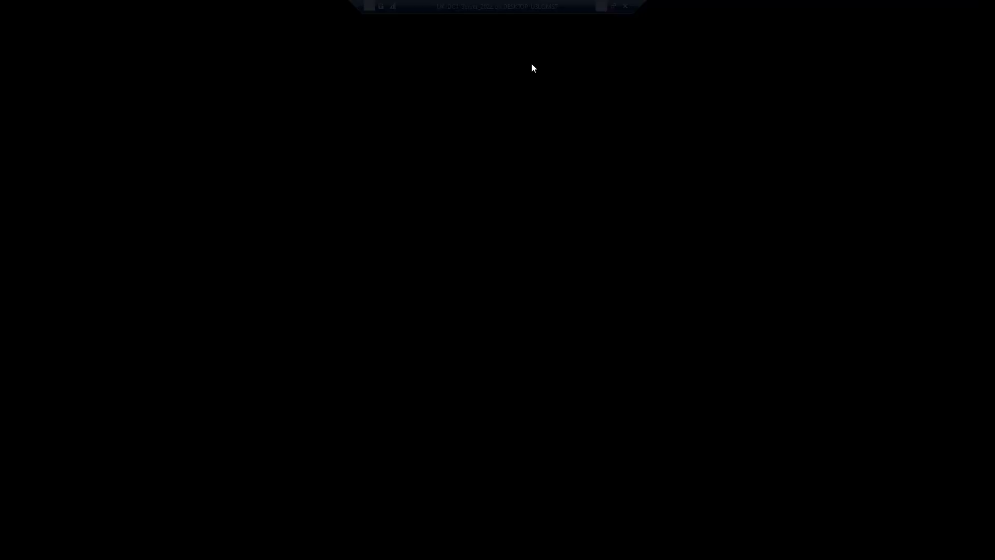
pyautogui.click(318, 549)
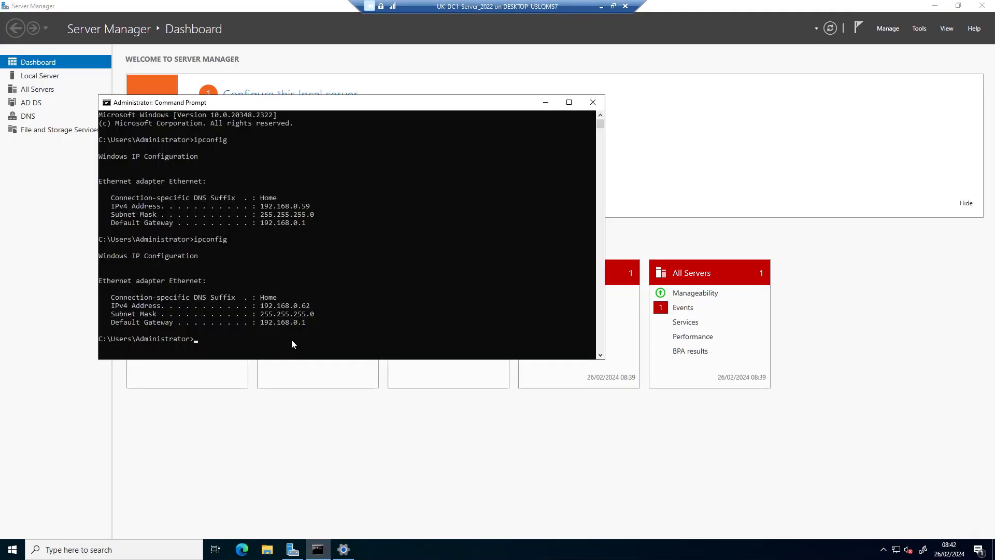
pyautogui.click(592, 102)
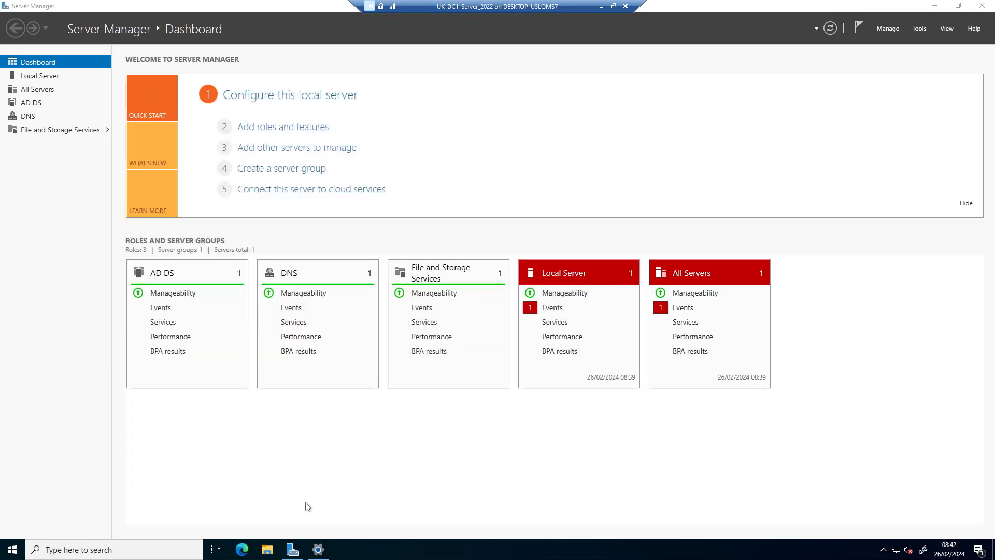
pyautogui.click(10, 551)
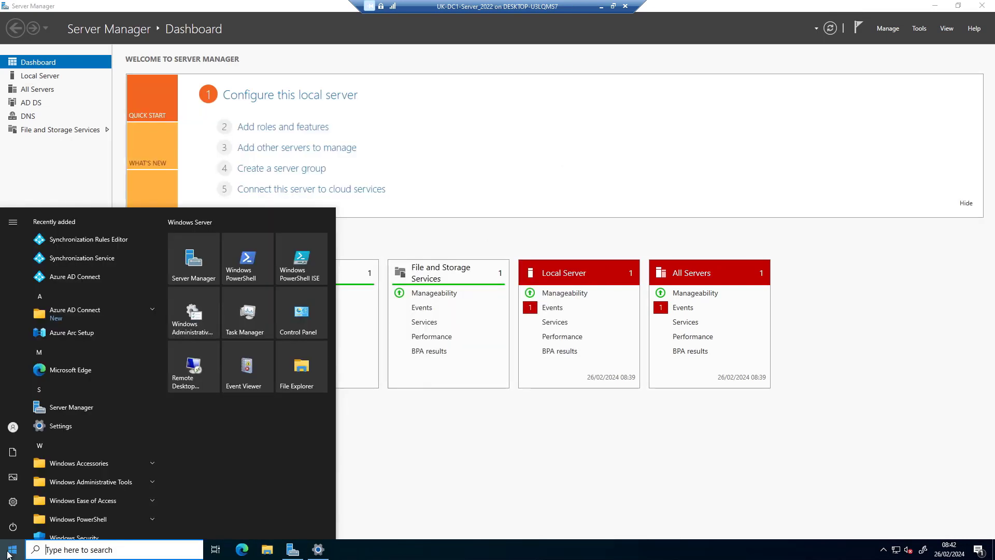
pyautogui.write('cmd')
pyautogui.press('Return')
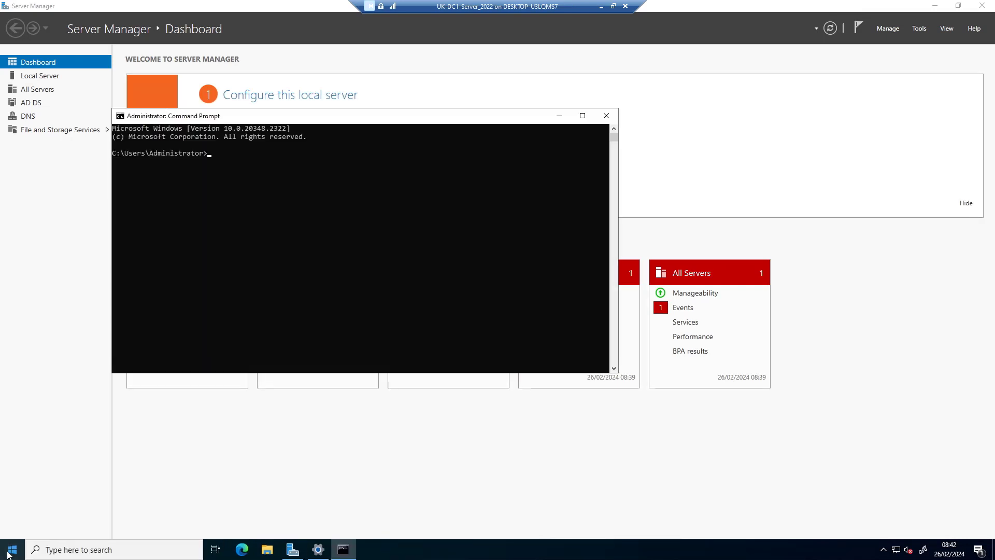
pyautogui.write('ipconfig')
pyautogui.press('Return')
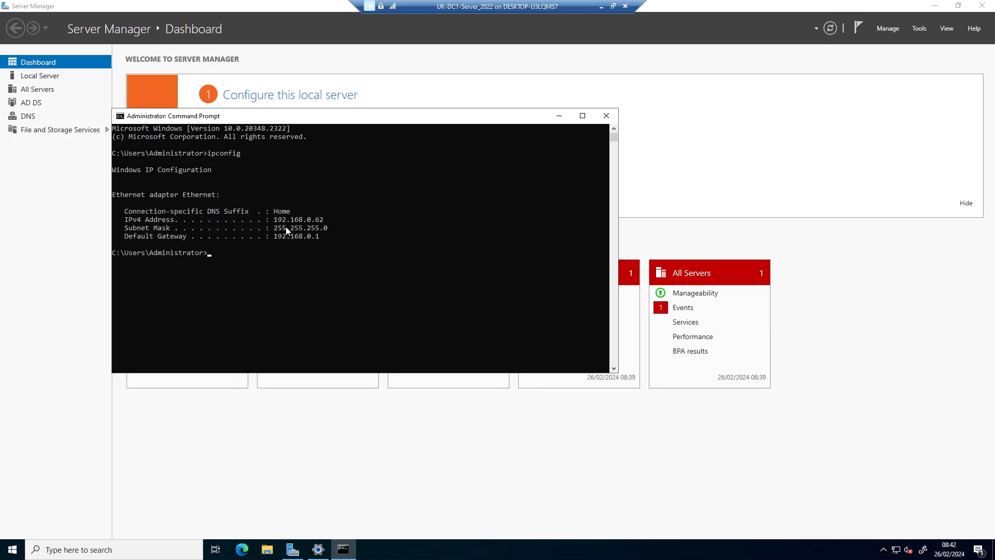
pyautogui.click(602, 7)
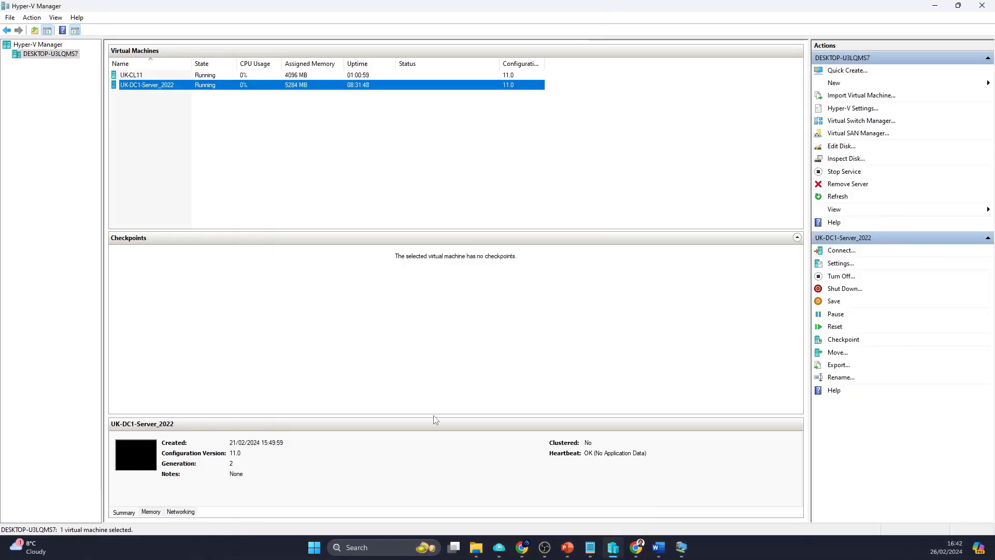
# Return to the UK-CL11 VM session and cancel the Edit DNS settings dialog.
pyautogui.click(680, 549)
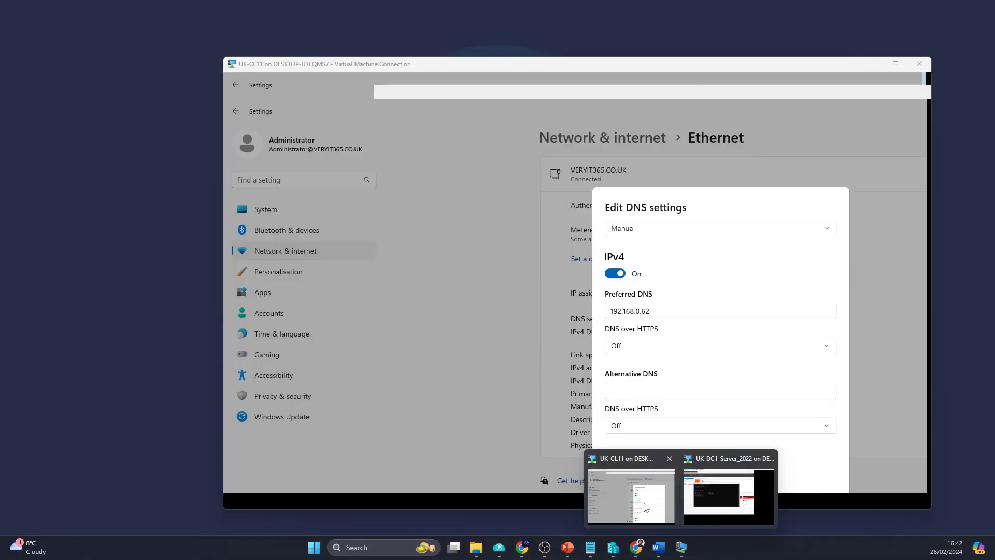
pyautogui.click(674, 498)
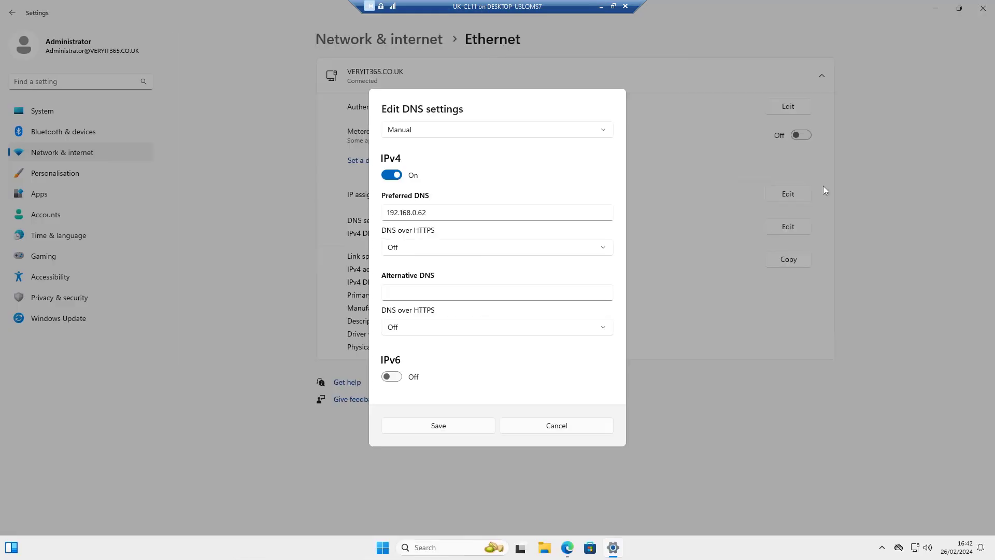
pyautogui.click(562, 432)
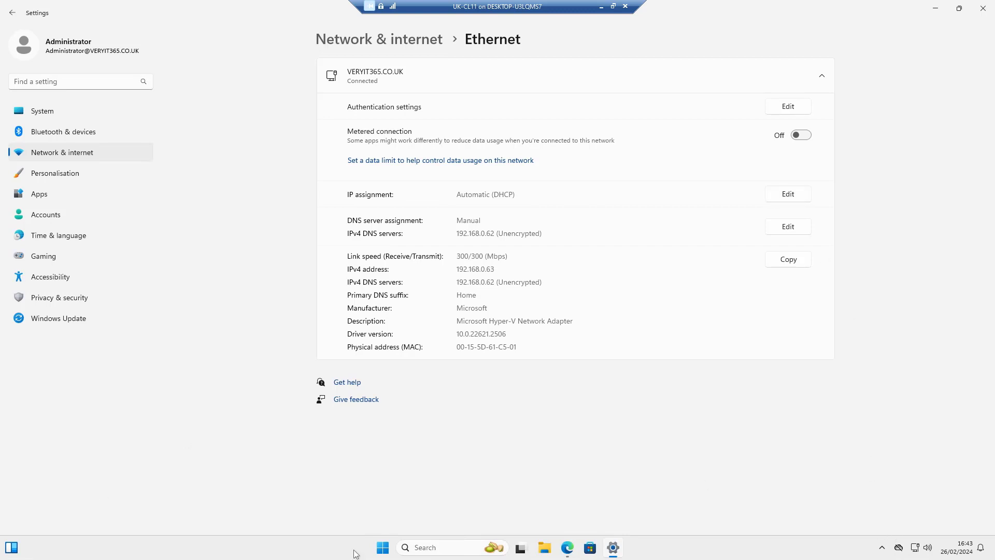
# Ping 192.168.0.62 from Command Prompt with 0% loss, then close it.
pyautogui.click(382, 548)
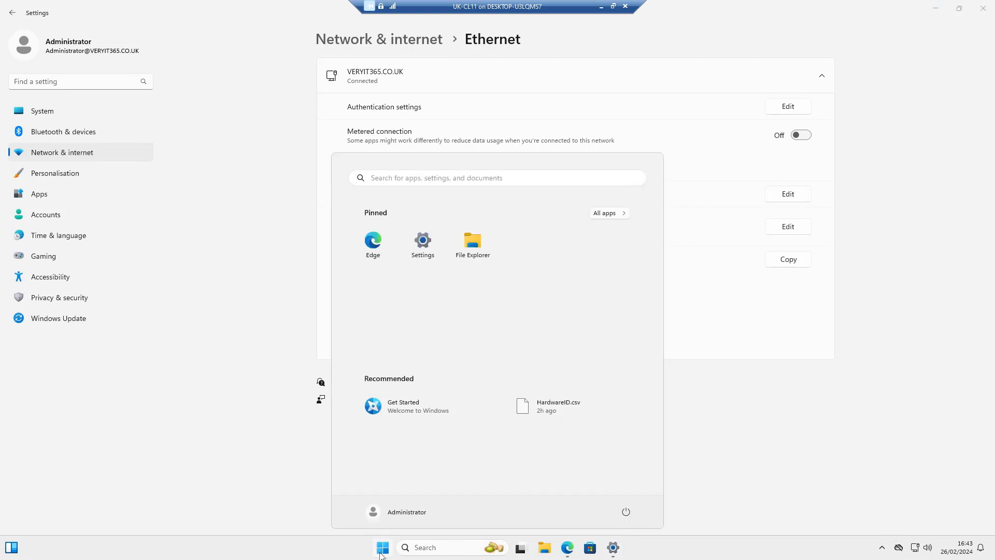
pyautogui.write('cmd')
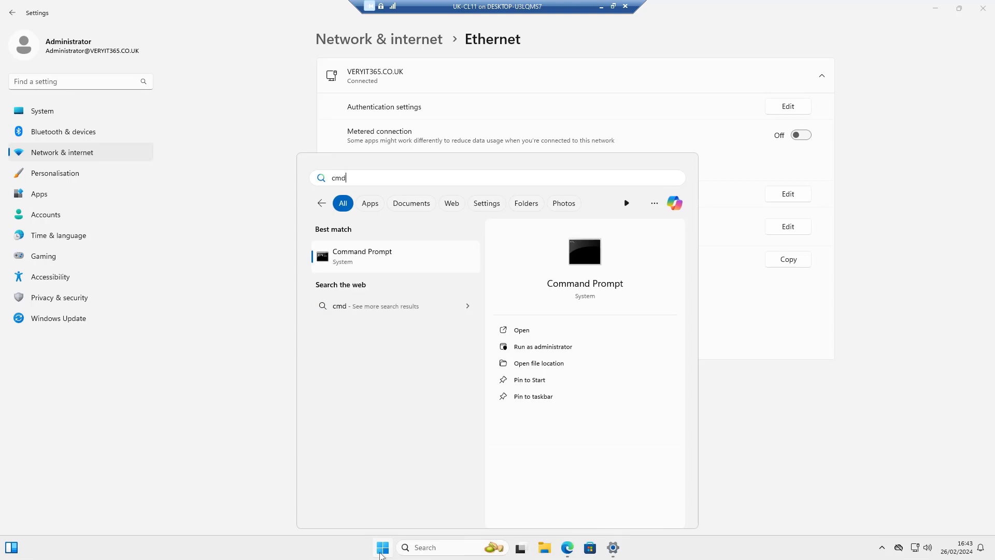
pyautogui.press('Return')
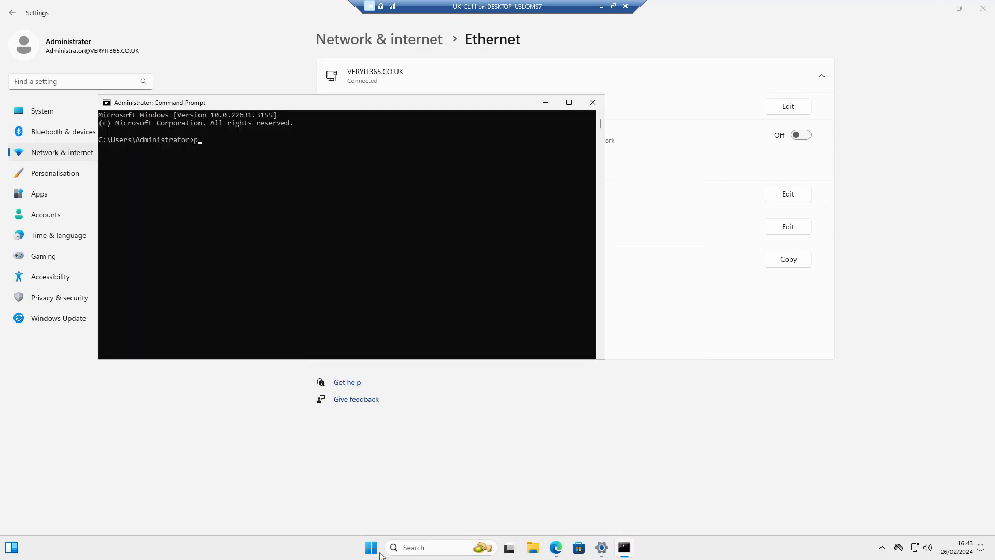
pyautogui.write('ping 192.168.0.')
pyautogui.moveTo(436, 104); pyautogui.dragTo(460, 264)
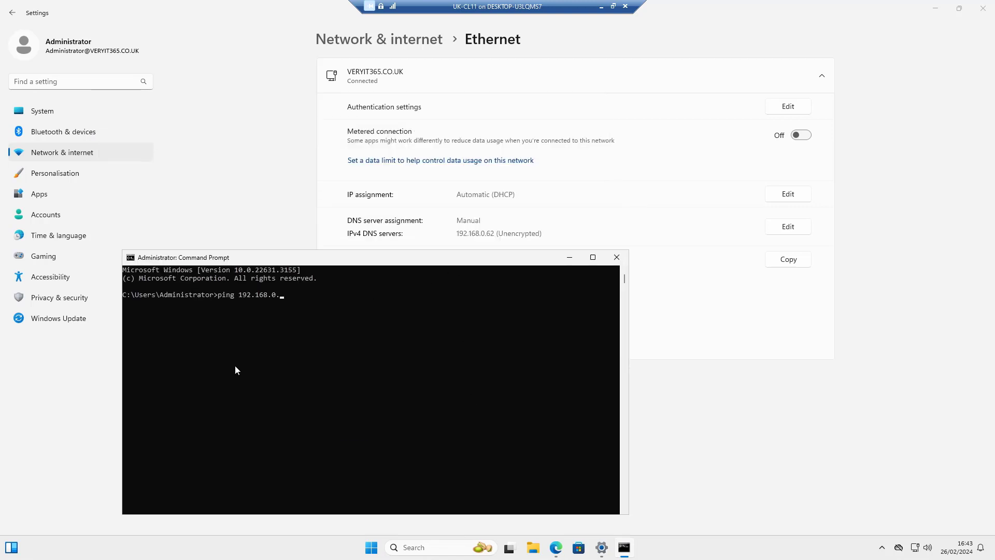
pyautogui.write('2.168.0.62')
pyautogui.press('Return')
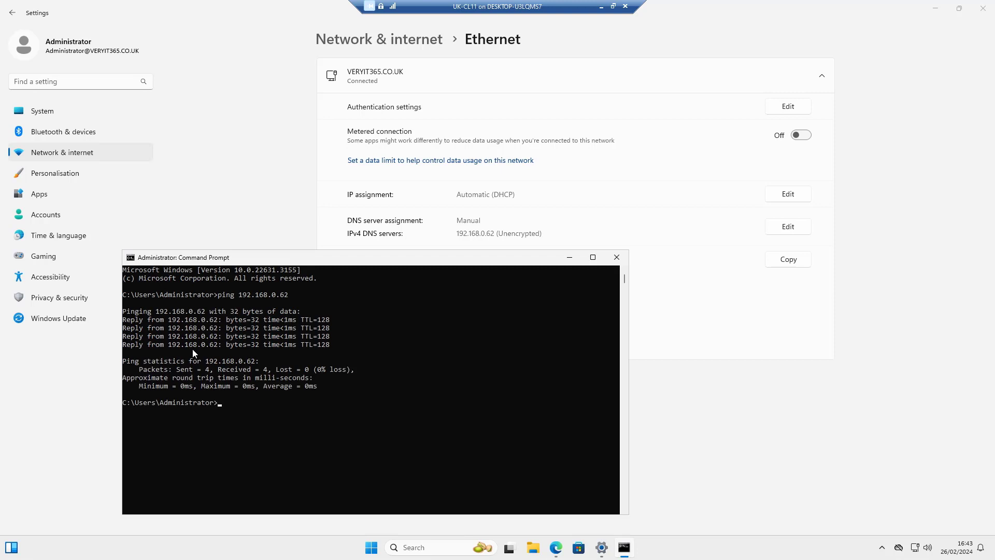
pyautogui.click(616, 257)
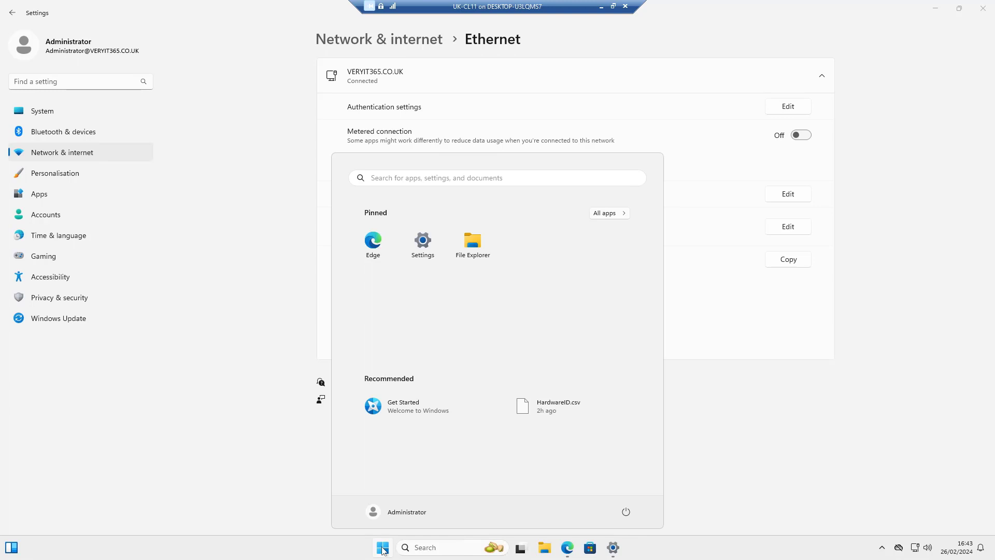
# Launch sysprep.exe via Run and keep Enter System OOBE with Reboot selected.
pyautogui.rightClick(383, 550)
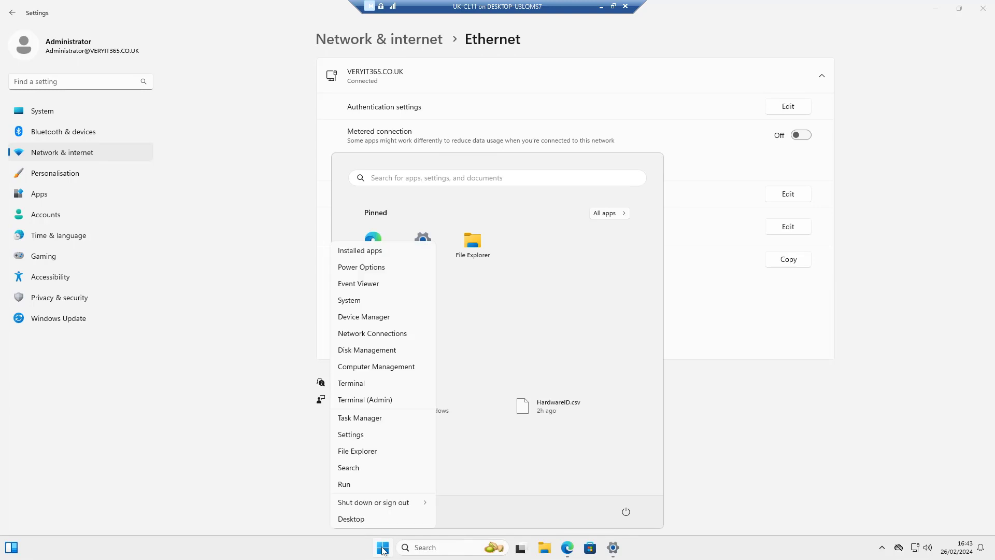
pyautogui.click(363, 486)
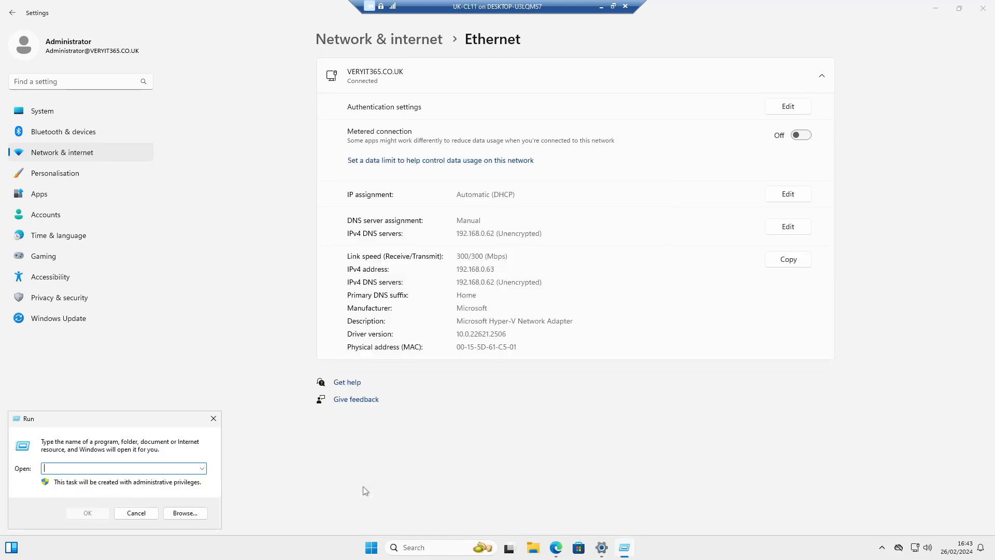
pyautogui.write('sysprep')
pyautogui.press('Return')
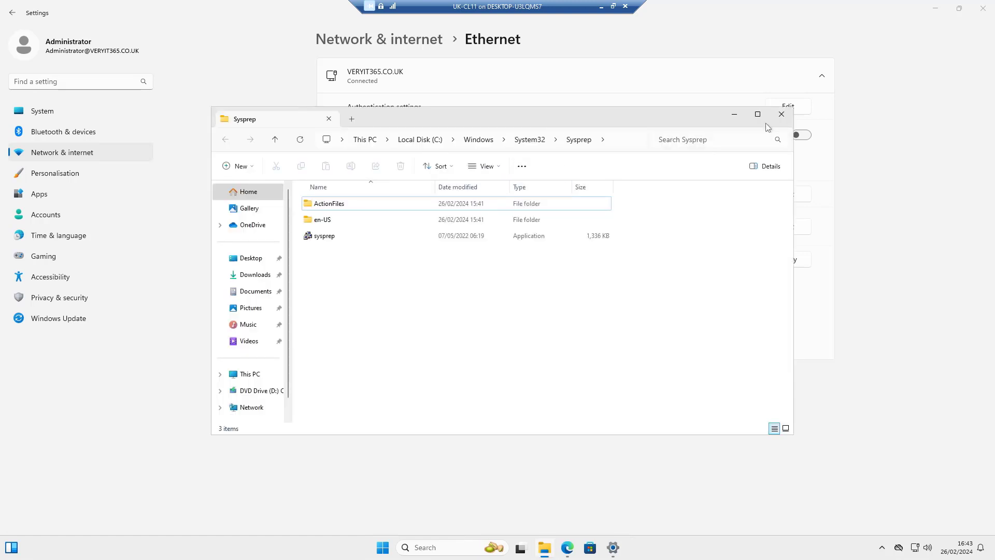
pyautogui.doubleClick(348, 238)
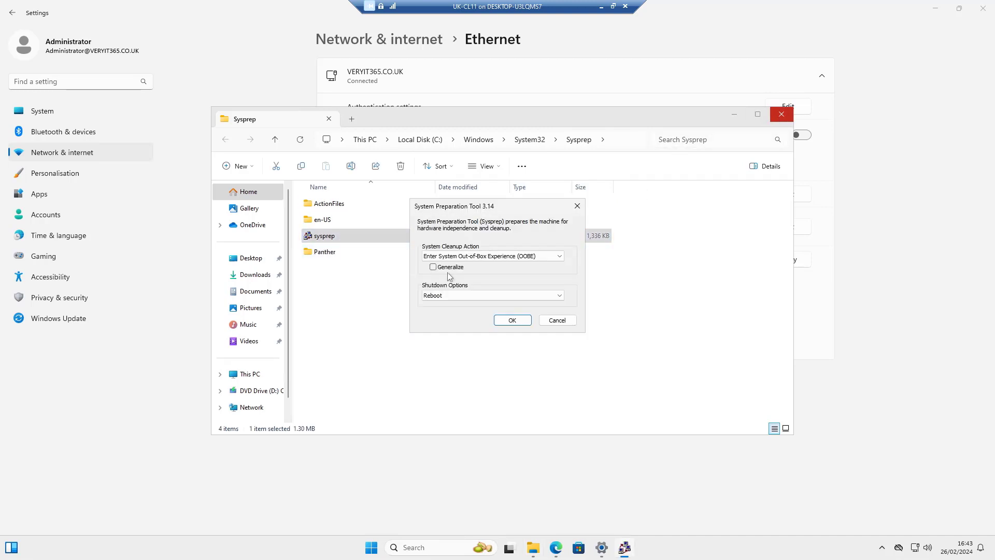
pyautogui.click(443, 257)
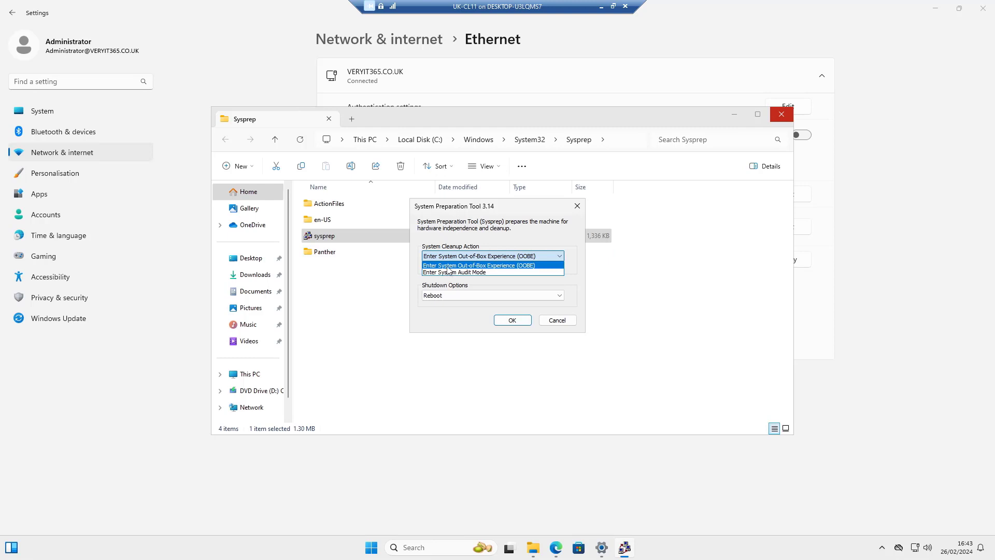
pyautogui.click(448, 266)
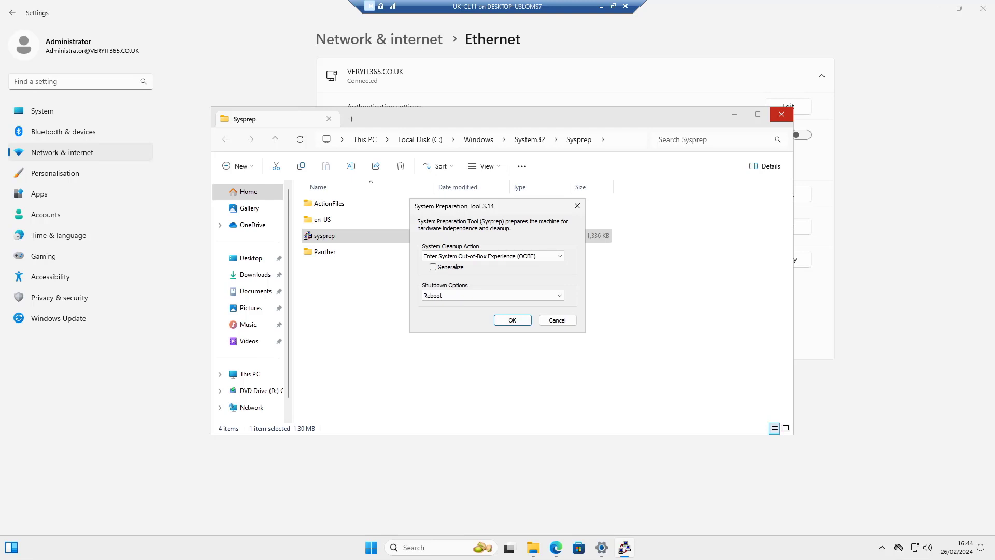
# Run the OOBE sysprep, reconnect to UK-CL11, and watch it restart full screen.
pyautogui.click(512, 320)
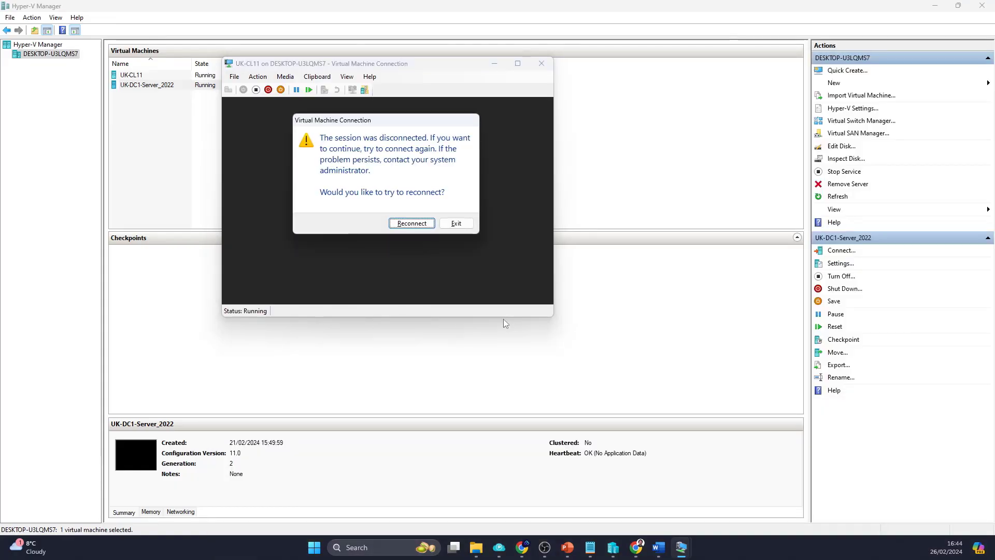
pyautogui.click(411, 224)
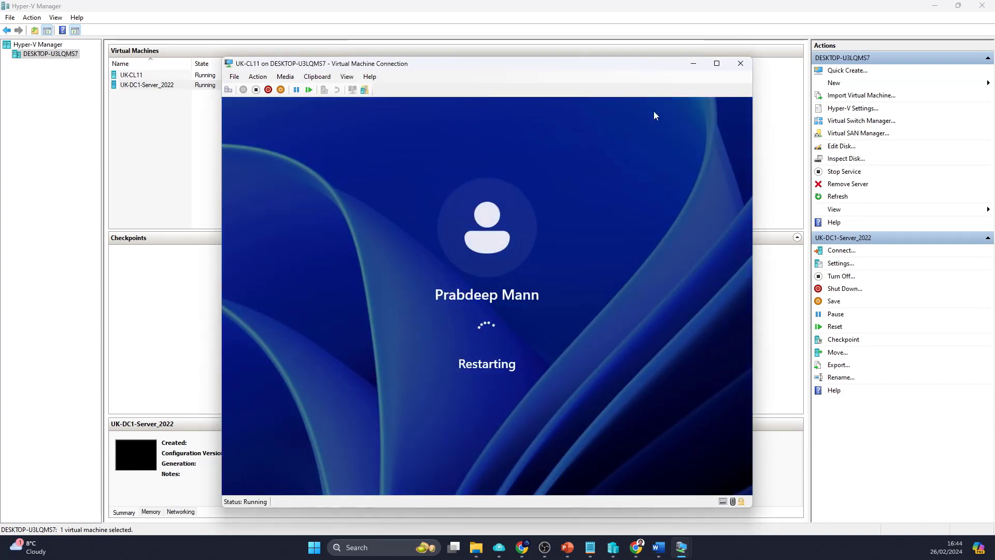
pyautogui.click(717, 63)
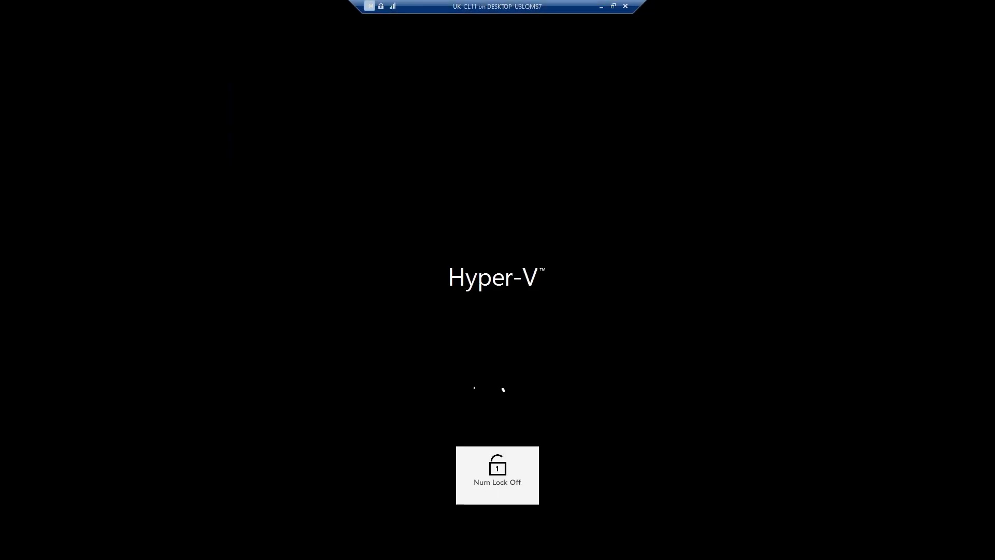
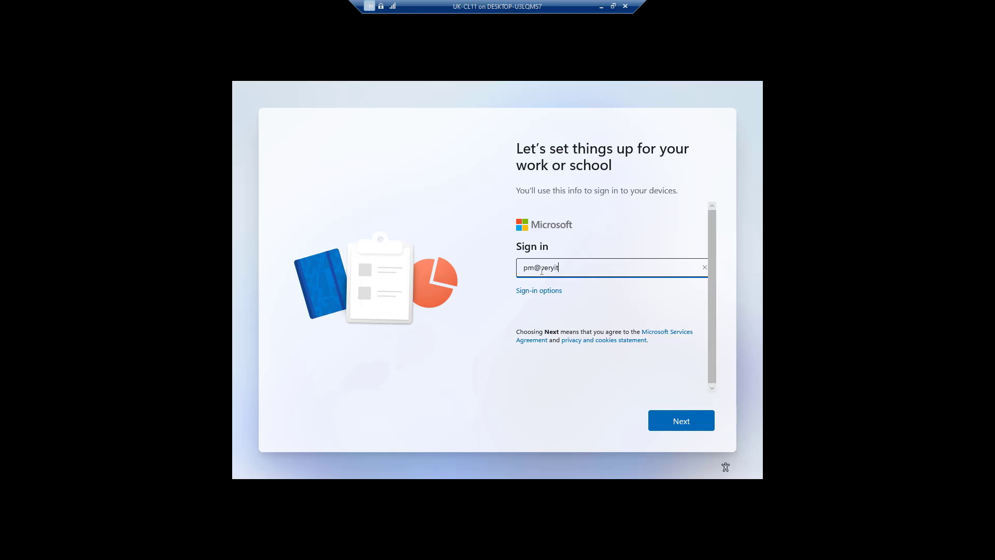
# Complete the work e-mail, enter its password, and continue past the Action Required page.
pyautogui.write('365.co.uk')
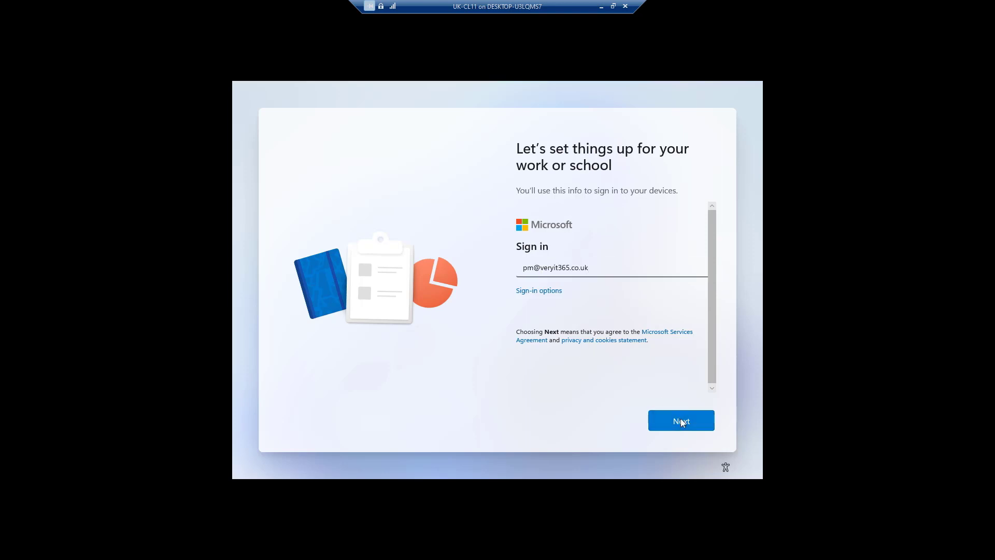
pyautogui.click(681, 421)
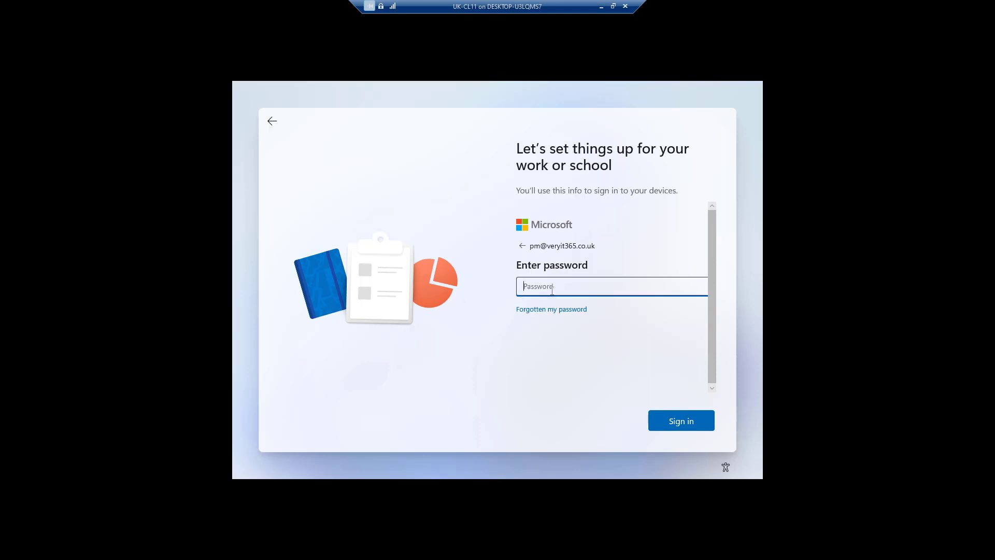
pyautogui.write('••••••••••••')
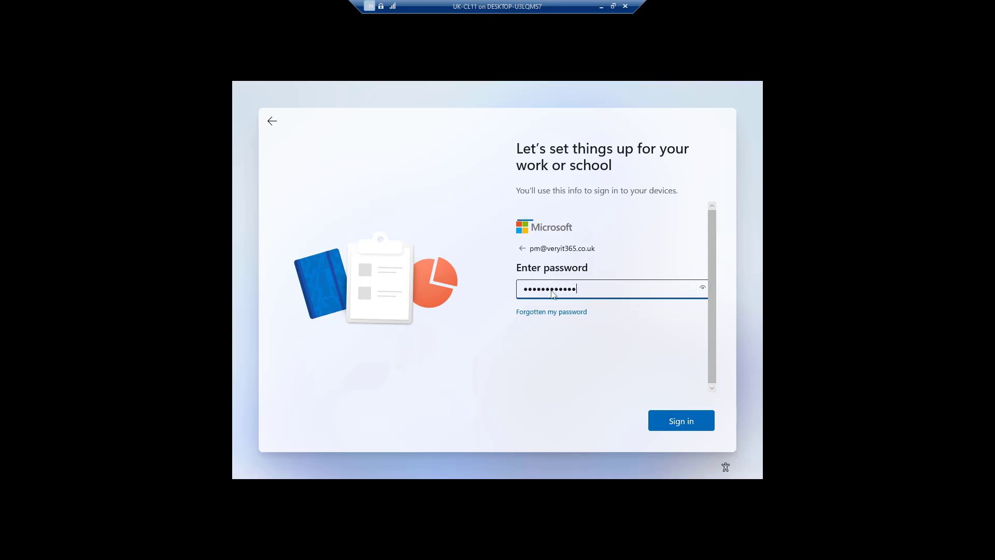
pyautogui.press('Return')
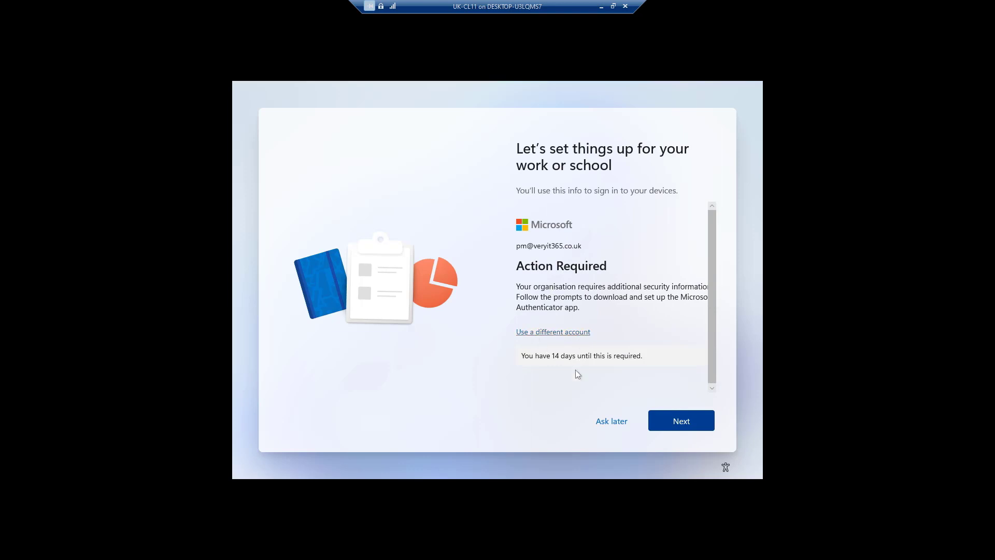
pyautogui.click(691, 418)
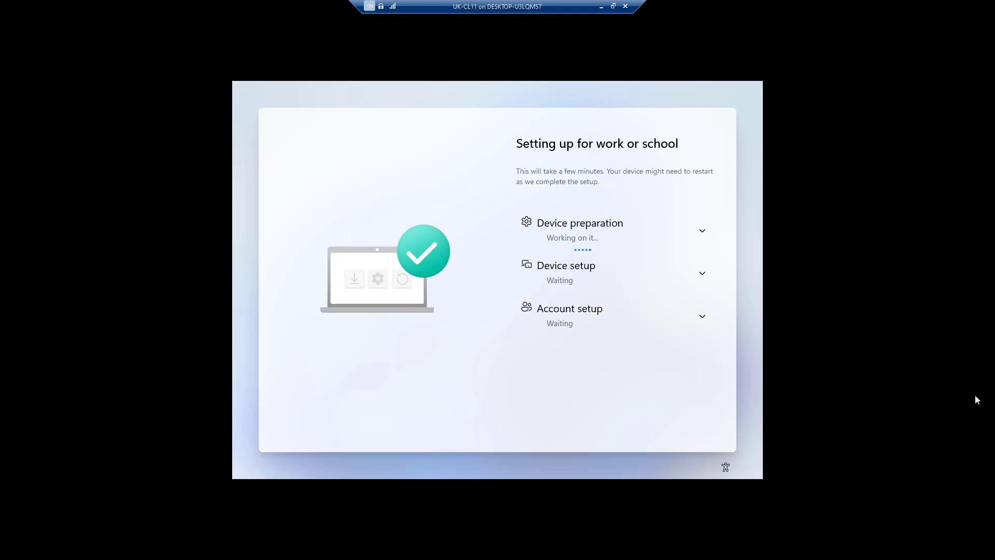
# Expand and scroll through the Device preparation, Device setup and Account setup progress details.
pyautogui.click(702, 233)
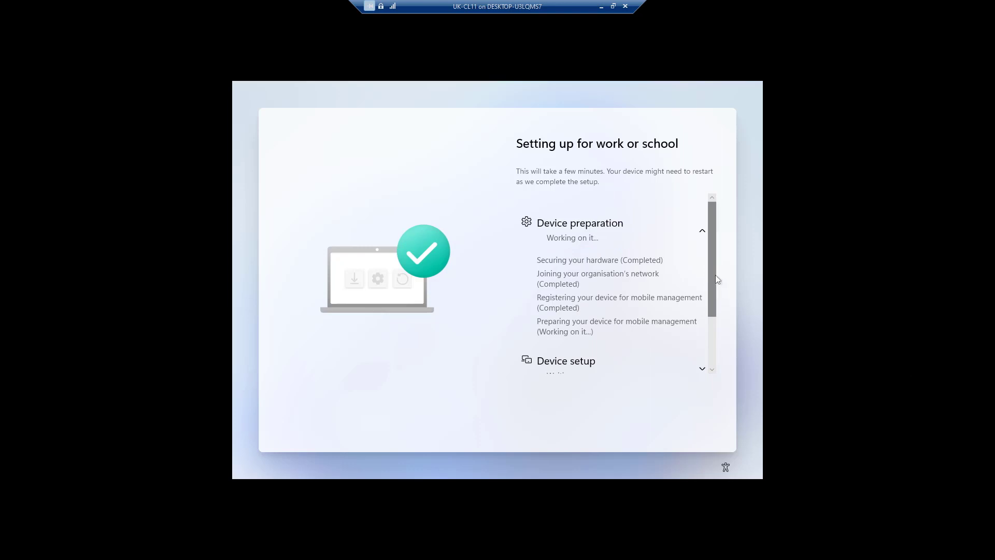
pyautogui.moveTo(715, 275); pyautogui.dragTo(712, 334)
pyautogui.click(702, 293)
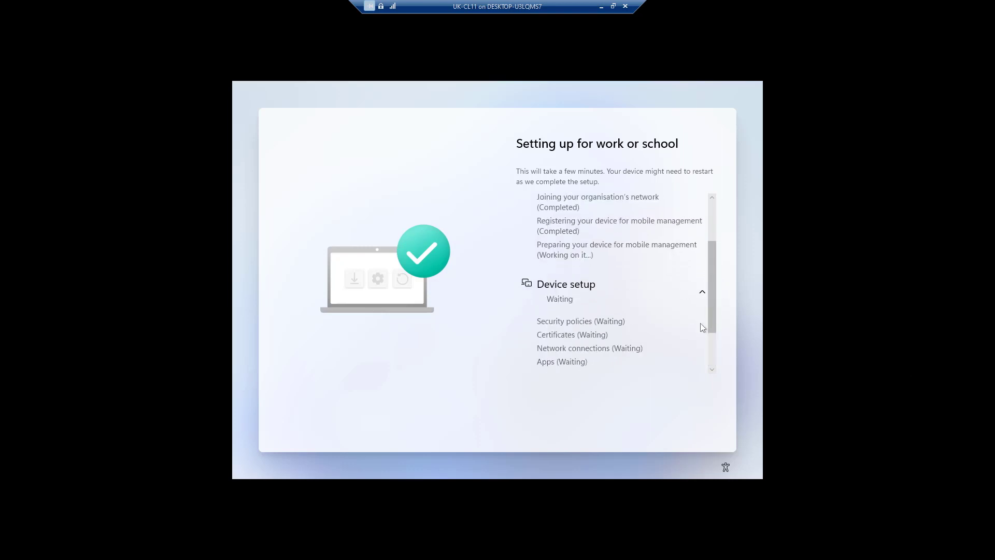
pyautogui.scroll(-2, 697, 357)
pyautogui.click(703, 336)
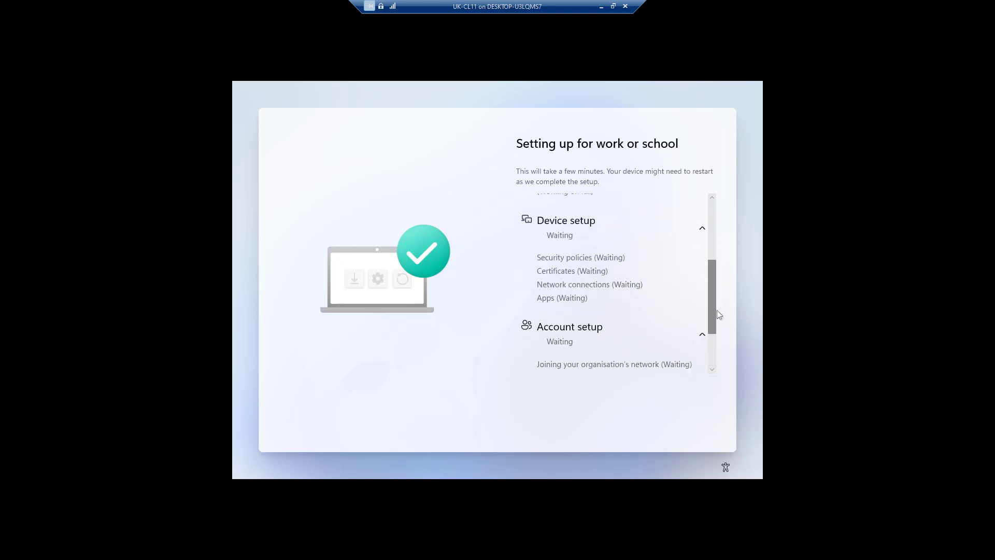
pyautogui.moveTo(714, 304); pyautogui.dragTo(711, 240)
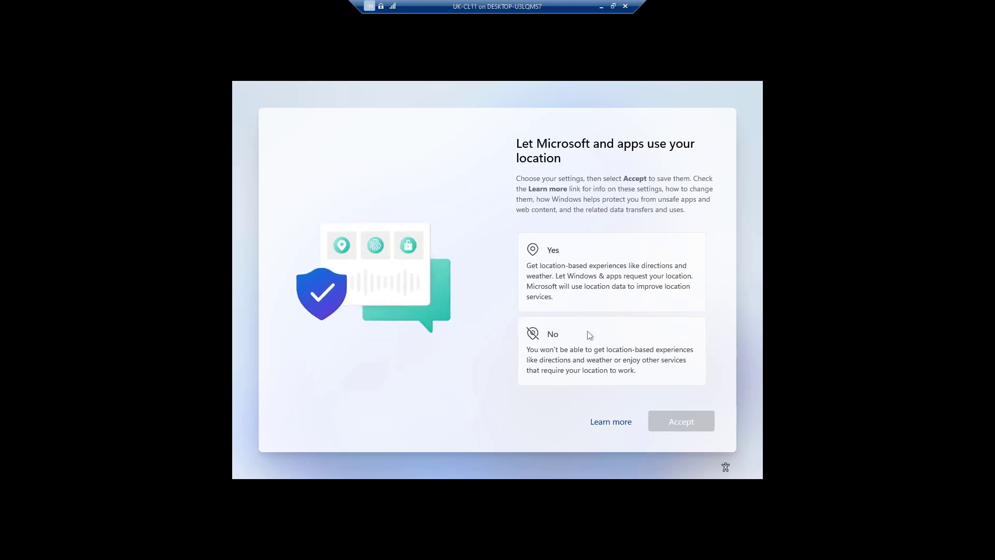
# Decline location and Find my device, and send only Required diagnostic data.
pyautogui.click(587, 350)
pyautogui.click(673, 416)
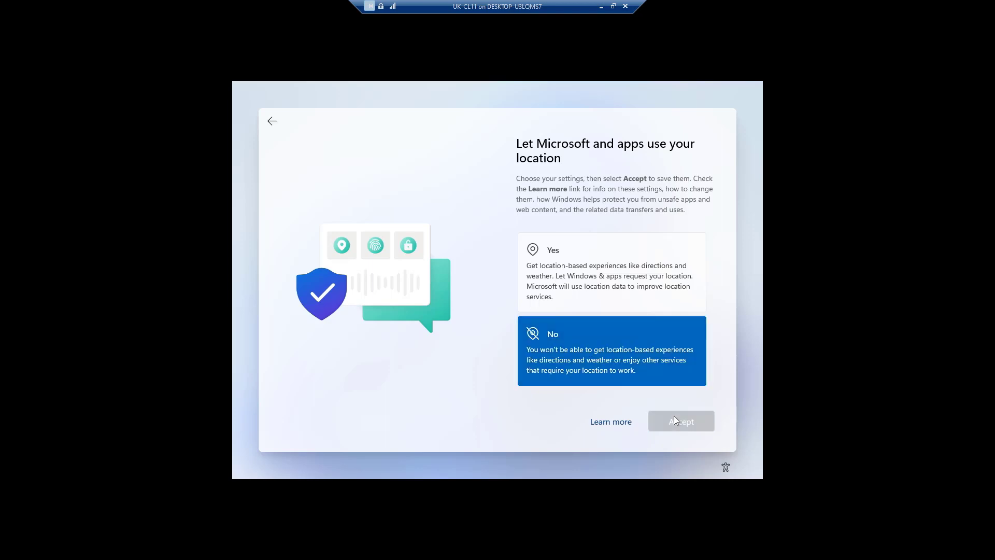
pyautogui.click(621, 341)
pyautogui.click(671, 418)
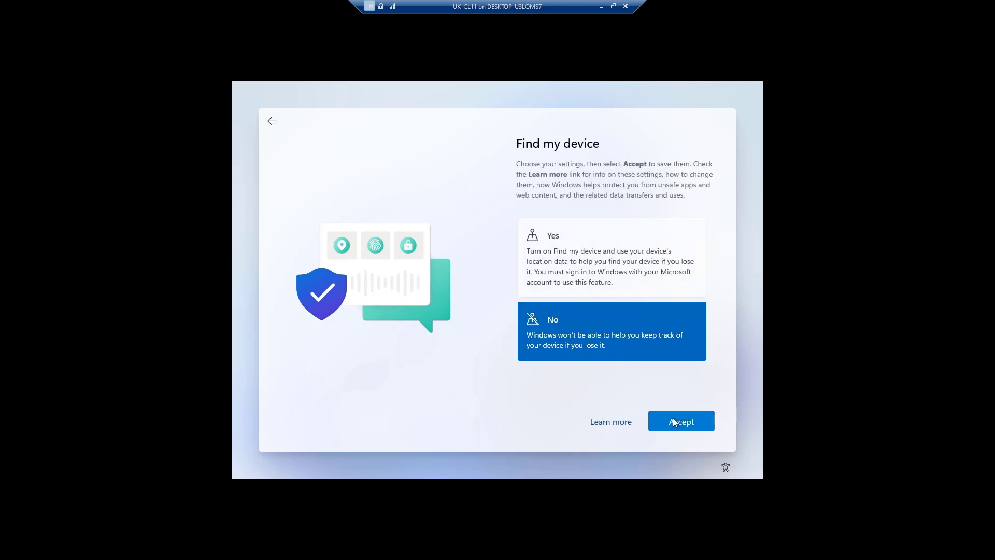
pyautogui.scroll(-2, 600, 348)
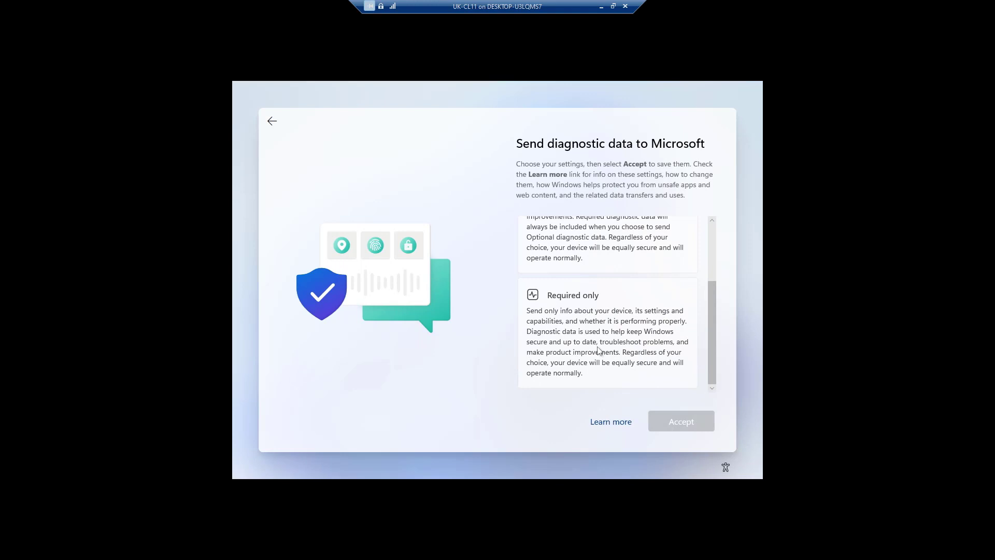
pyautogui.click(599, 351)
pyautogui.click(678, 420)
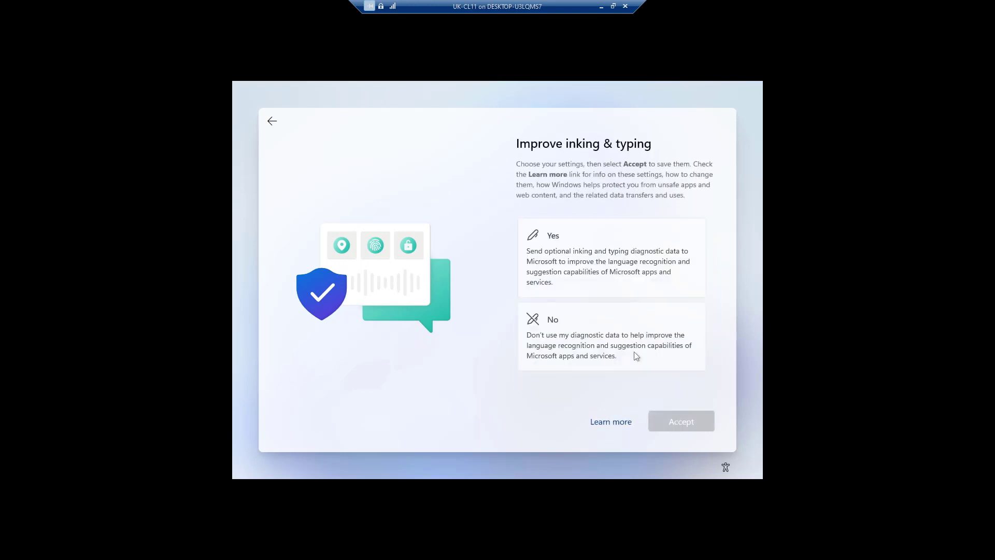
# Decline inking and typing, tailored experiences and the advertising ID to finish setup.
pyautogui.click(636, 356)
pyautogui.click(680, 418)
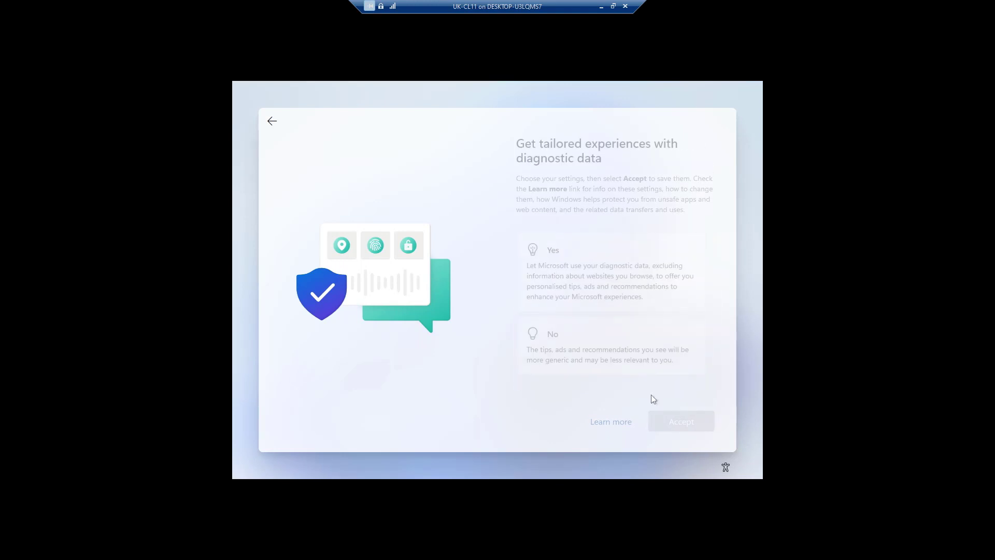
pyautogui.click(613, 349)
pyautogui.click(678, 421)
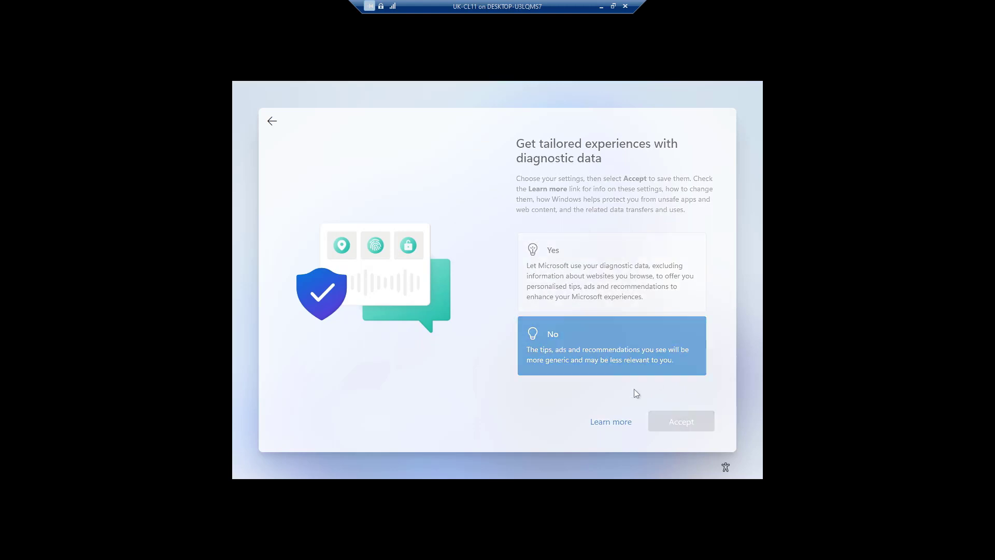
pyautogui.click(612, 346)
pyautogui.click(679, 420)
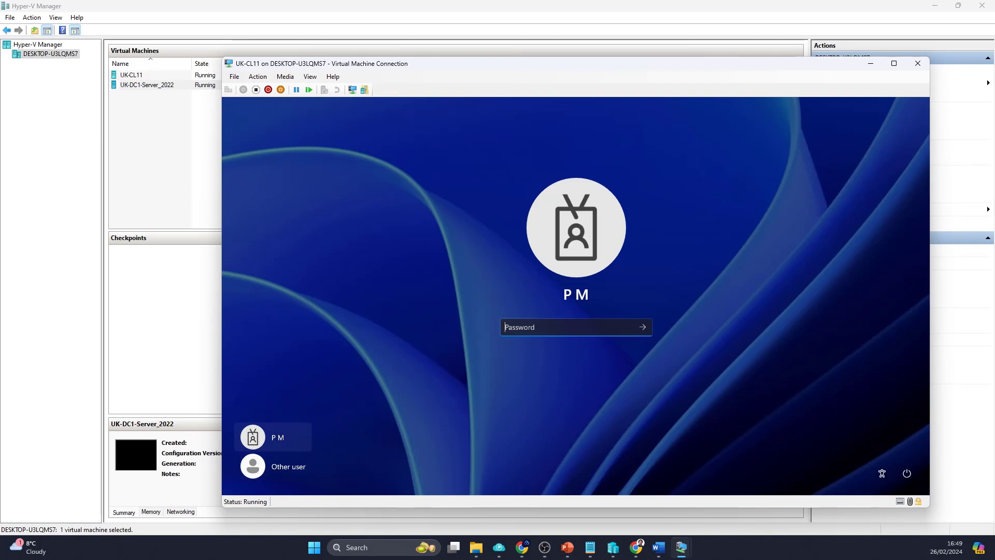
# Sign in to the VM with the work password and reposition the window while account setup completes.
pyautogui.write('************')
pyautogui.press('Return')
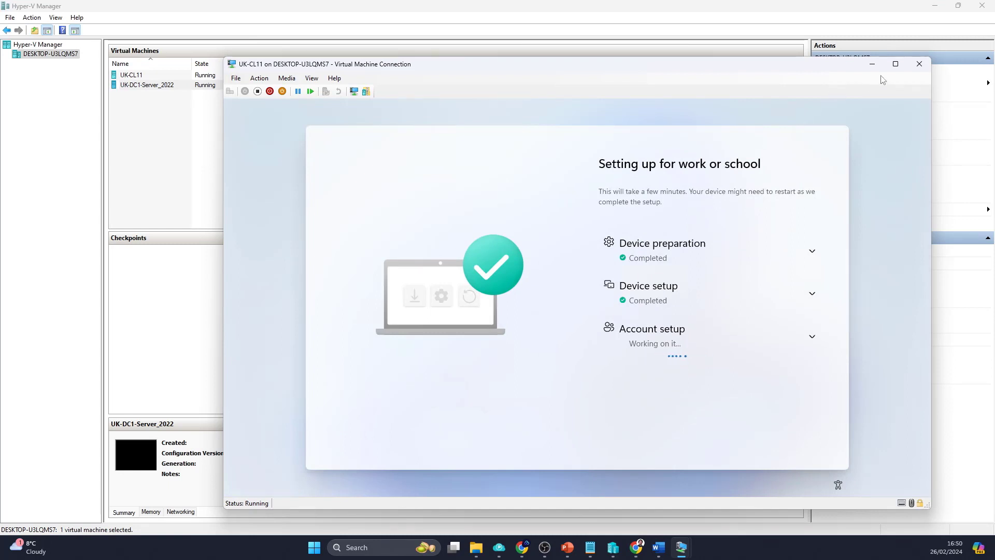
pyautogui.moveTo(892, 70)
pyautogui.moveTo(642, 65); pyautogui.dragTo(499, 105)
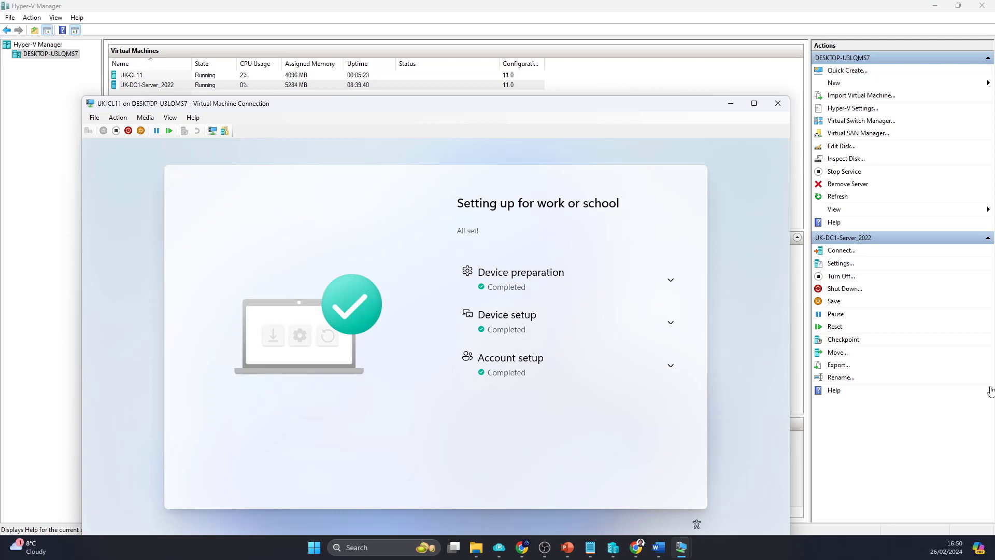
pyautogui.moveTo(679, 108); pyautogui.dragTo(712, 64)
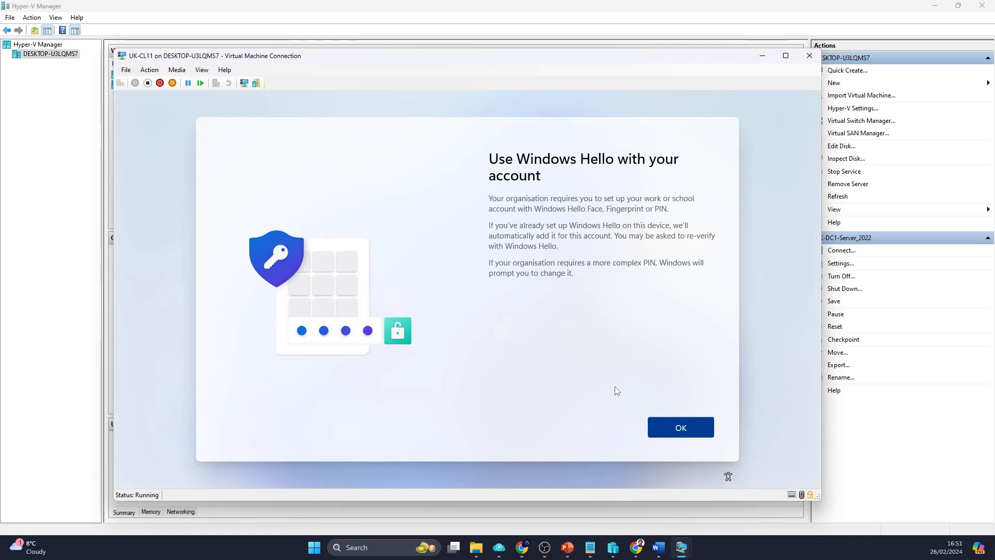
# Acknowledge the Windows Hello requirement and switch security info from Authenticator to Phone.
pyautogui.click(662, 425)
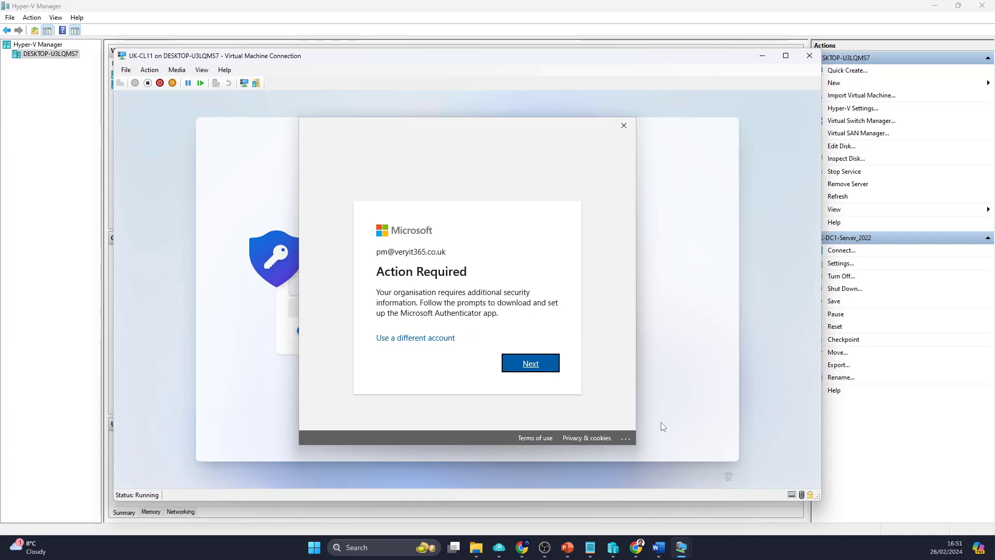
pyautogui.click(523, 363)
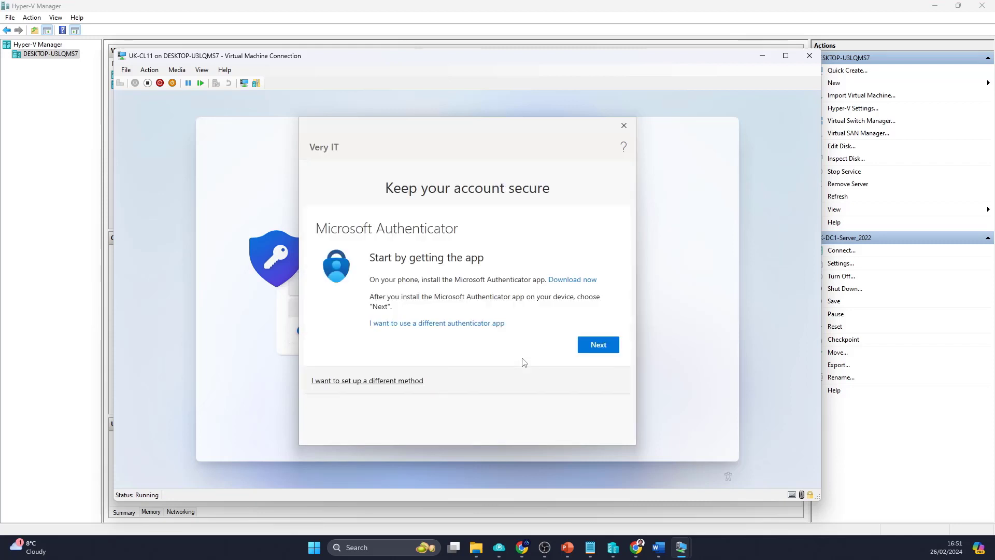
pyautogui.click(382, 386)
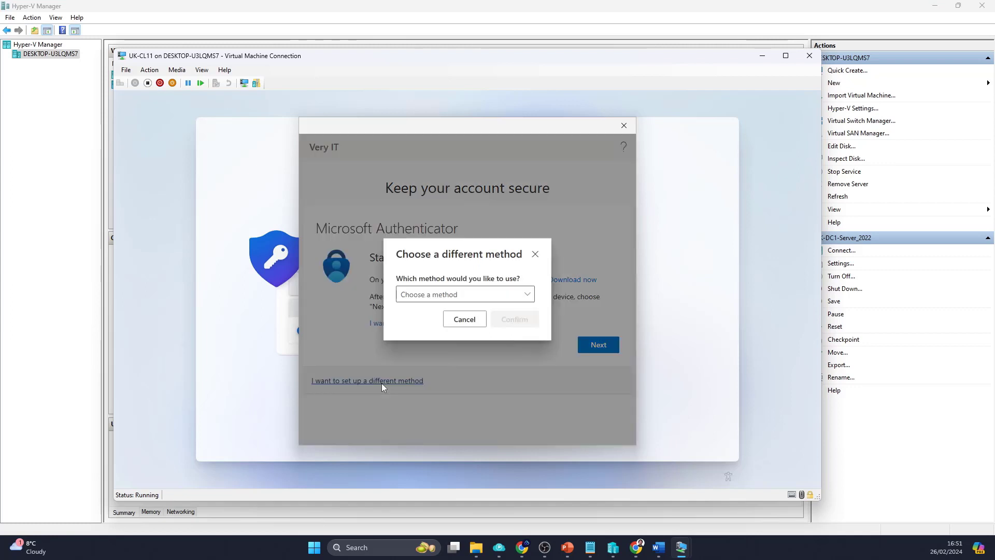
pyautogui.click(408, 298)
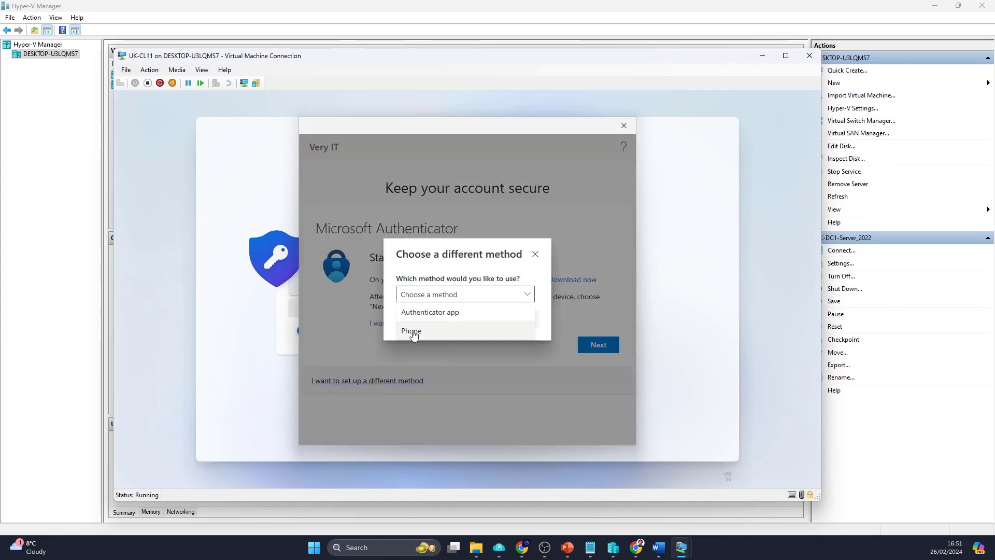
pyautogui.click(413, 332)
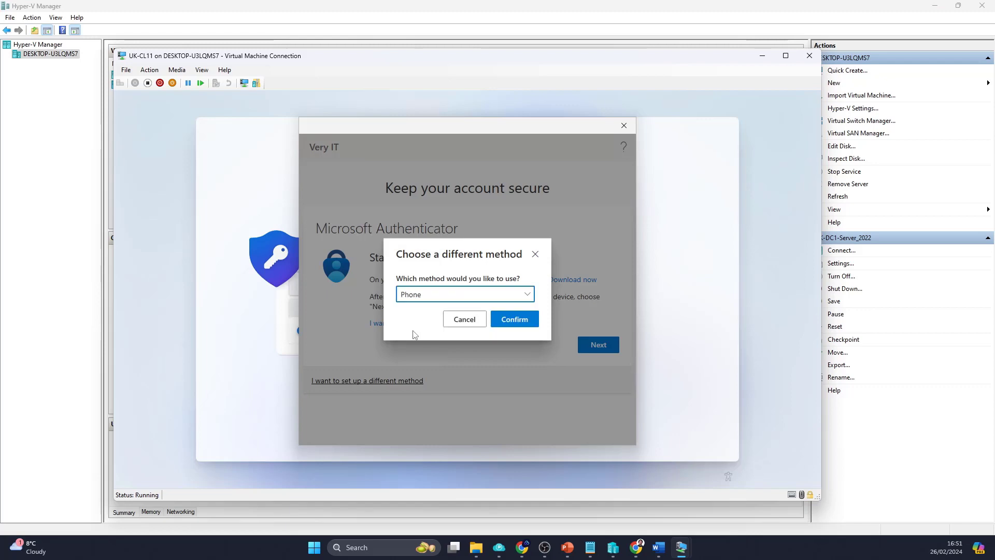
pyautogui.click(519, 323)
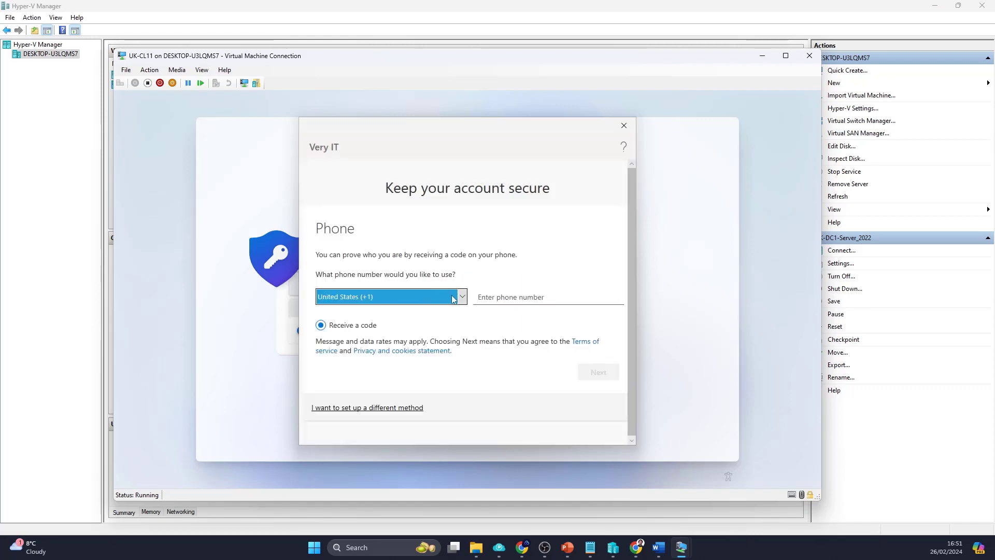
# Choose United Kingdom (+44), enter the phone number, and request an SMS code.
pyautogui.click(452, 299)
pyautogui.scroll(-20, 404, 309)
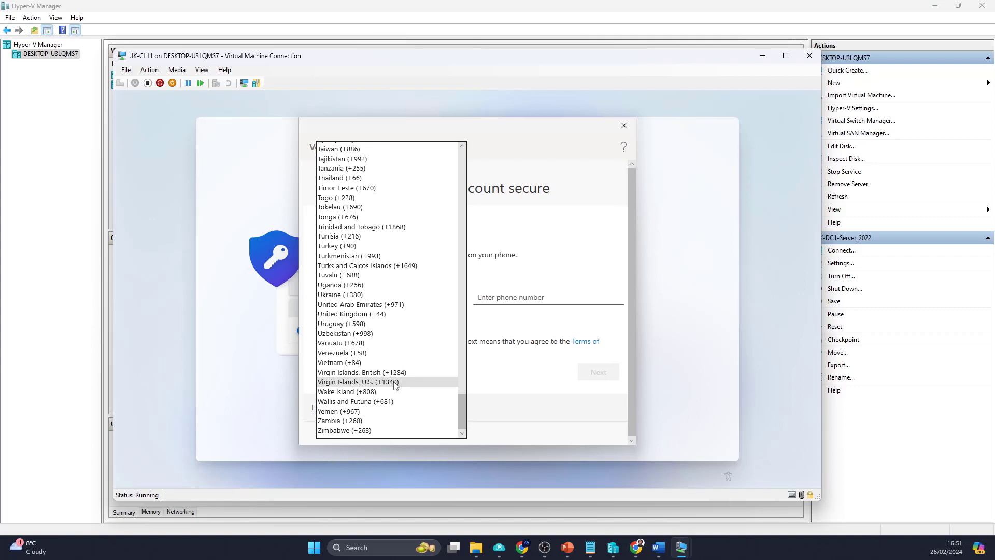
pyautogui.click(374, 314)
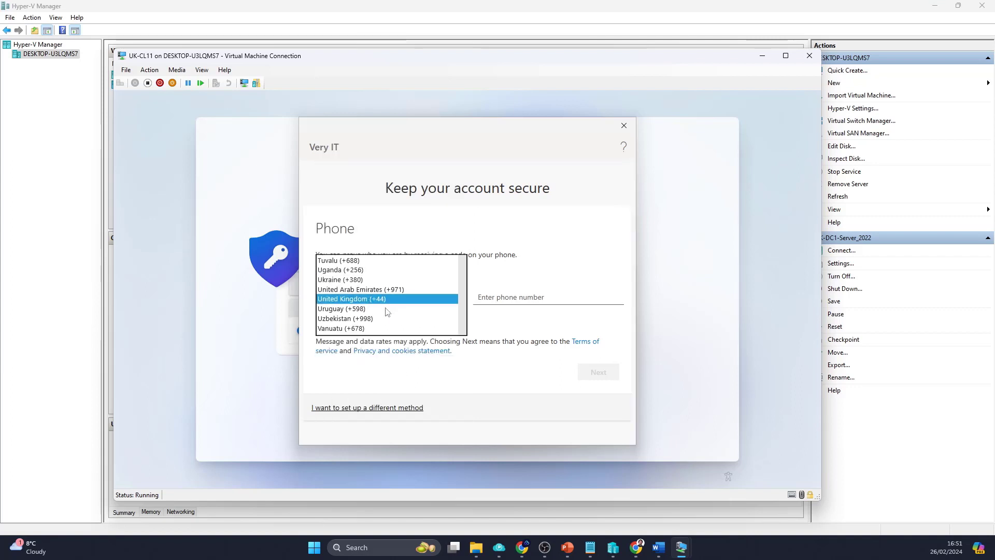
pyautogui.click(524, 298)
pyautogui.write('0')
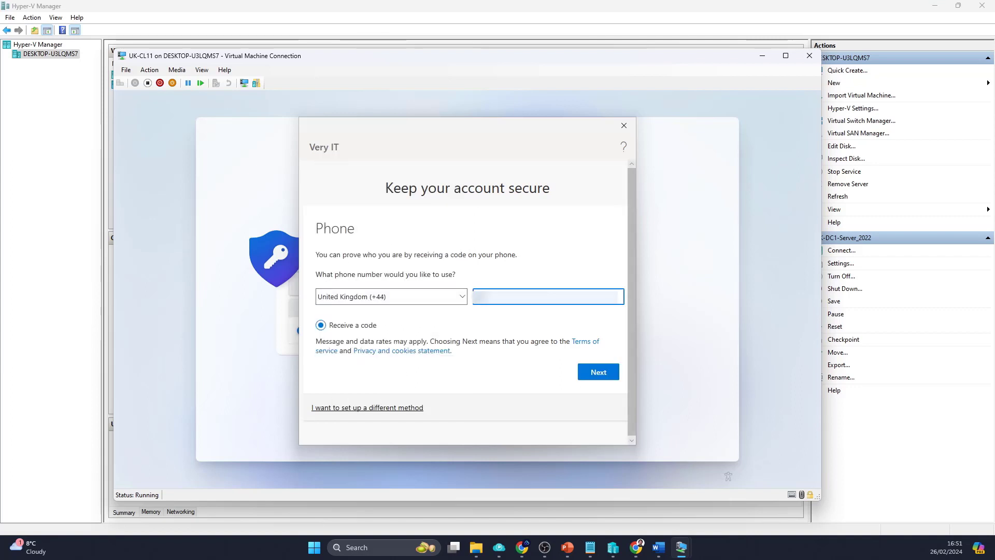
pyautogui.write('*****')
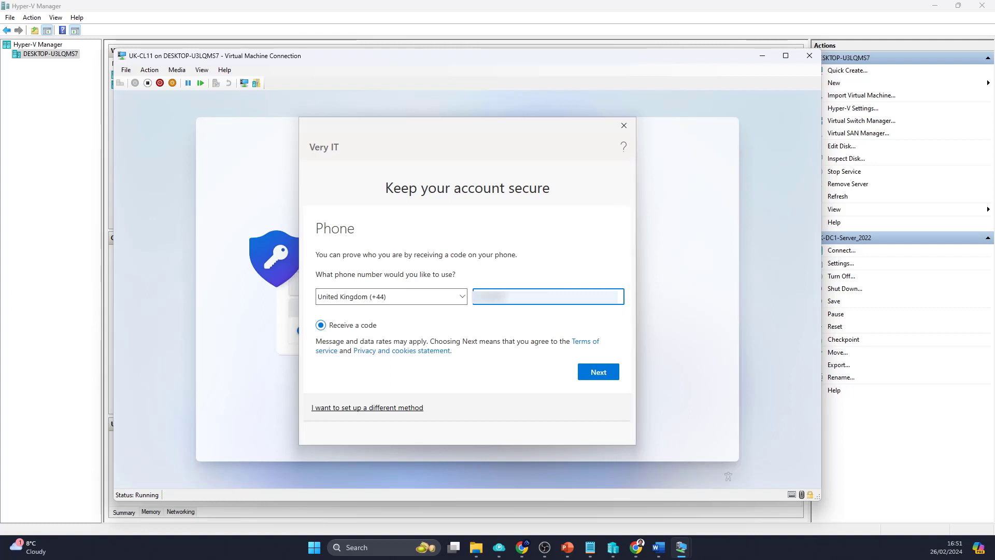
pyautogui.write('**')
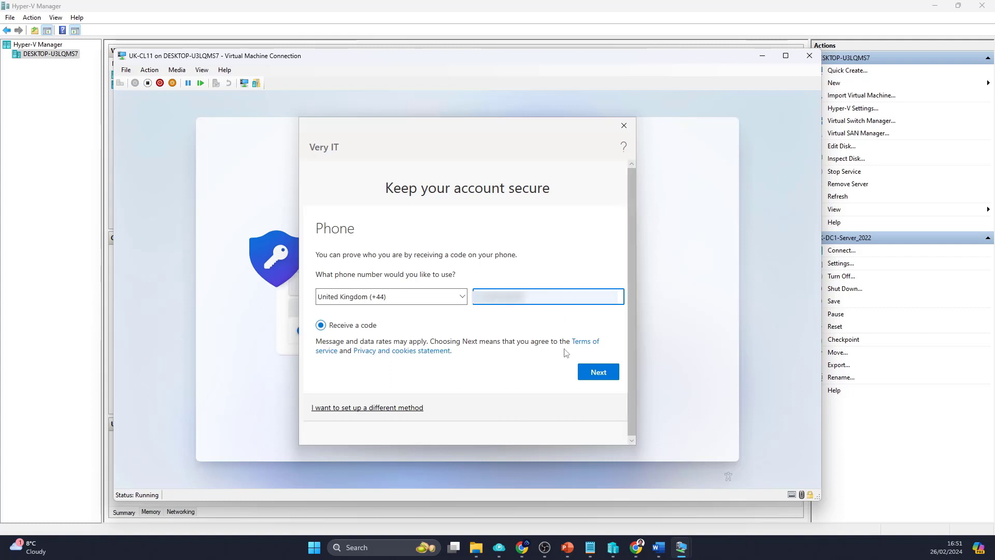
pyautogui.click(598, 373)
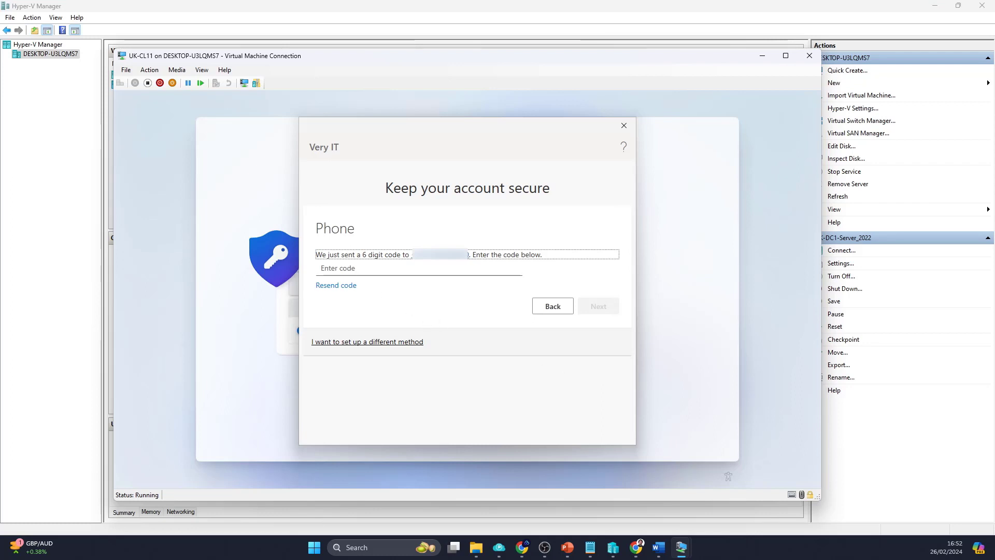
# Enter the texted verification code and finish security setup to reach the desktop.
pyautogui.click(378, 268)
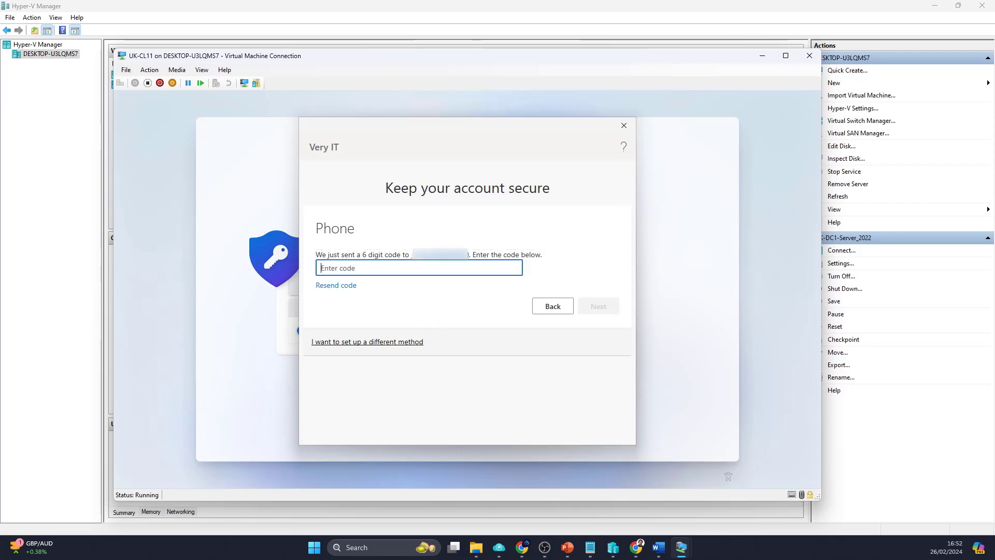
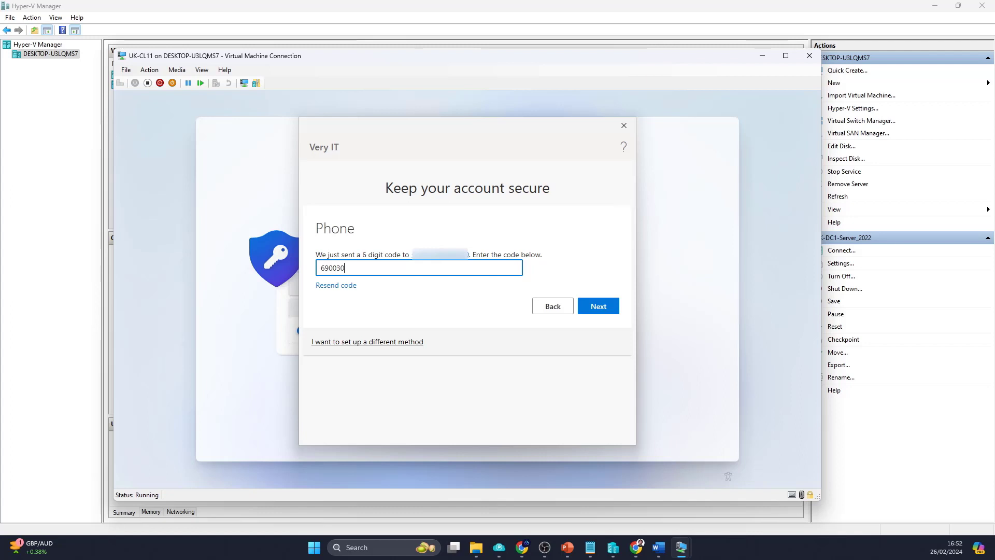
pyautogui.click(602, 306)
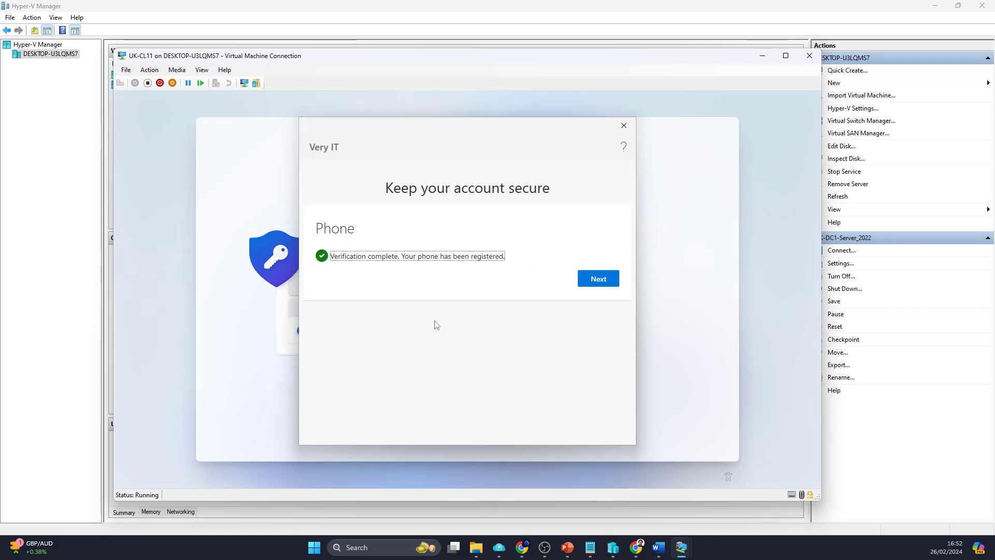
pyautogui.click(601, 280)
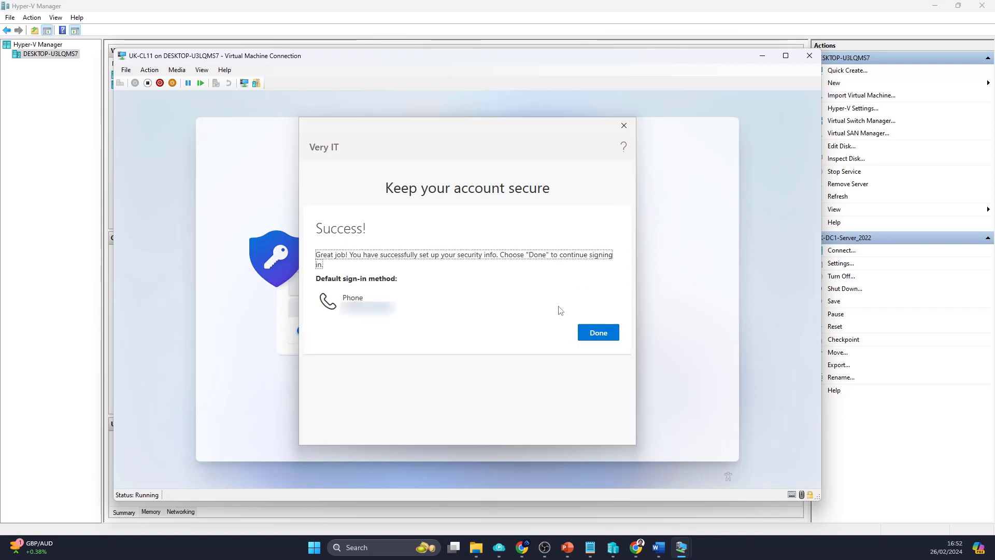
pyautogui.click(589, 335)
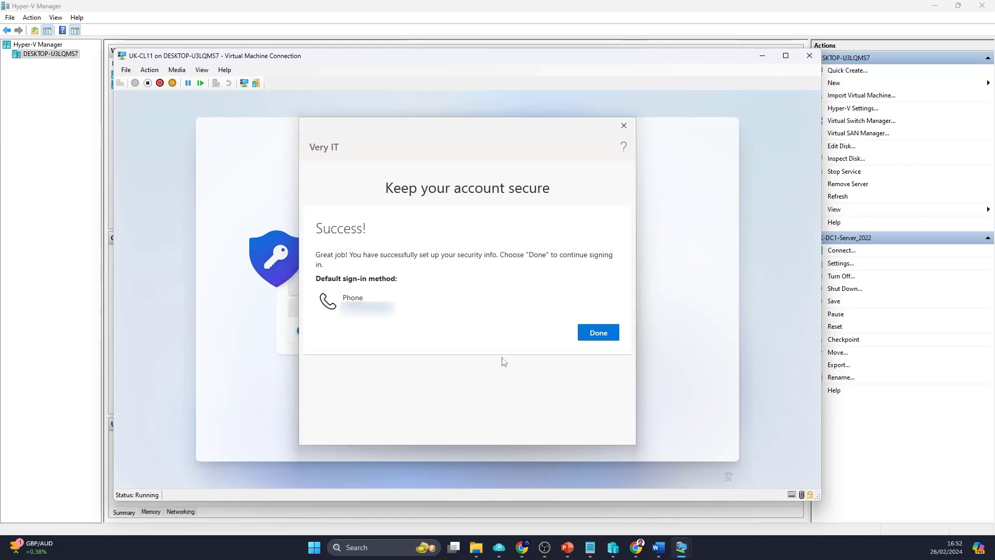
pyautogui.click(603, 334)
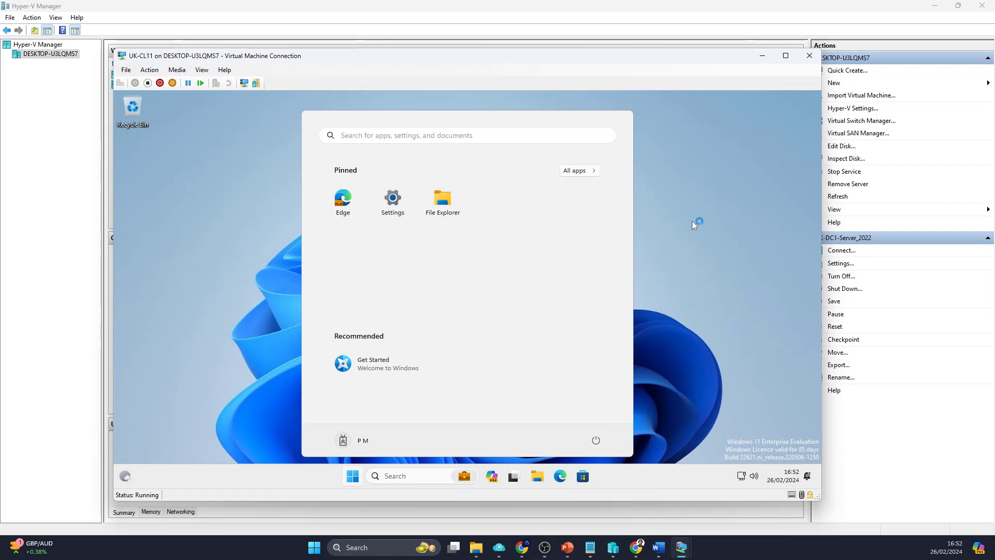
# Switch the VM to full screen, close the Start menu, and launch Settings.
pyautogui.click(786, 55)
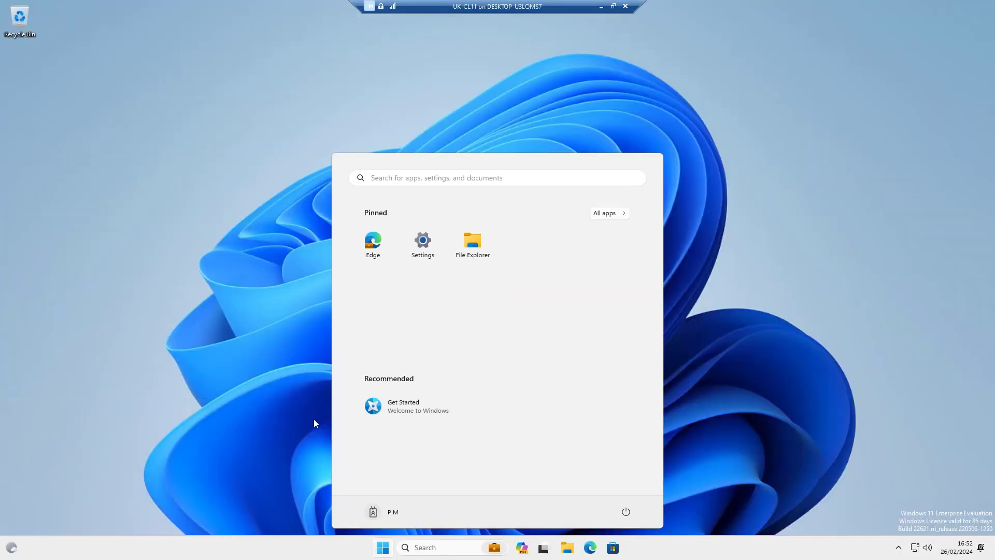
pyautogui.click(742, 161)
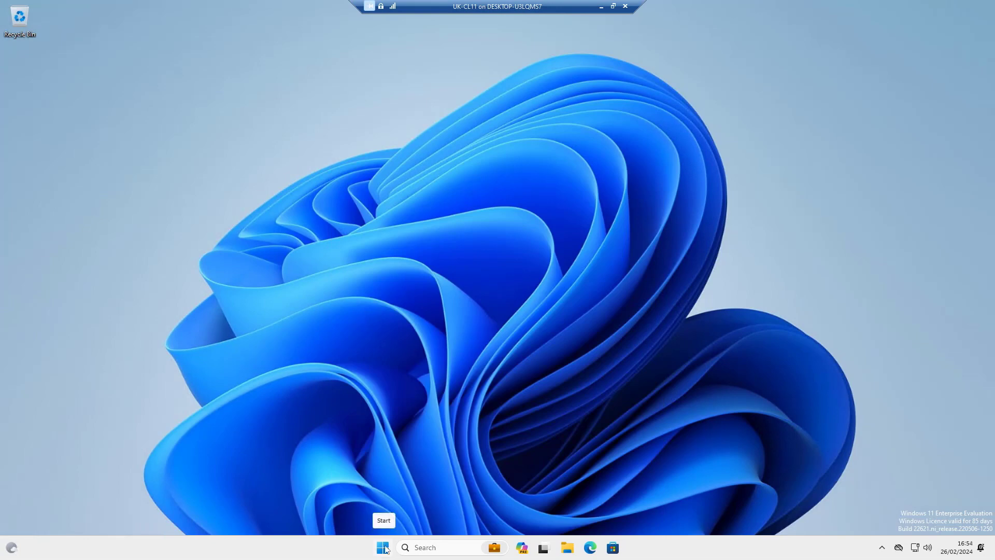
pyautogui.click(386, 548)
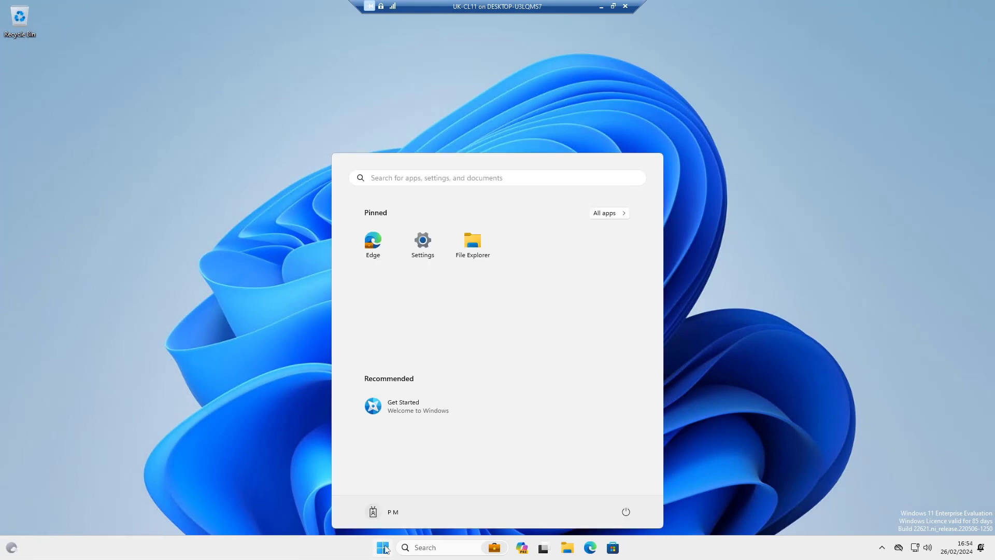
pyautogui.write('sett')
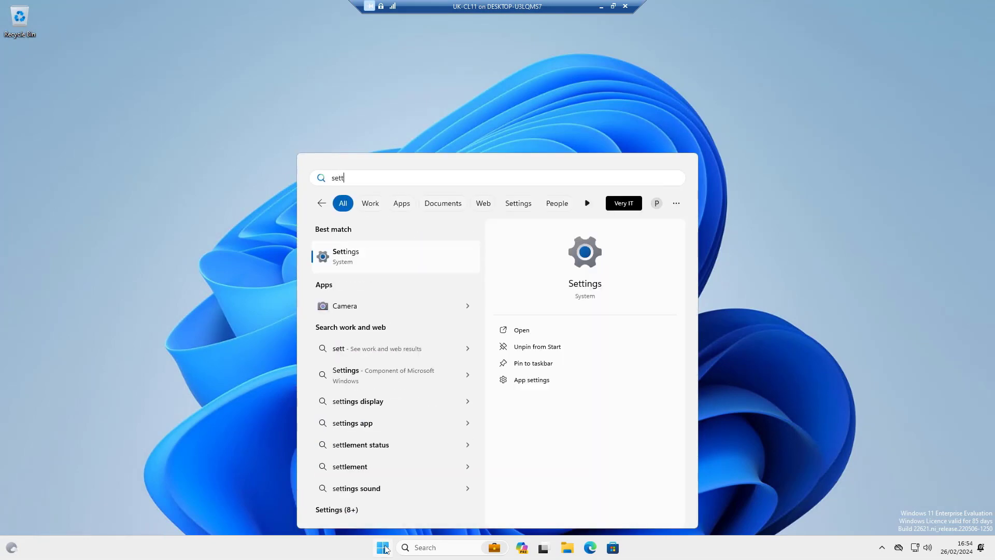
pyautogui.click(340, 262)
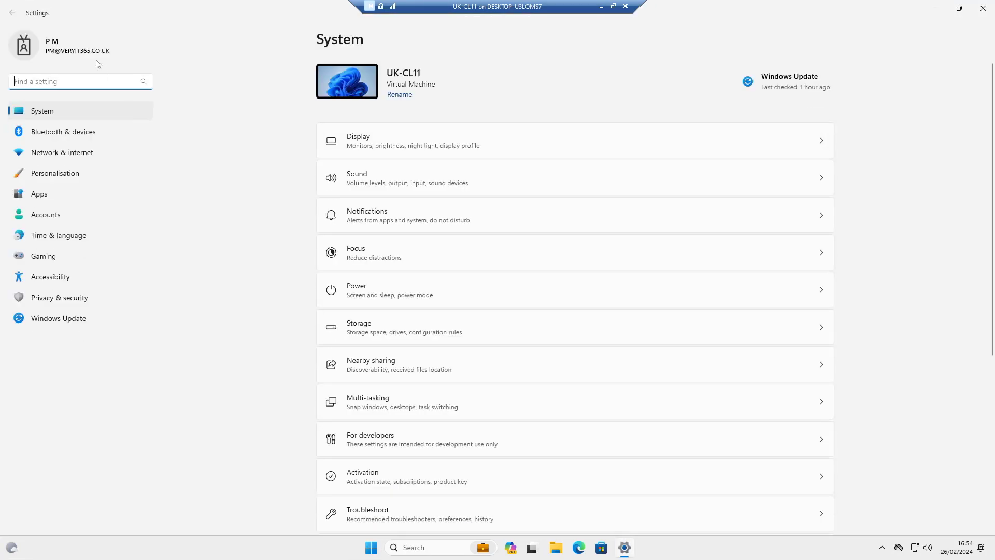
# Open Access work or school and view the connected Entra ID work account's details.
pyautogui.write('work')
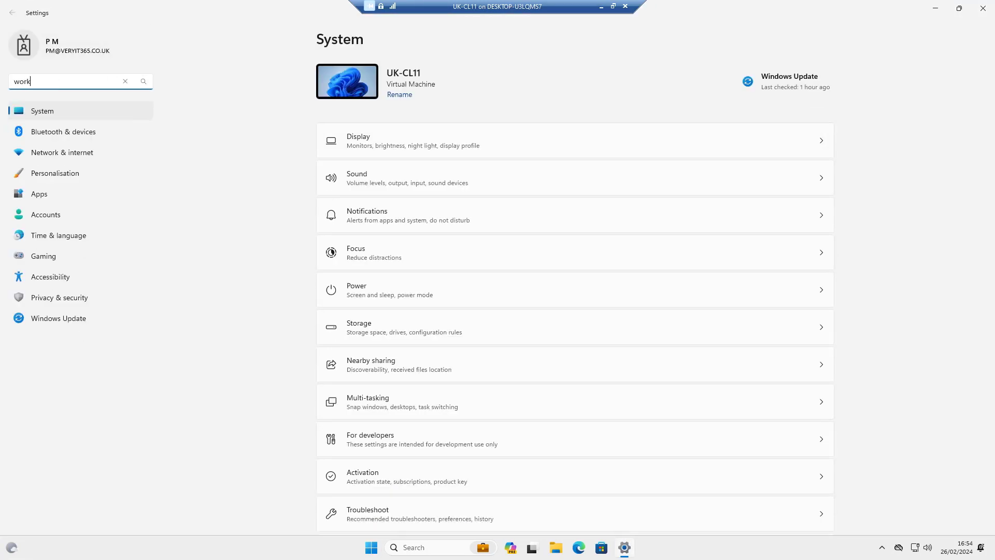
pyautogui.press('Return')
pyautogui.click(418, 111)
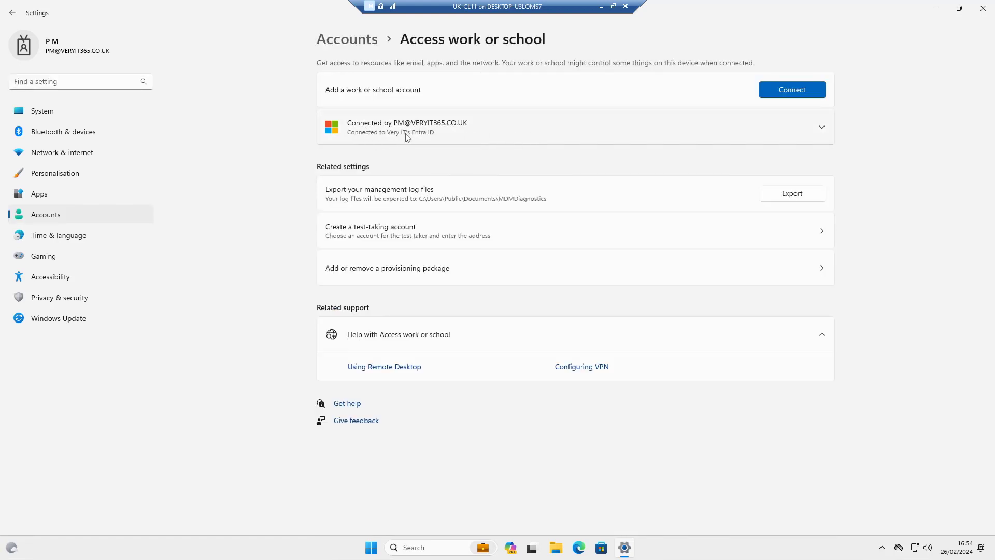
pyautogui.click(825, 133)
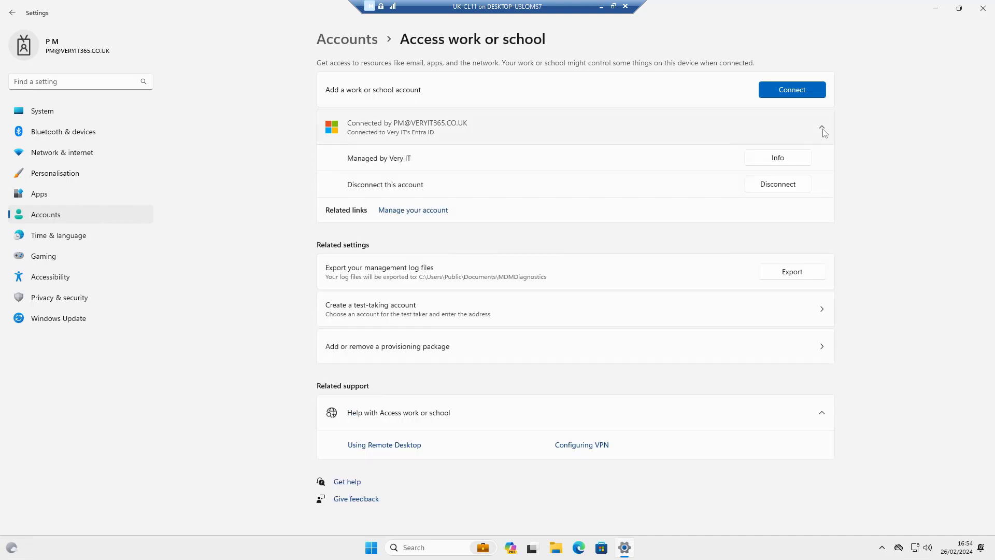
pyautogui.click(825, 133)
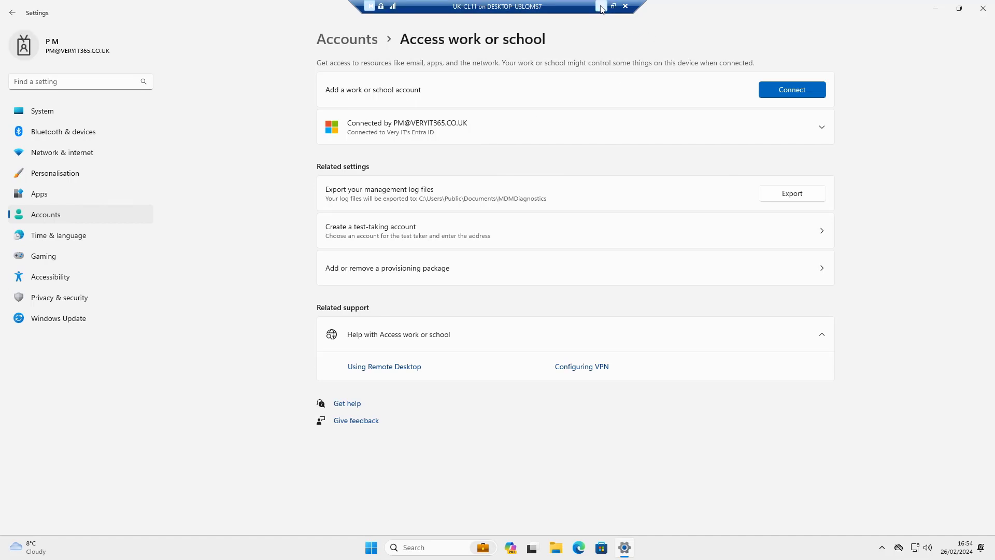
# Open Edge in the VM and go to office.com.
pyautogui.click(578, 548)
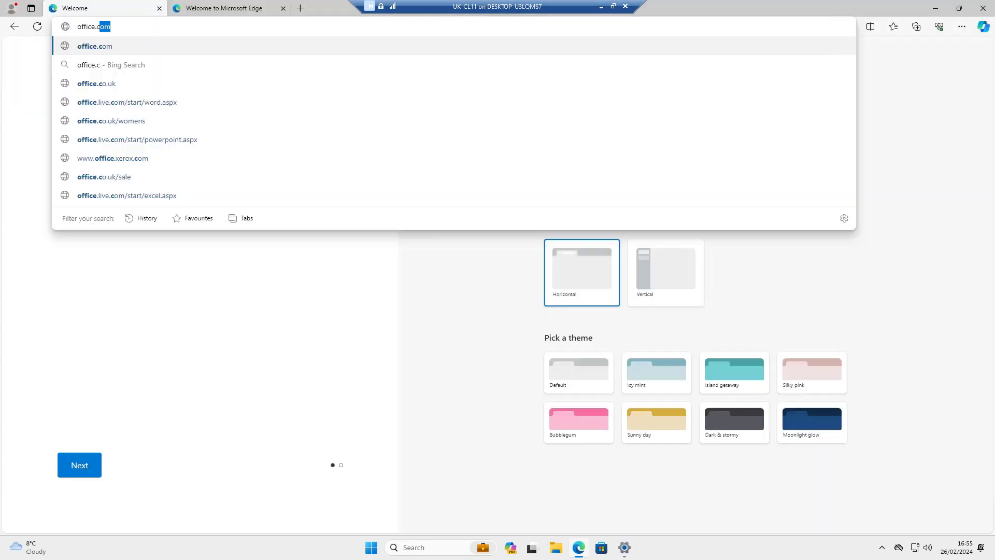
pyautogui.write('.com')
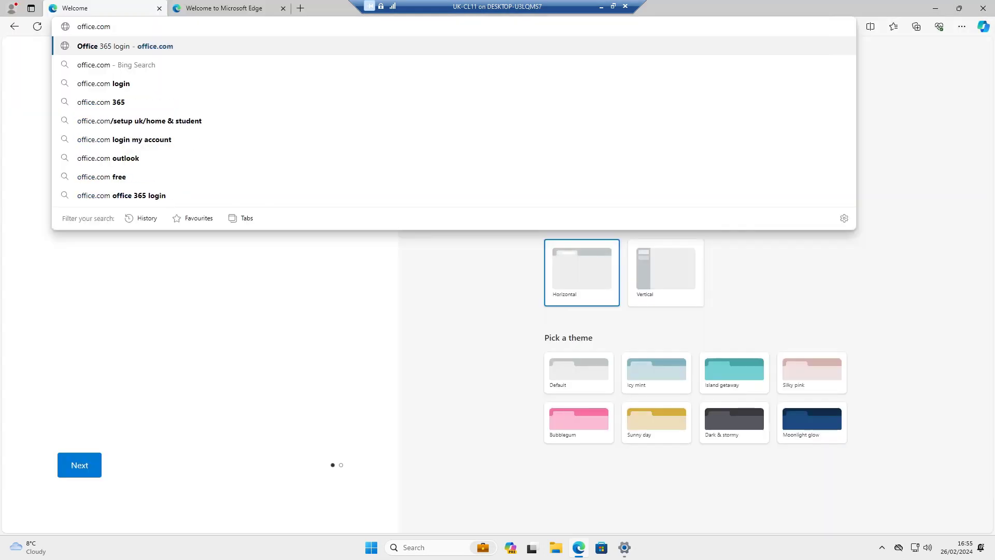
pyautogui.press('Return')
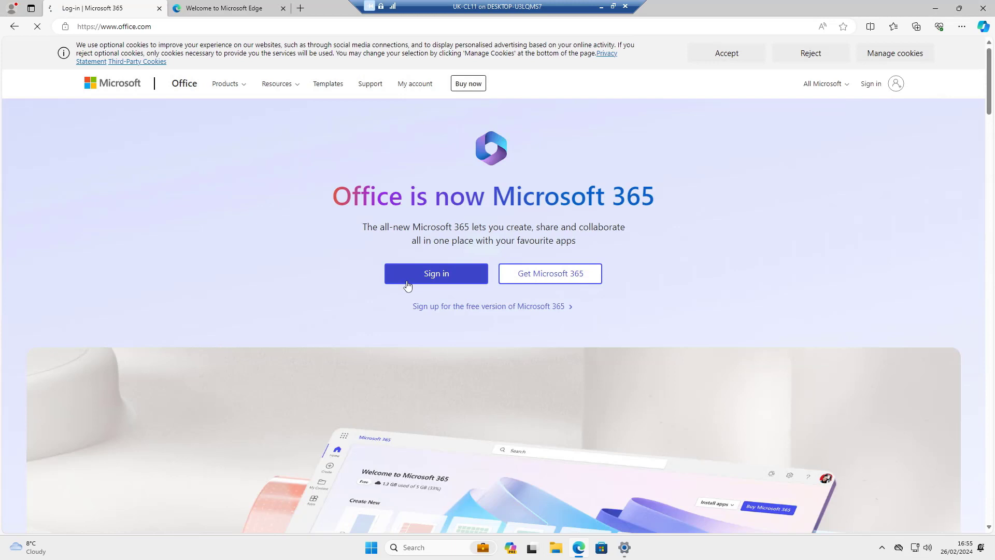
# Sign in with the work e-mail and password, decline staying signed in, and open Admin.
pyautogui.click(408, 284)
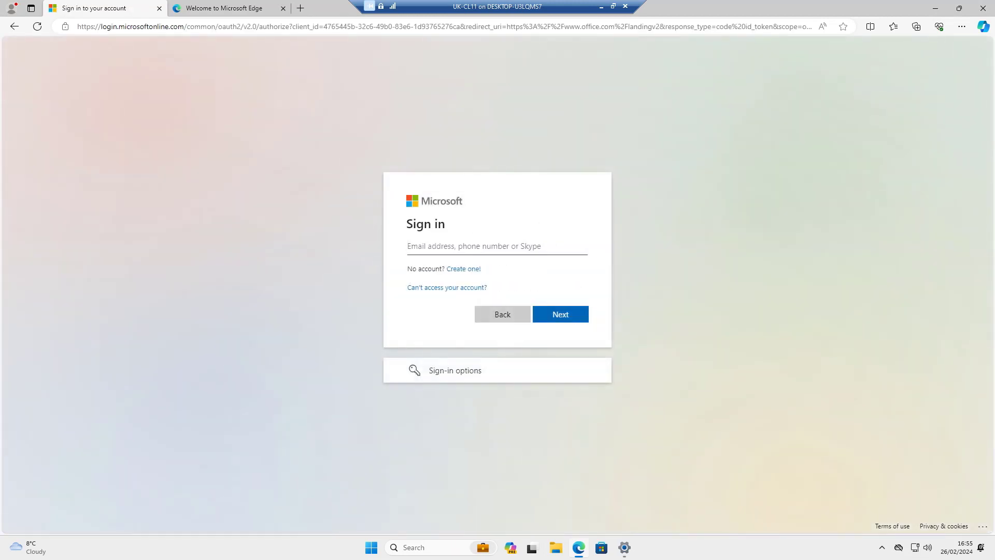
pyautogui.hotkey('ctrl', 'v')
pyautogui.click(555, 314)
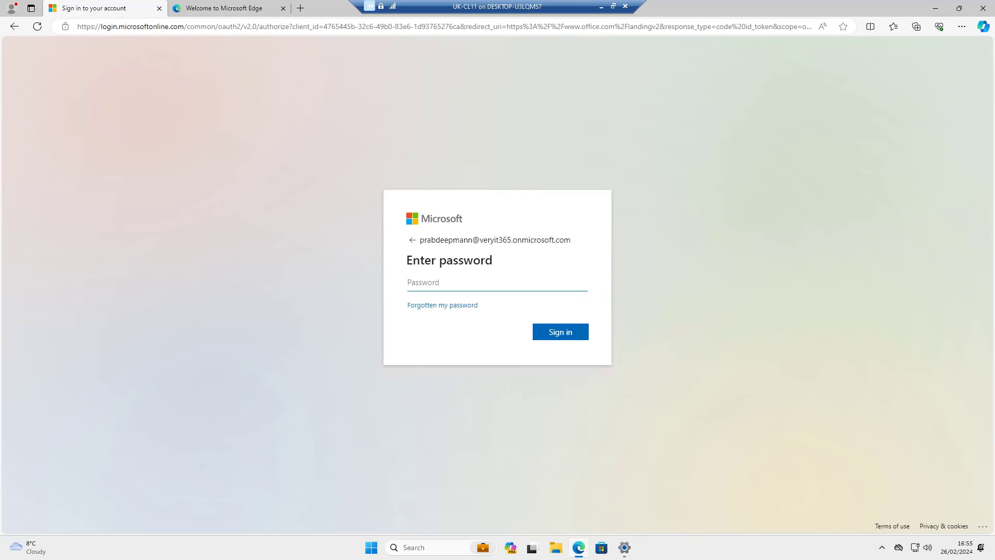
pyautogui.hotkey('ctrl', 'v')
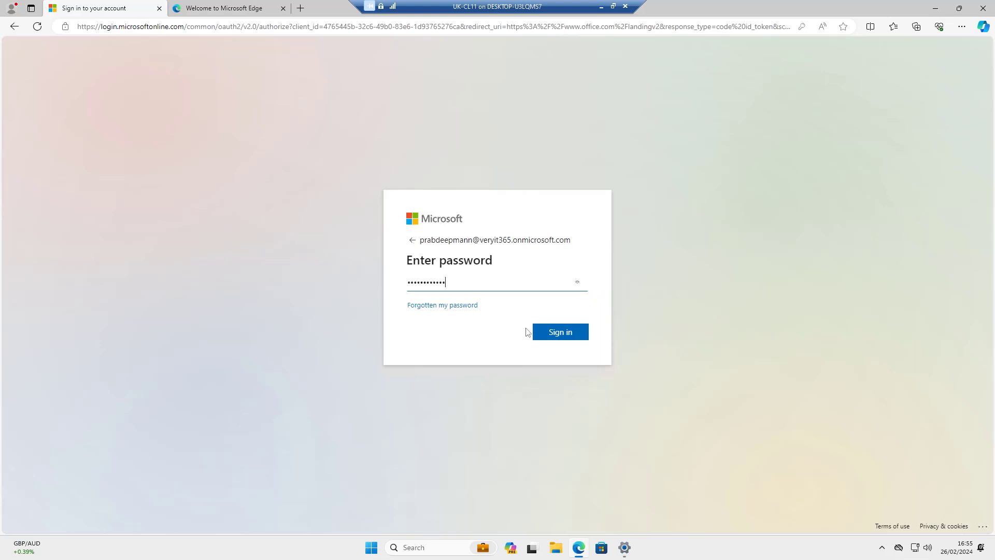
pyautogui.click(539, 332)
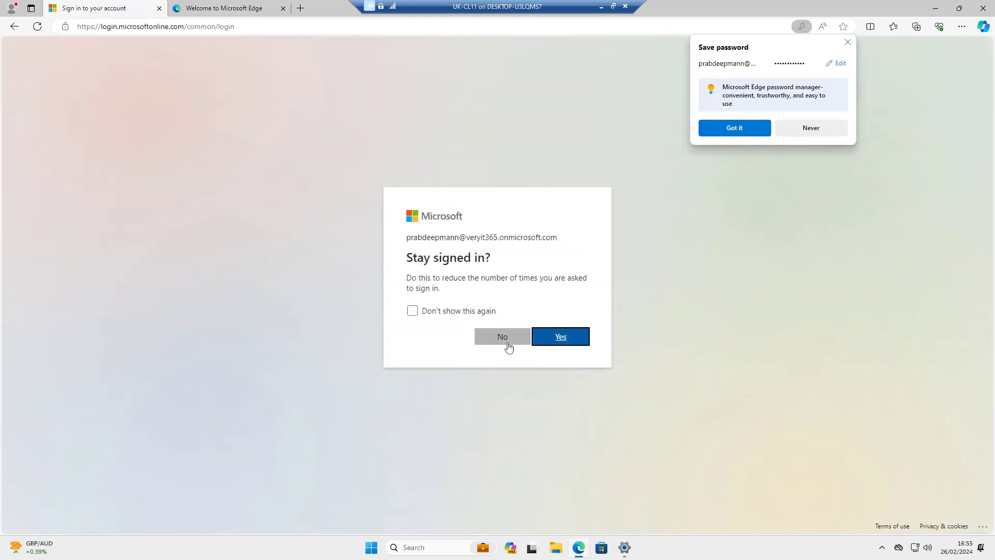
pyautogui.click(506, 343)
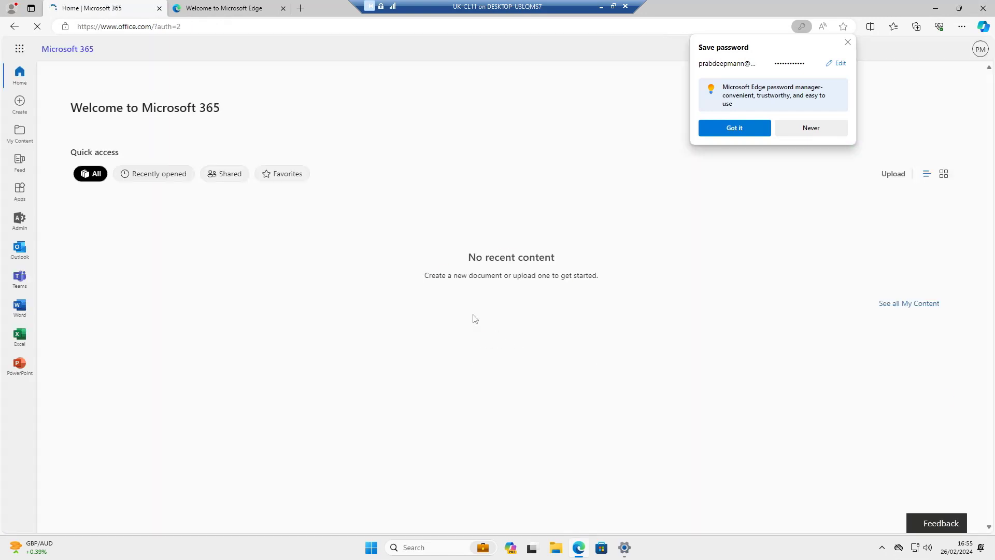
pyautogui.click(22, 225)
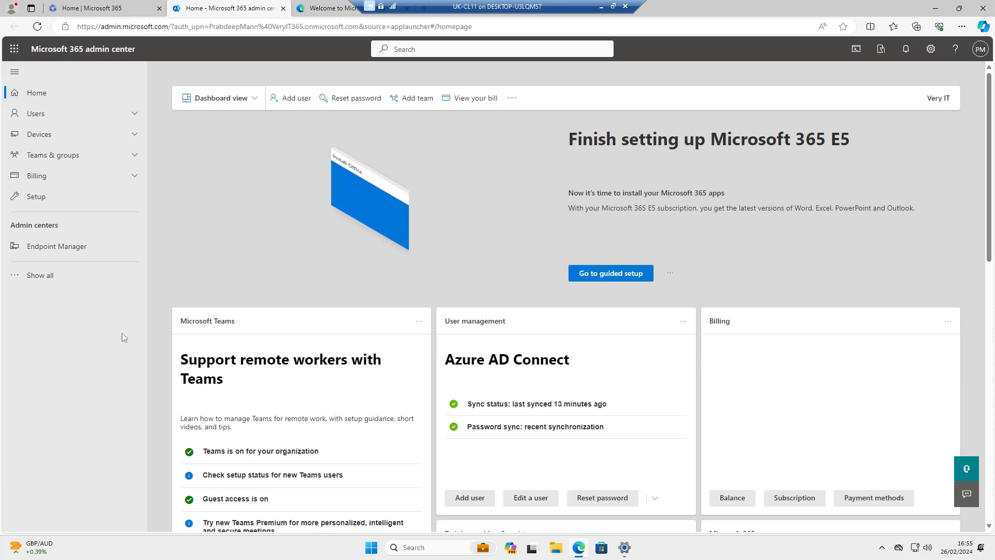
# Launch the Intune admin center from Show all > Endpoint Manager in the navigation.
pyautogui.click(65, 276)
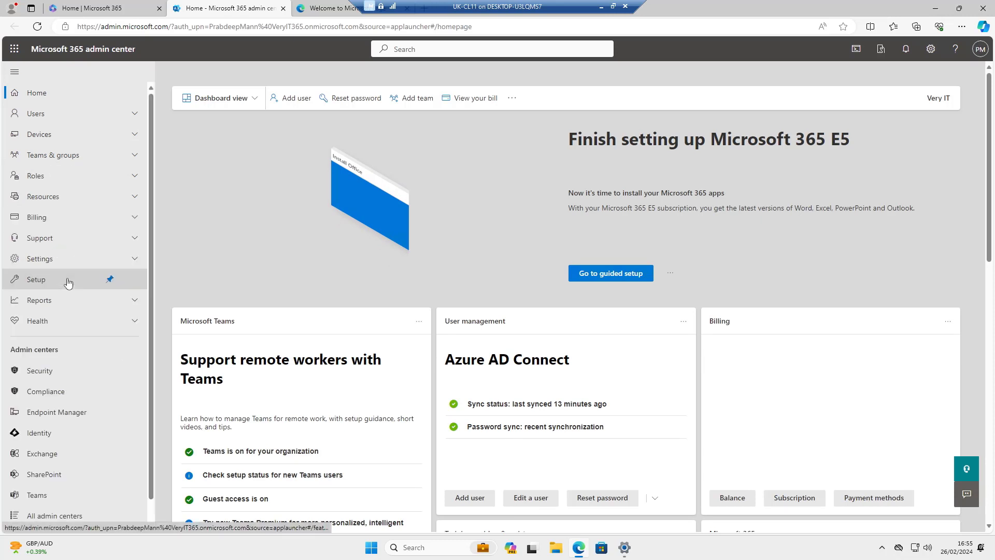
pyautogui.click(54, 414)
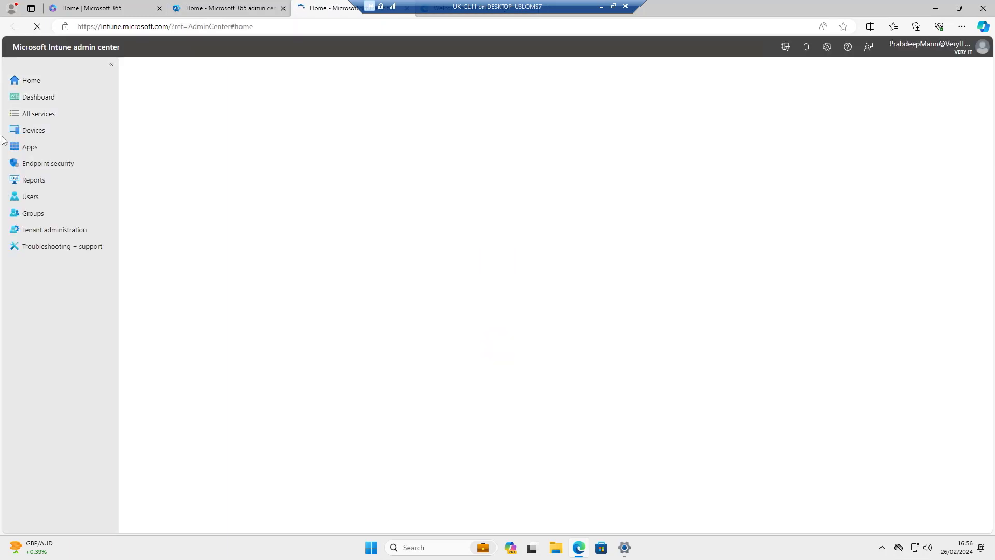
# Review Devices and Enrollment, then list Windows devices to confirm UK-CL11 is managed and Compliant.
pyautogui.click(48, 130)
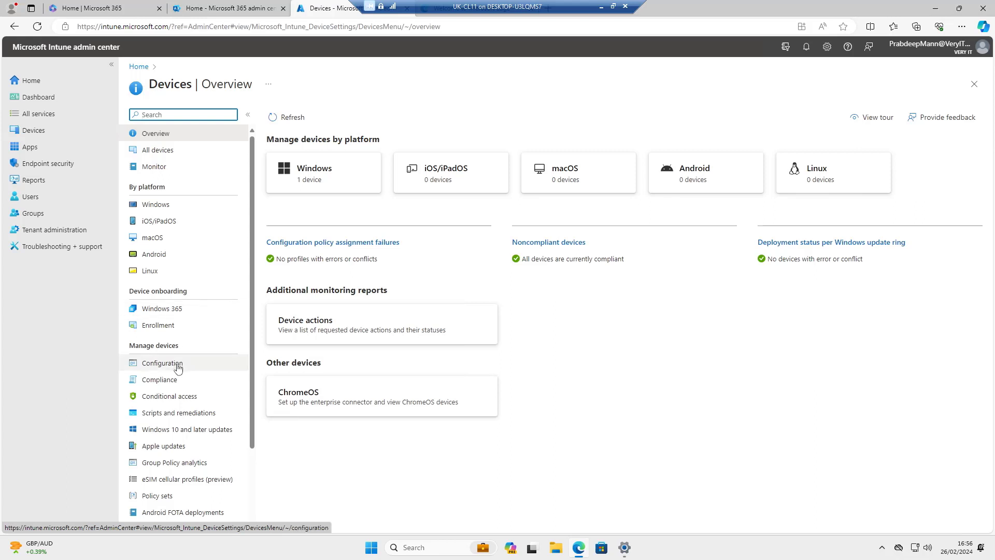
pyautogui.click(171, 328)
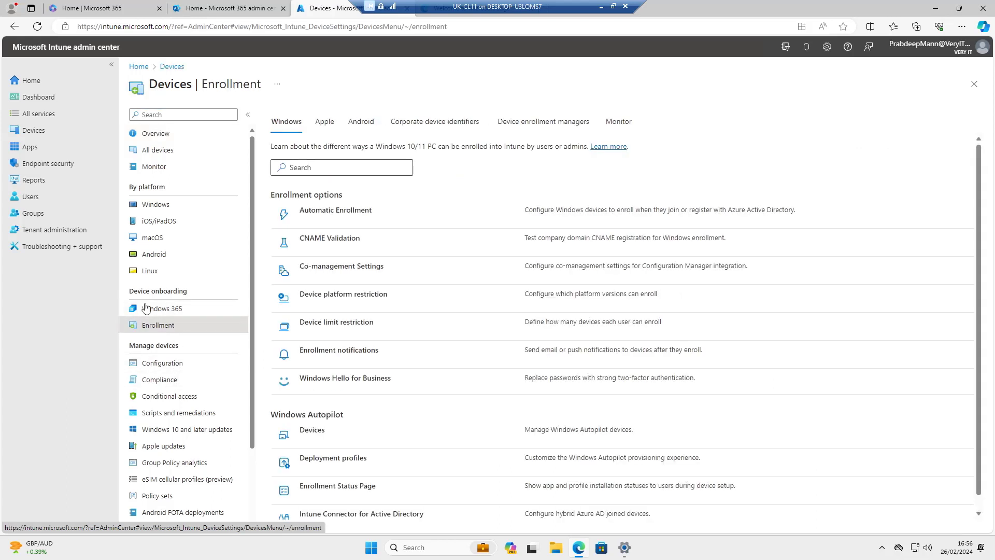
pyautogui.click(44, 130)
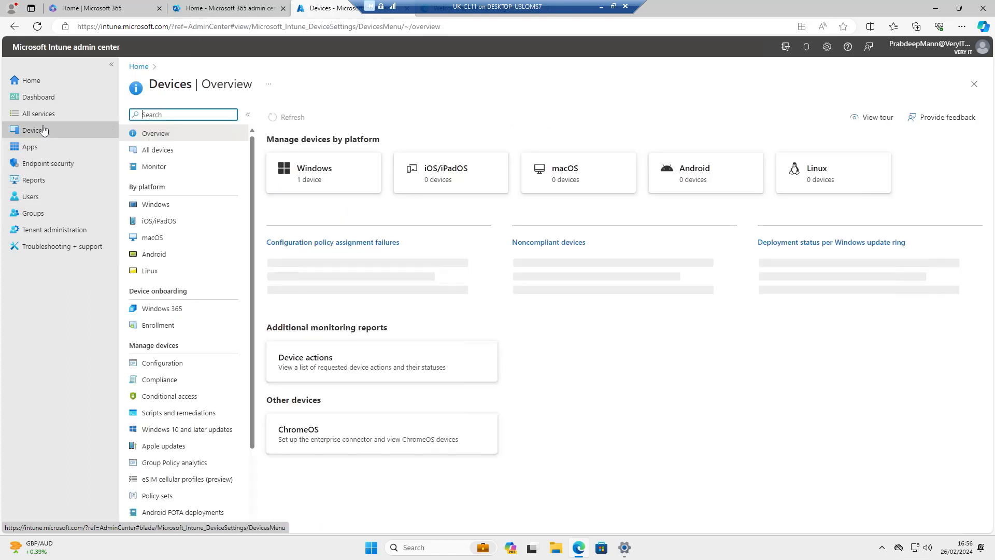
pyautogui.click(328, 182)
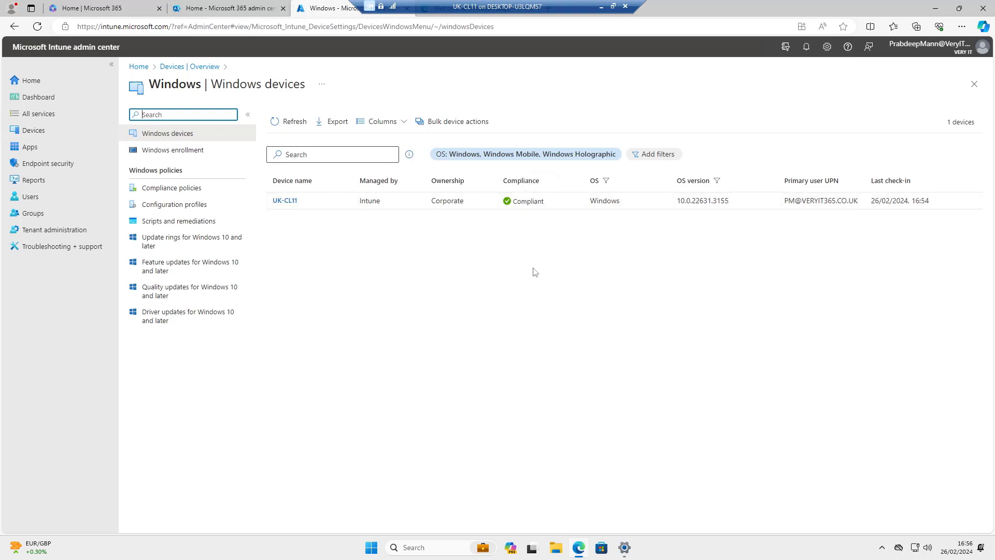
pyautogui.click(33, 131)
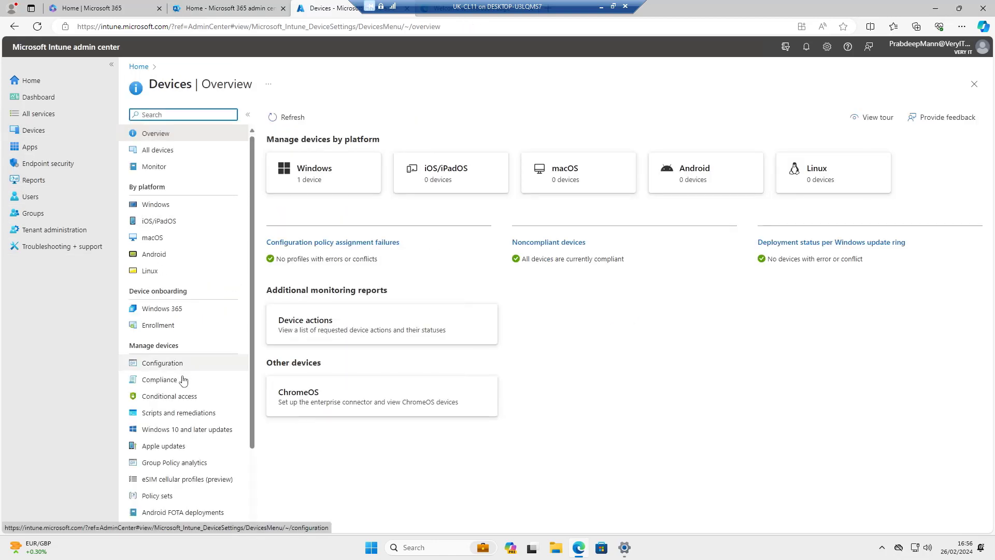
# Open AutoPilot Demo Profile's Assigned devices and select the Virtual Machine's serial number.
pyautogui.click(166, 327)
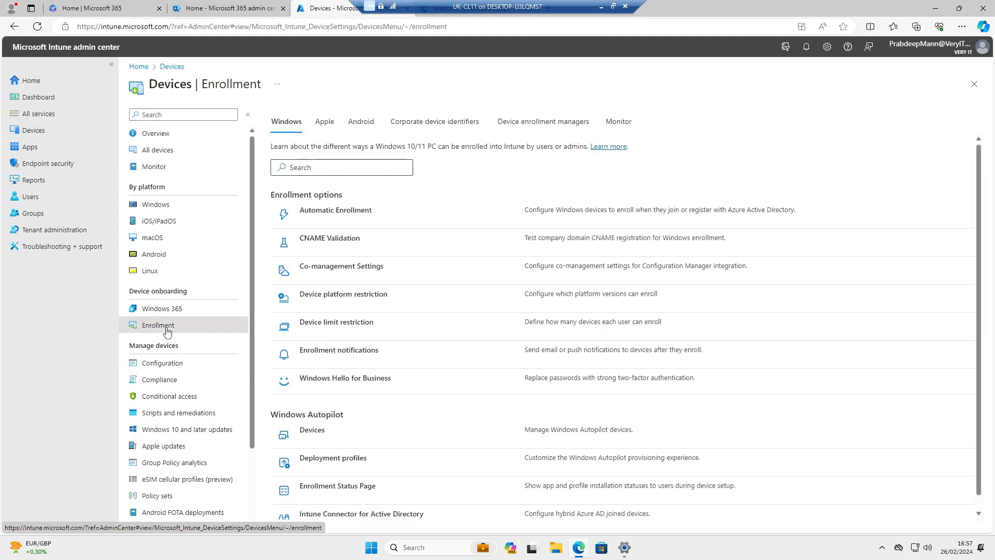
pyautogui.click(344, 461)
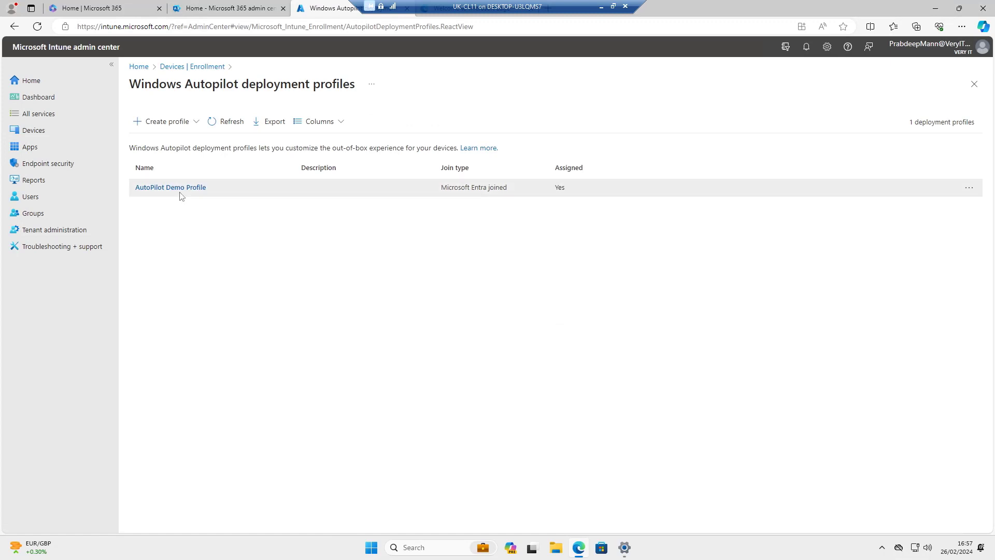
pyautogui.click(180, 194)
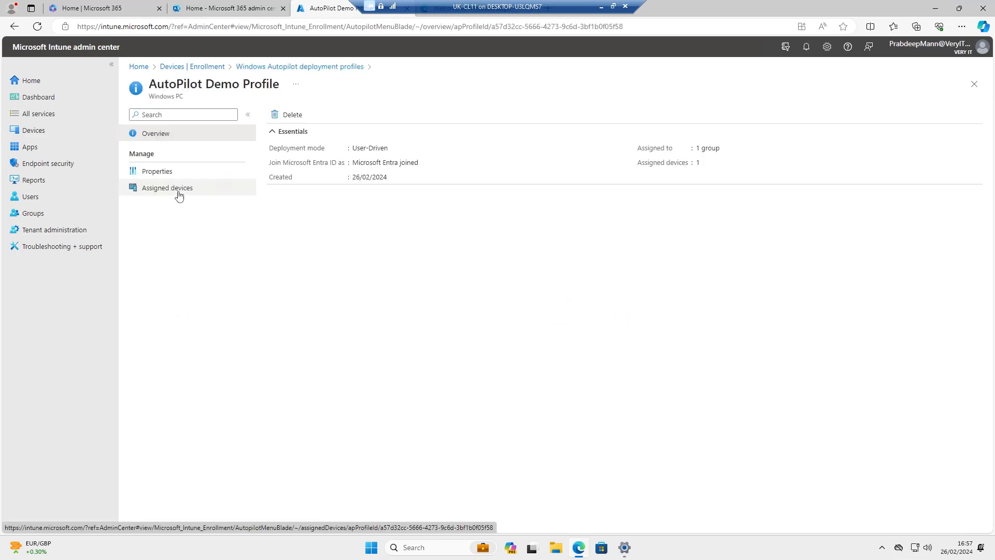
pyautogui.click(173, 192)
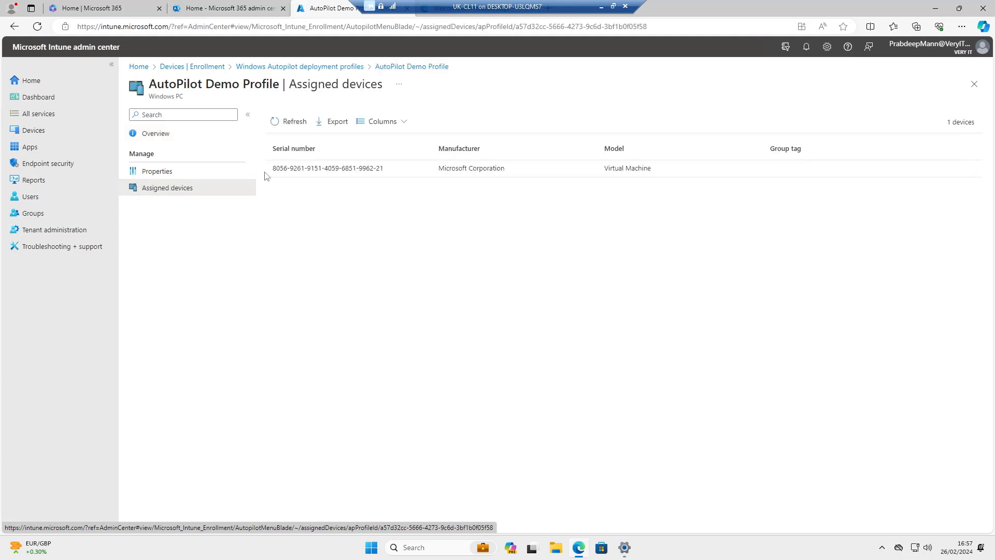
pyautogui.moveTo(272, 168); pyautogui.dragTo(391, 175)
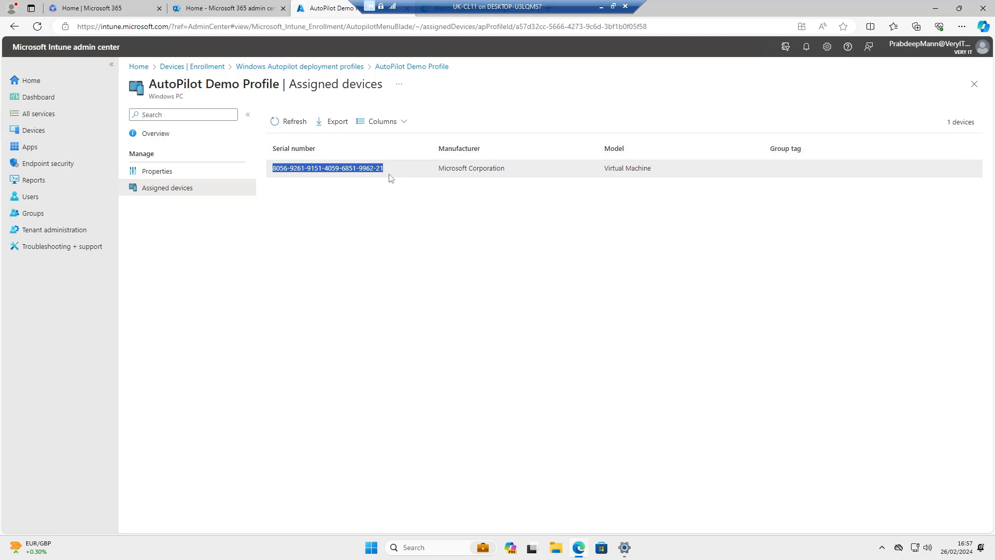
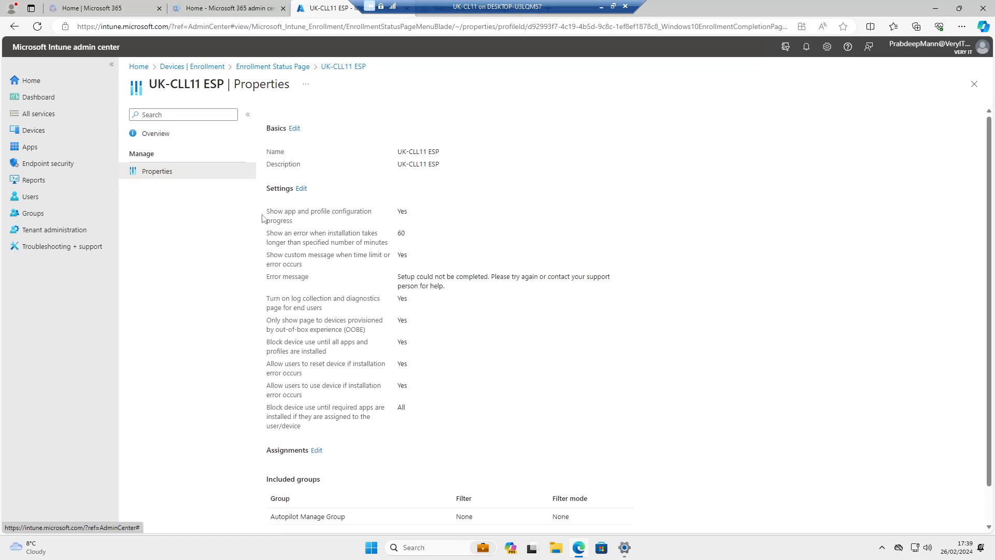
# Highlight the configuration progress setting in the UK-CLL11 ESP properties, then clear the highlight.
pyautogui.moveTo(266, 212); pyautogui.dragTo(272, 222)
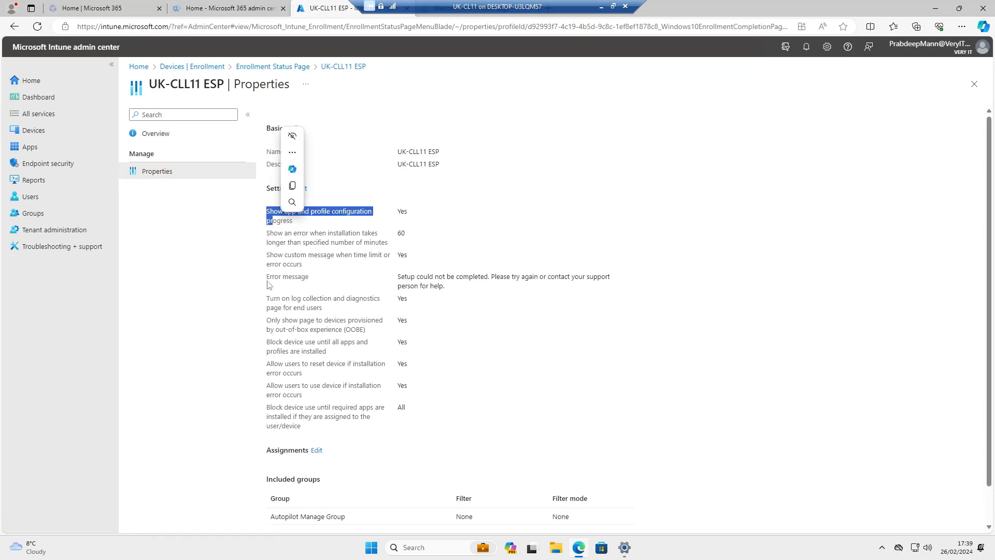
pyautogui.click(257, 402)
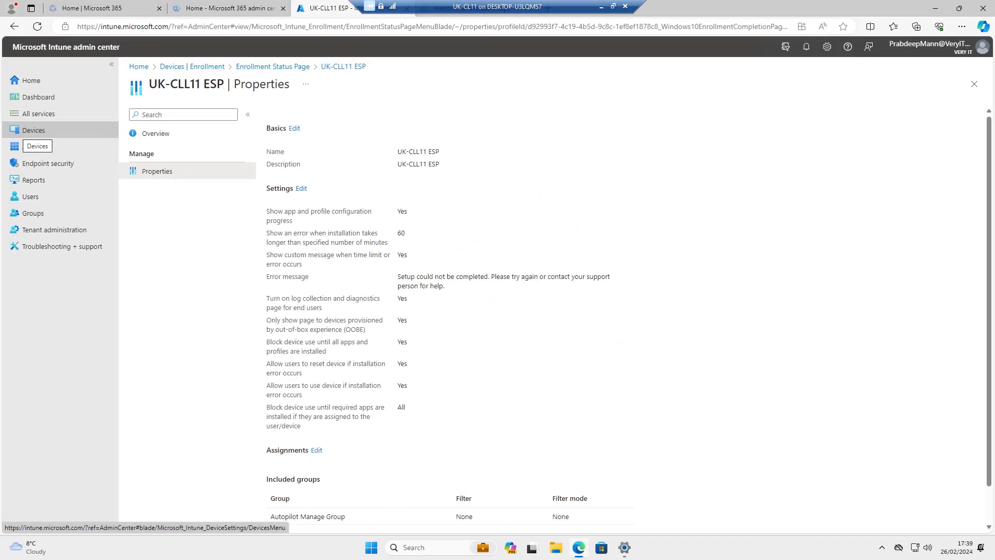
# Show UK-CL11's Ethernet network settings, then minimise the VM session to reach the host.
pyautogui.click(916, 549)
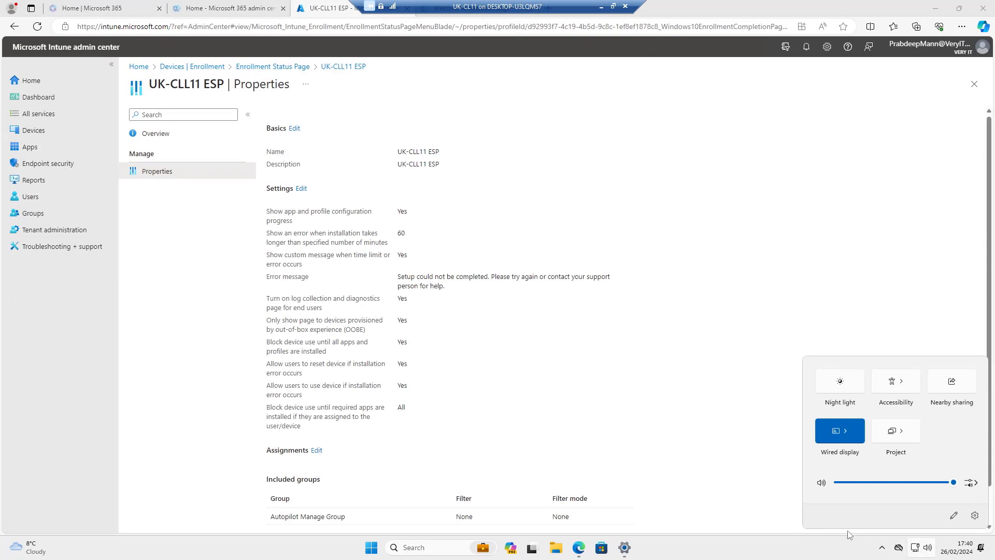
pyautogui.click(624, 549)
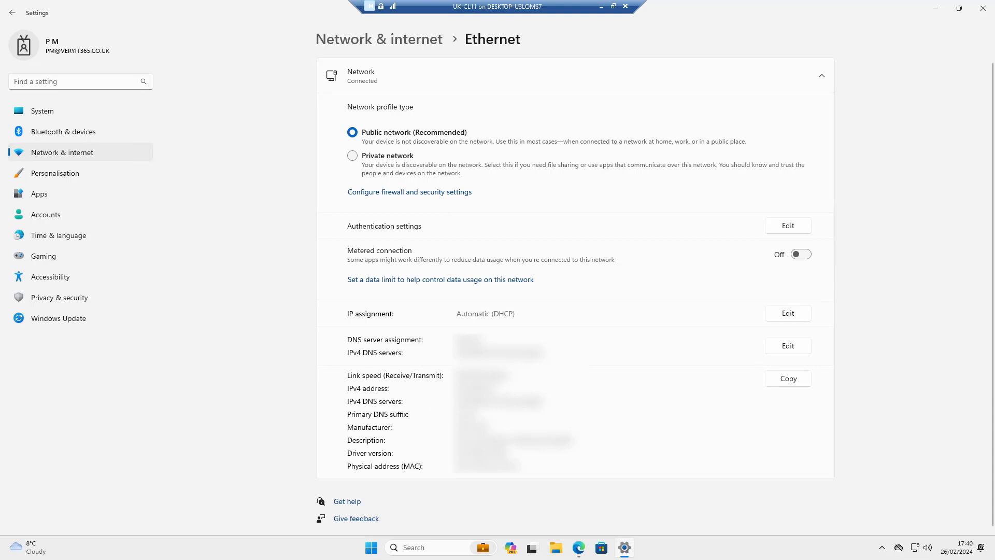
pyautogui.click(602, 7)
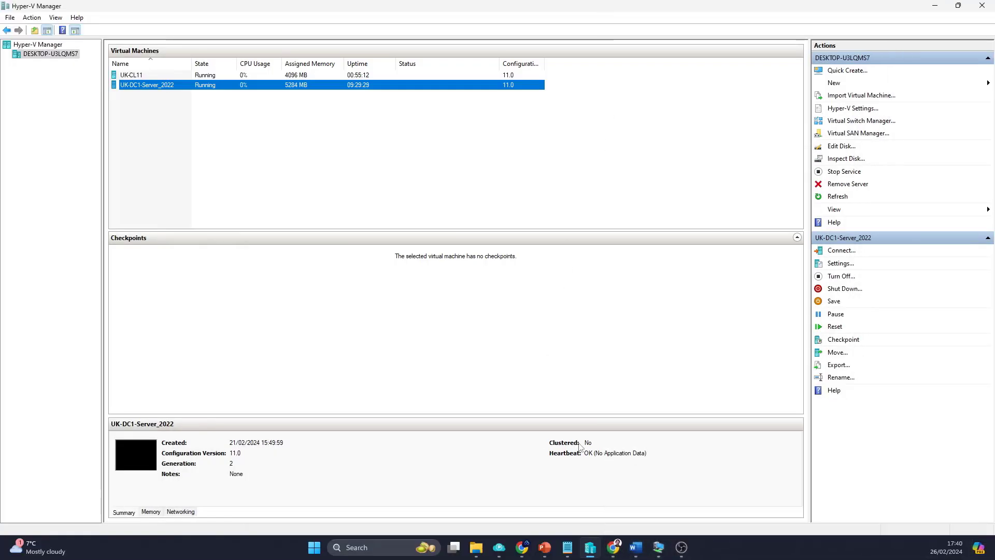
# Open Command Prompt in the UK-DC1-Server_2022 VM session.
pyautogui.moveTo(659, 546)
pyautogui.click(706, 487)
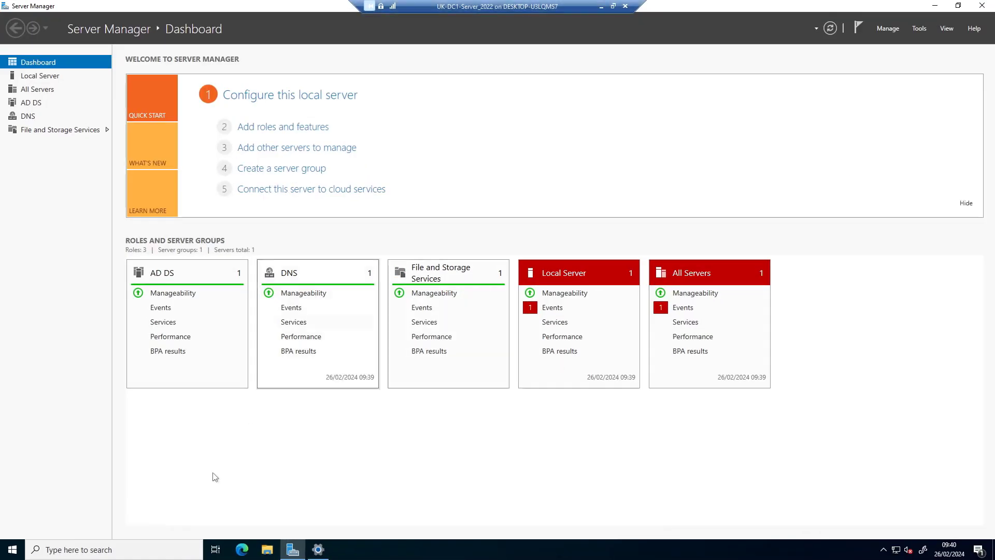
pyautogui.click(3, 552)
pyautogui.write('cmd')
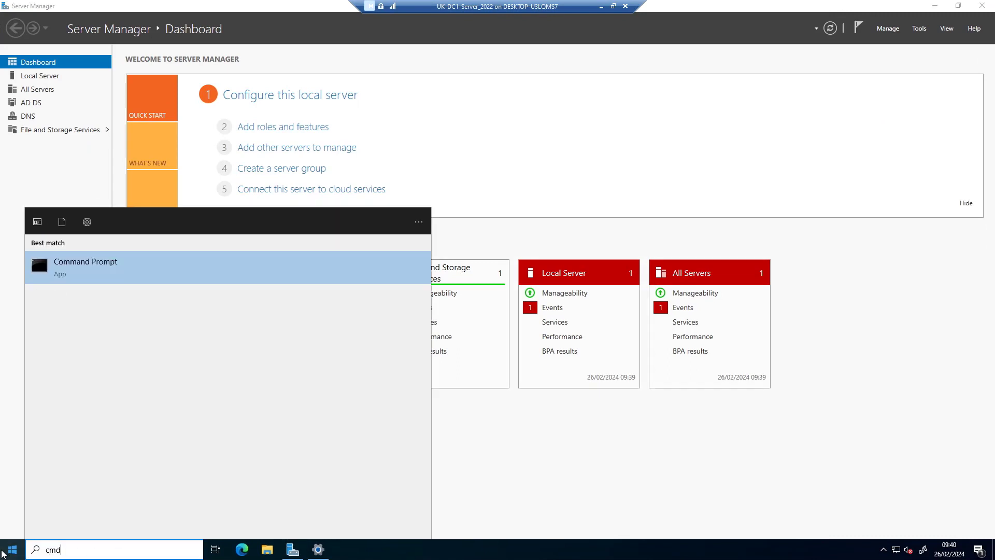
pyautogui.click(38, 249)
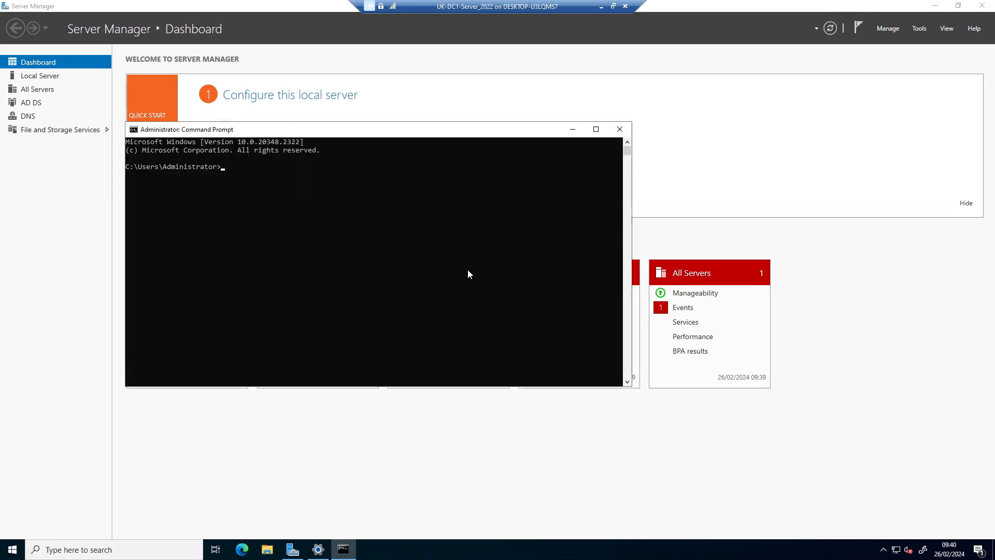
# Run ipconfig, highlight the server's IPv4 address, and minimise the session.
pyautogui.write('ipconfig')
pyautogui.press('Return')
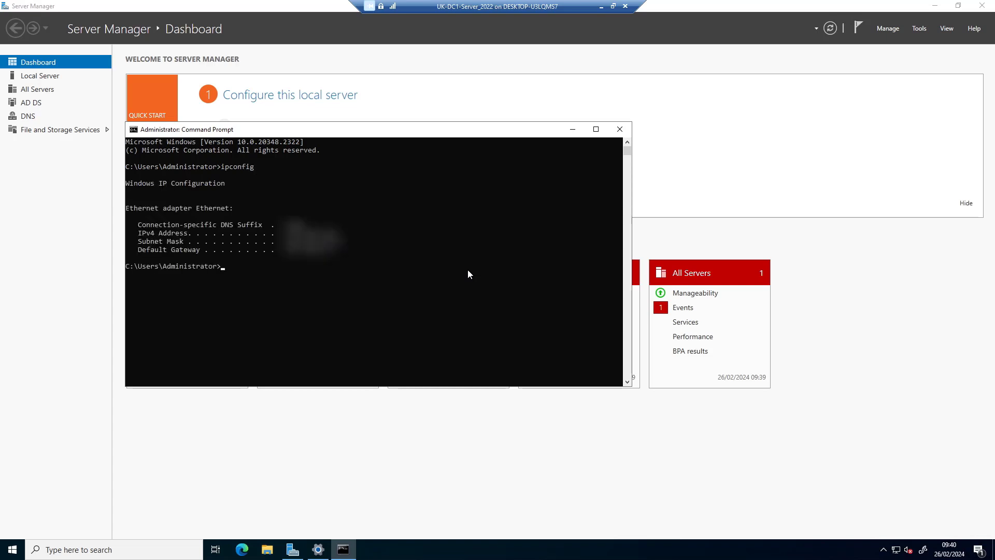
pyautogui.moveTo(289, 233); pyautogui.dragTo(340, 234)
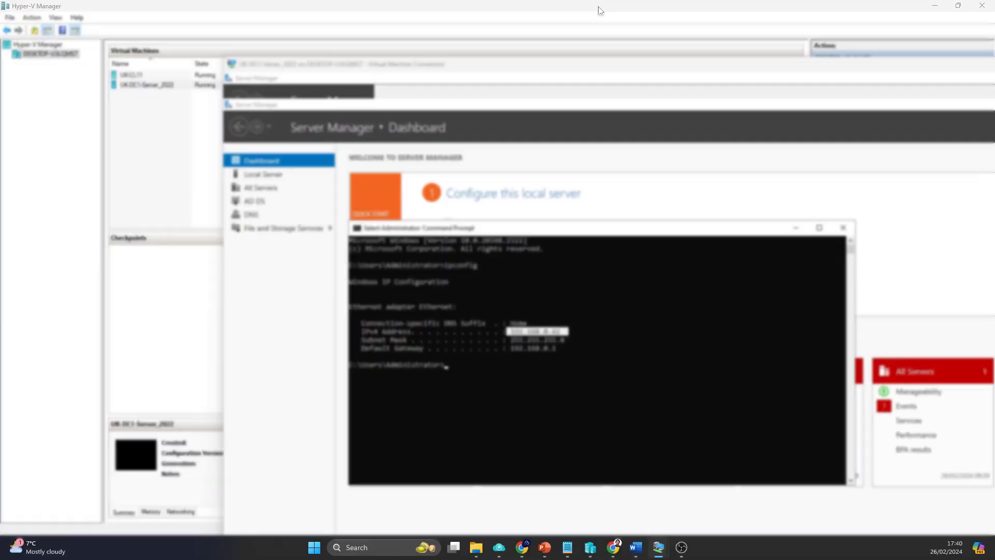
pyautogui.click(601, 6)
# Return to UK-CL11's Ethernet settings showing DNS 192.168.0.62, then minimise Settings.
pyautogui.moveTo(659, 547)
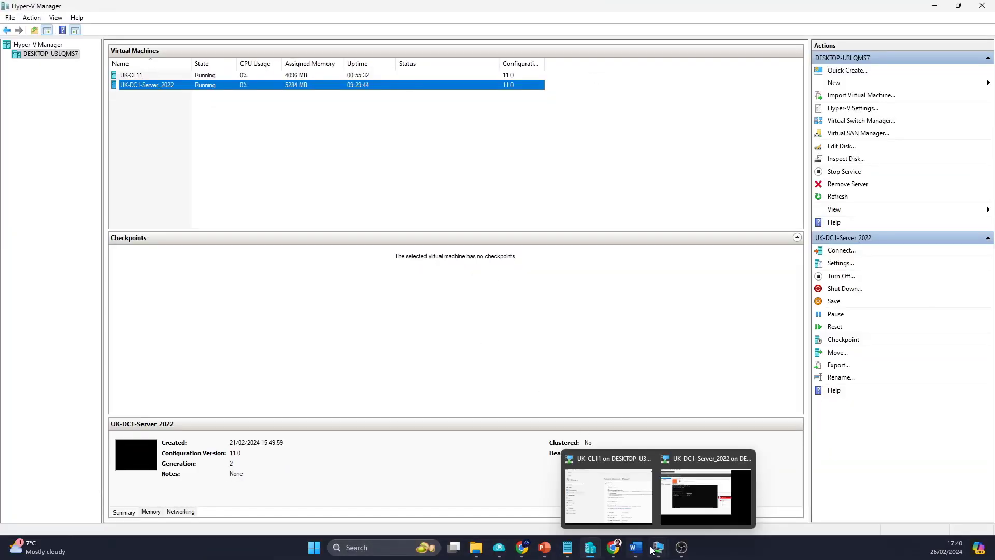
pyautogui.click(612, 489)
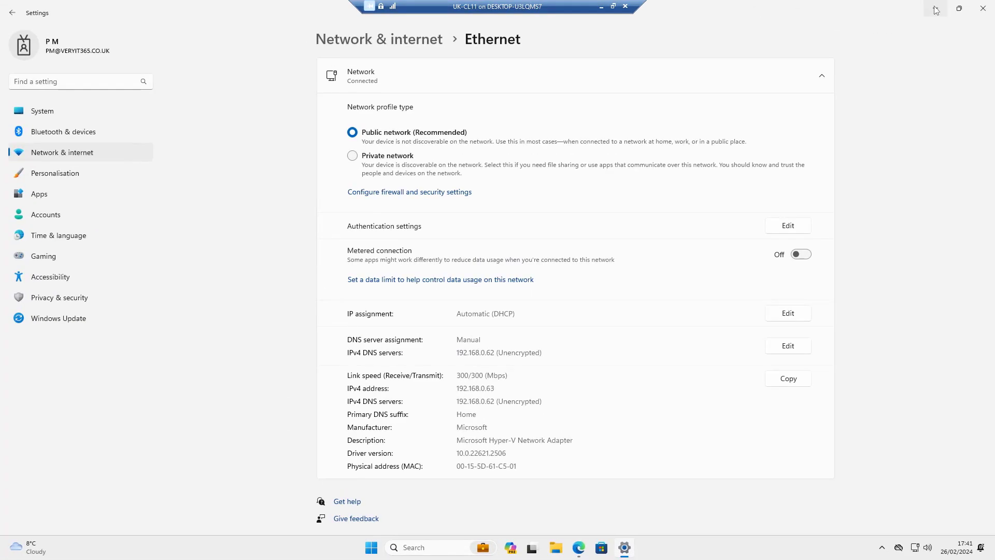
pyautogui.click(936, 10)
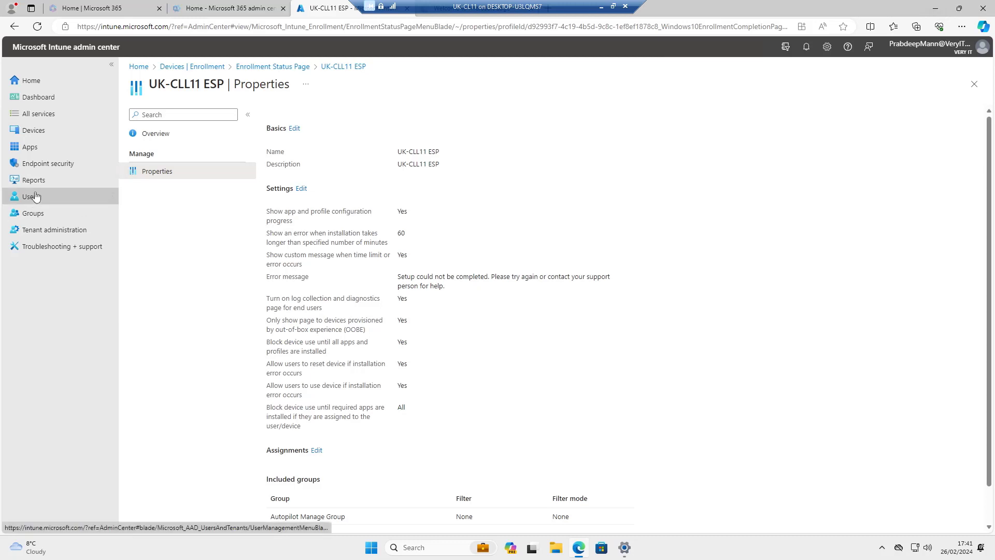
# Check the Windows Autopilot devices list shows the single device as assigned.
pyautogui.click(40, 130)
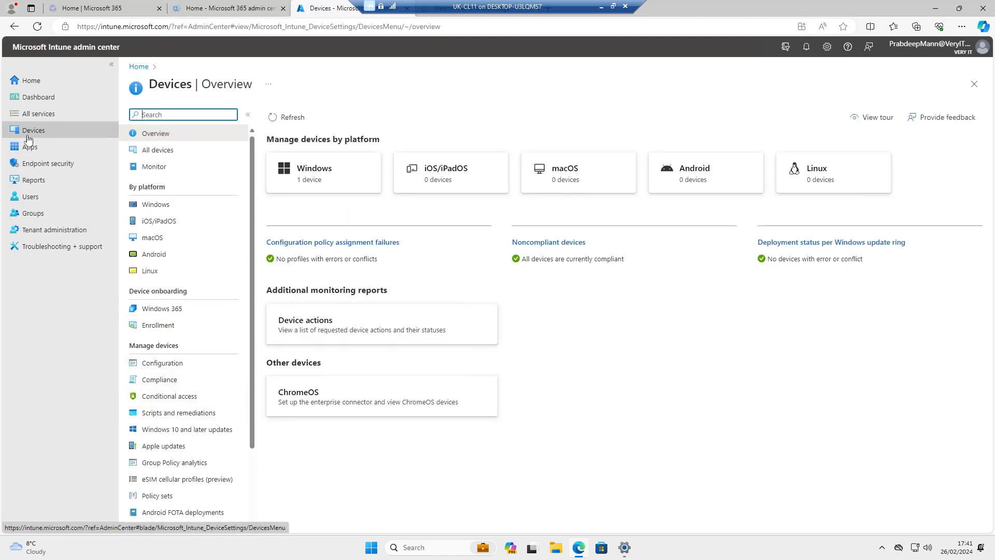
pyautogui.click(158, 325)
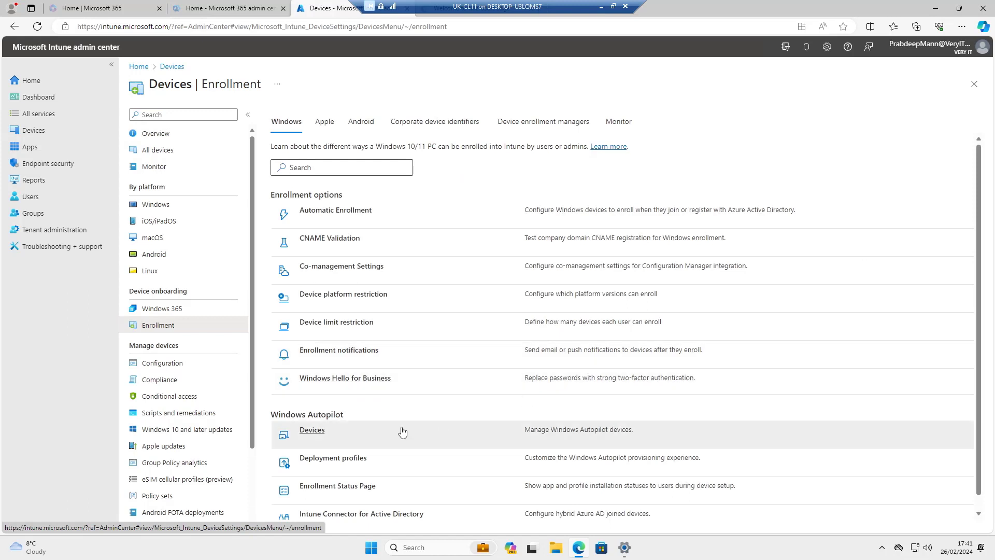
pyautogui.click(313, 431)
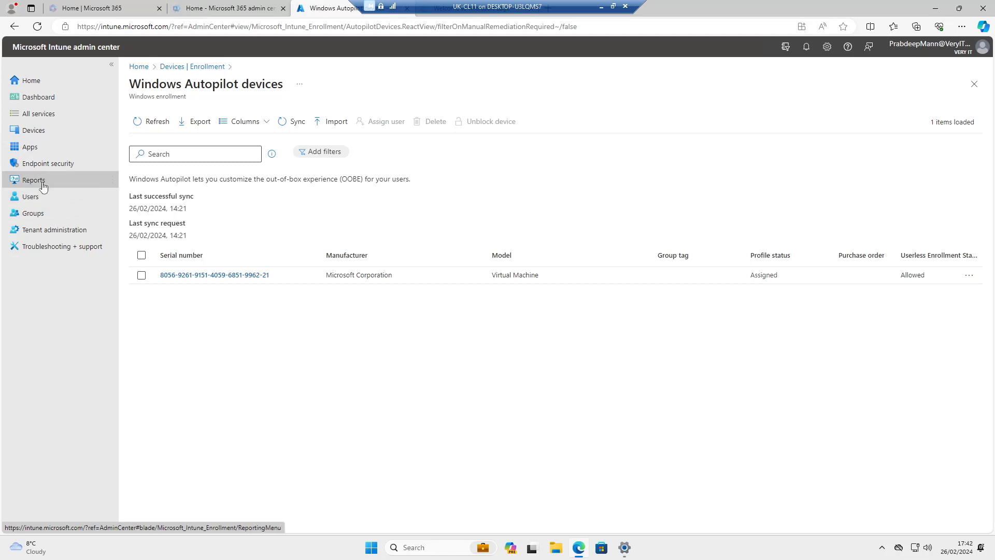
# Go to Devices > Enrollment > Windows Autopilot deployment profiles.
pyautogui.click(41, 137)
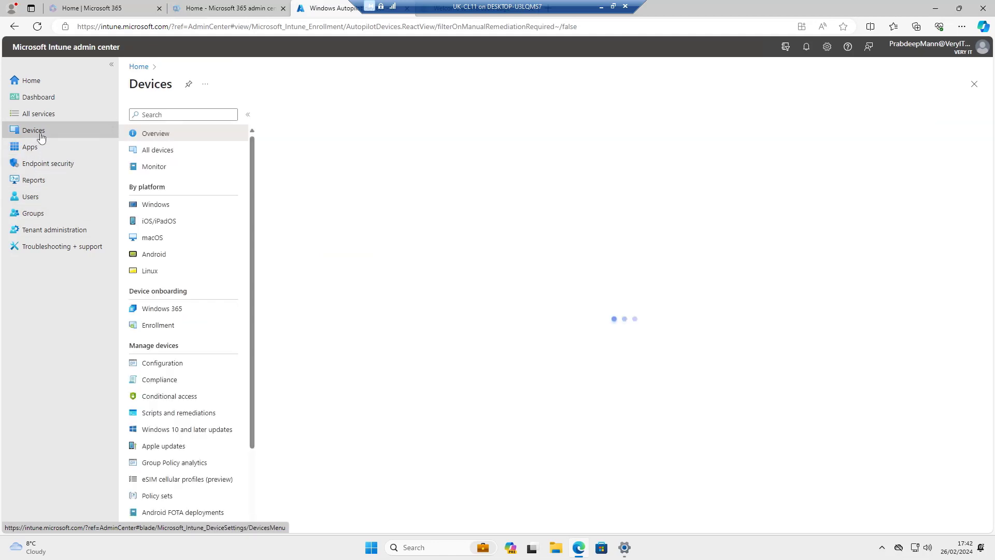
pyautogui.click(159, 325)
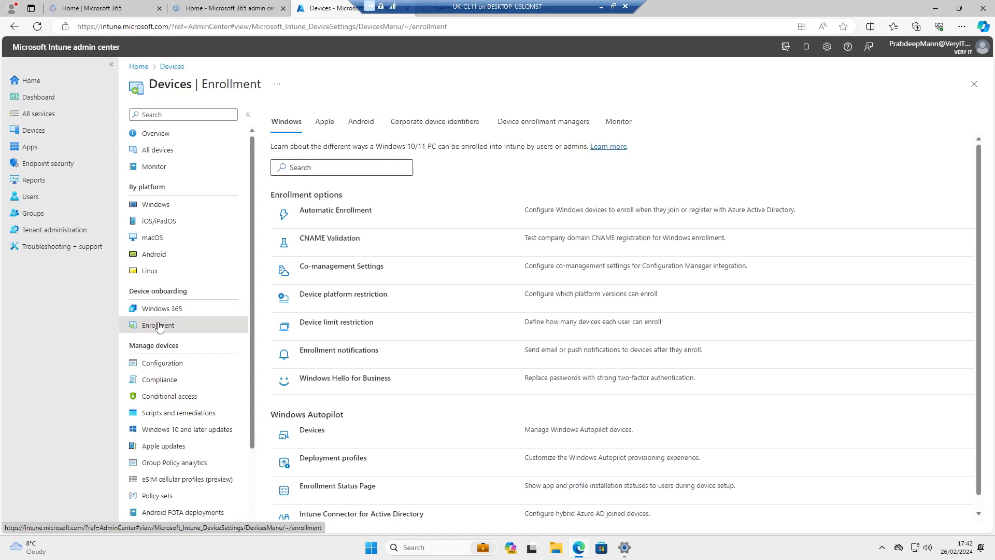
pyautogui.click(321, 460)
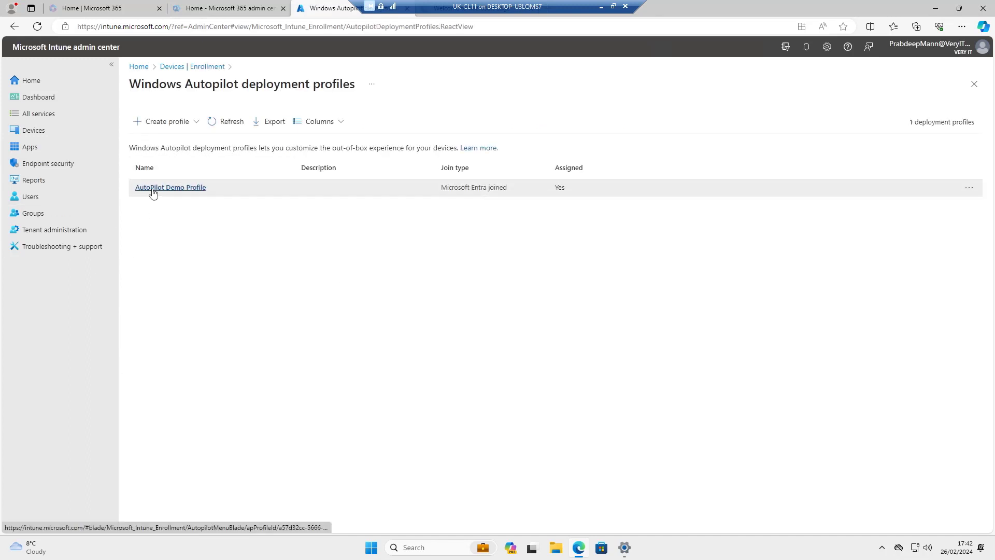
# Review AutoPilot Demo Profile's properties, highlighting its Autopilot Manage Group assignment, then go to All services.
pyautogui.click(153, 189)
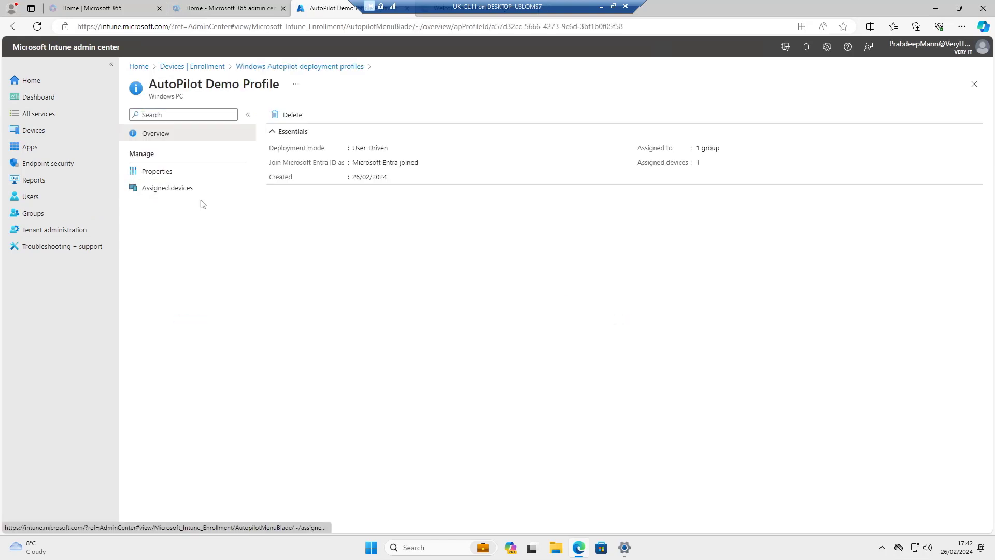
pyautogui.click(162, 175)
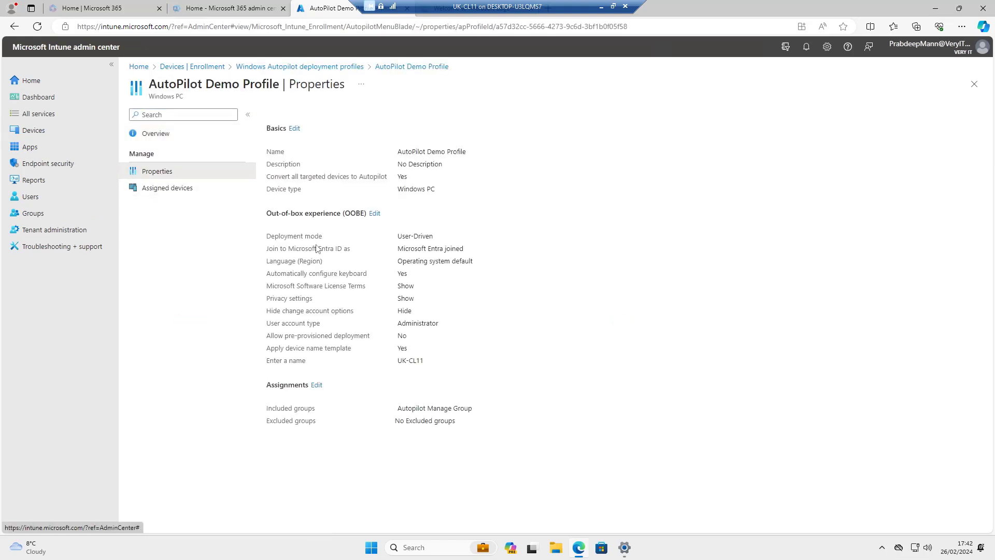
pyautogui.moveTo(267, 409); pyautogui.dragTo(460, 409)
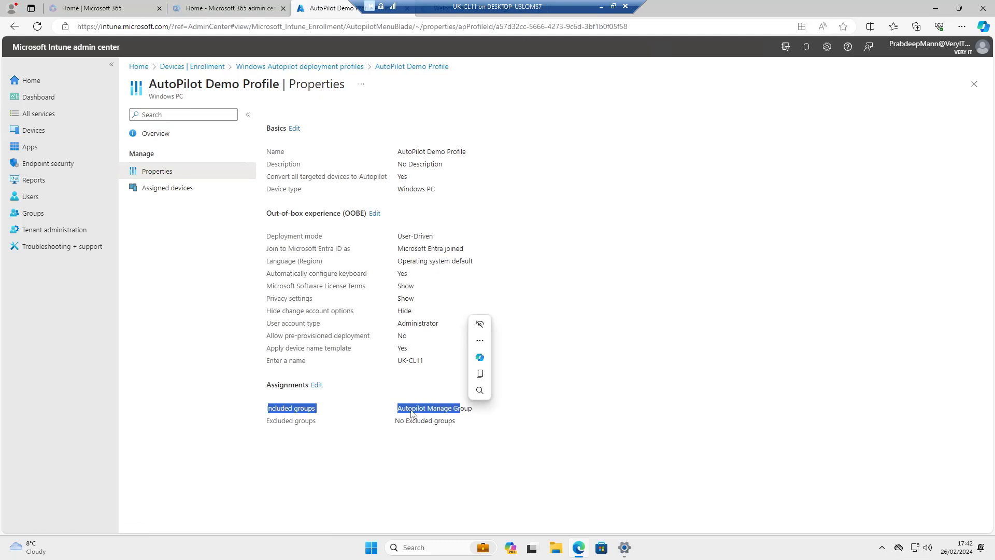
pyautogui.click(355, 422)
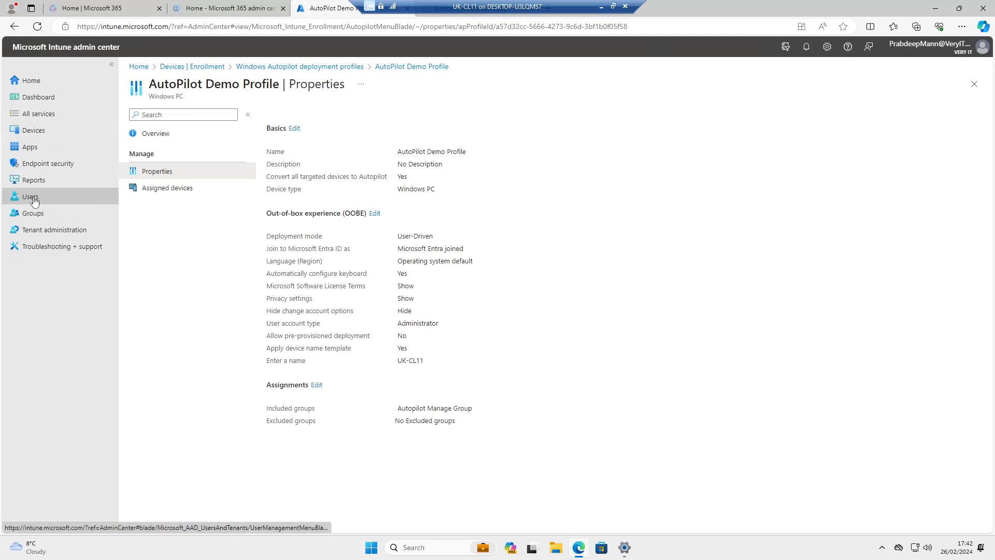
pyautogui.click(32, 114)
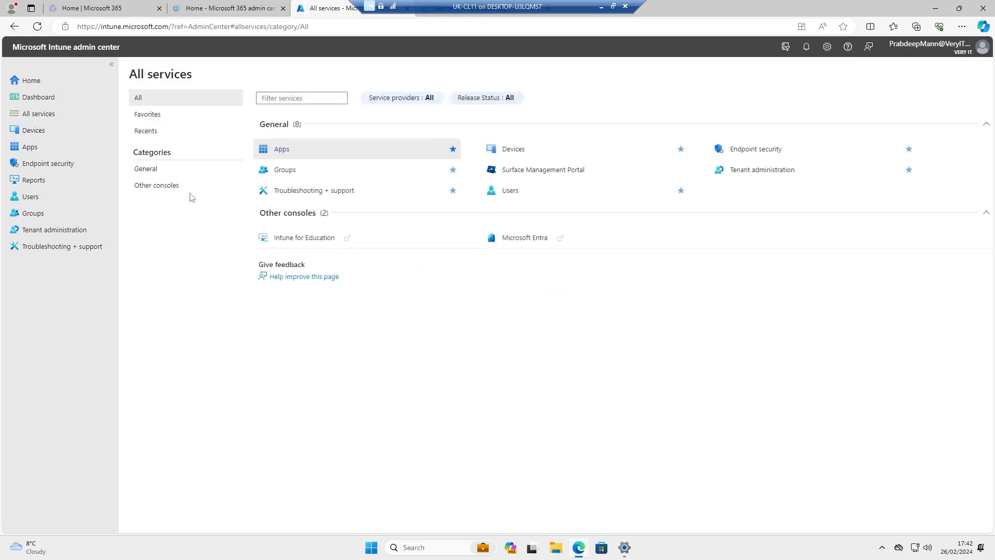
# Open UK-CL11's device properties from the Autopilot Manage Group's members.
pyautogui.click(76, 220)
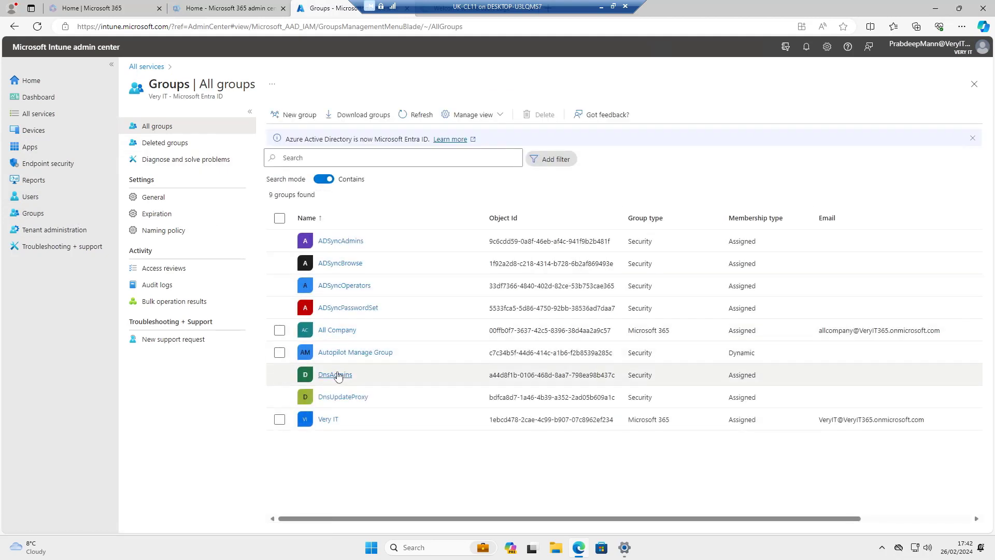
pyautogui.click(333, 354)
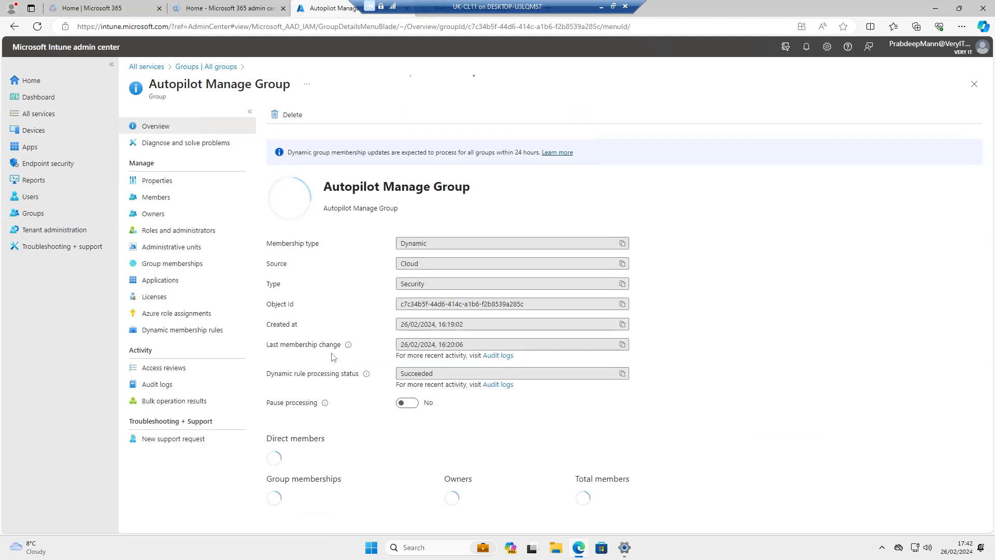
pyautogui.click(163, 203)
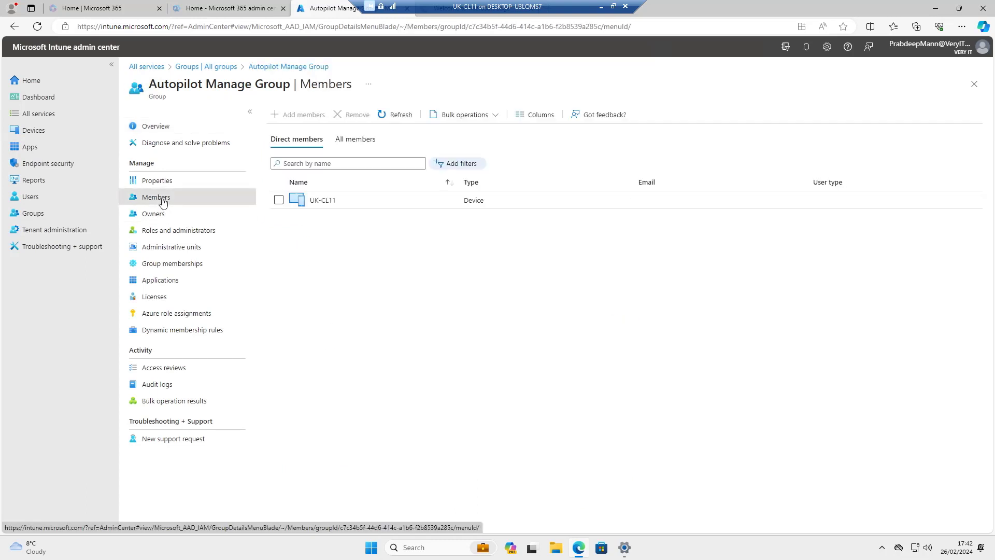
pyautogui.click(325, 201)
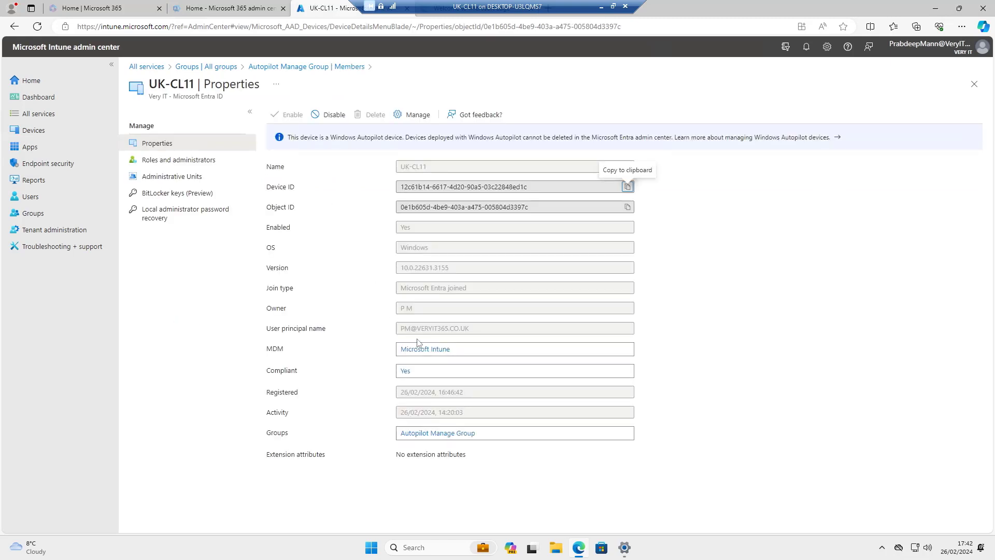
# Highlight that UK-CL11 is managed by Microsoft Intune, then switch to Microsoft 365 admin center.
pyautogui.moveTo(470, 354); pyautogui.dragTo(398, 354)
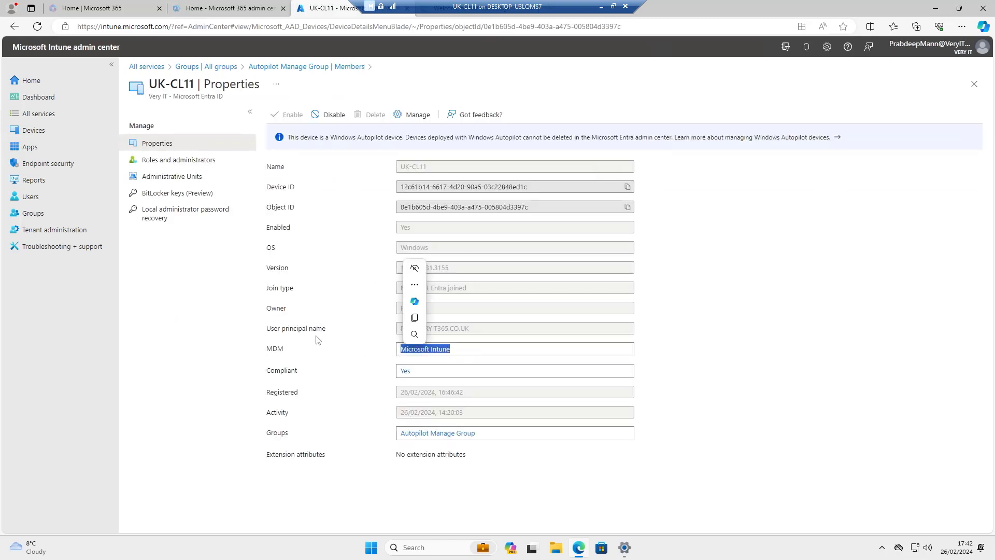
pyautogui.click(222, 317)
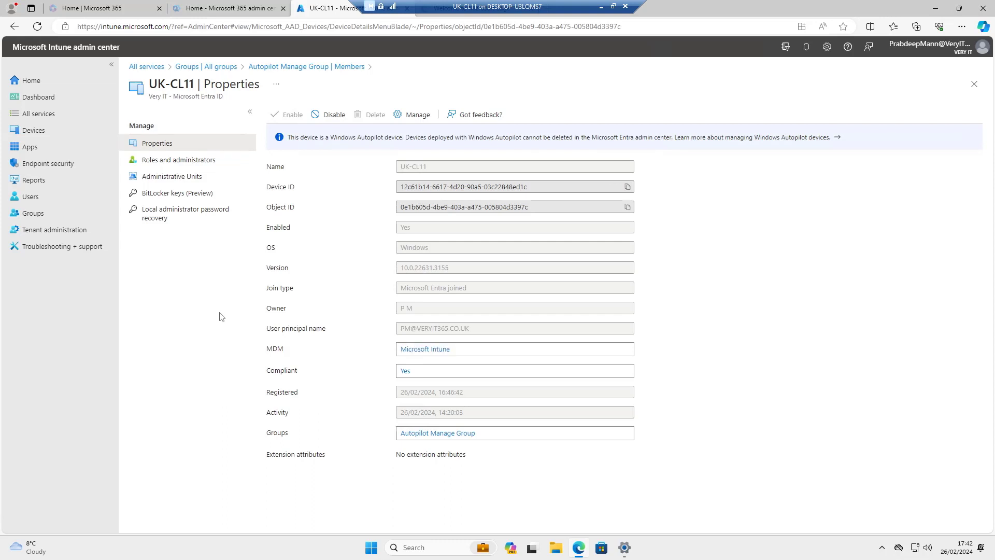
pyautogui.click(228, 14)
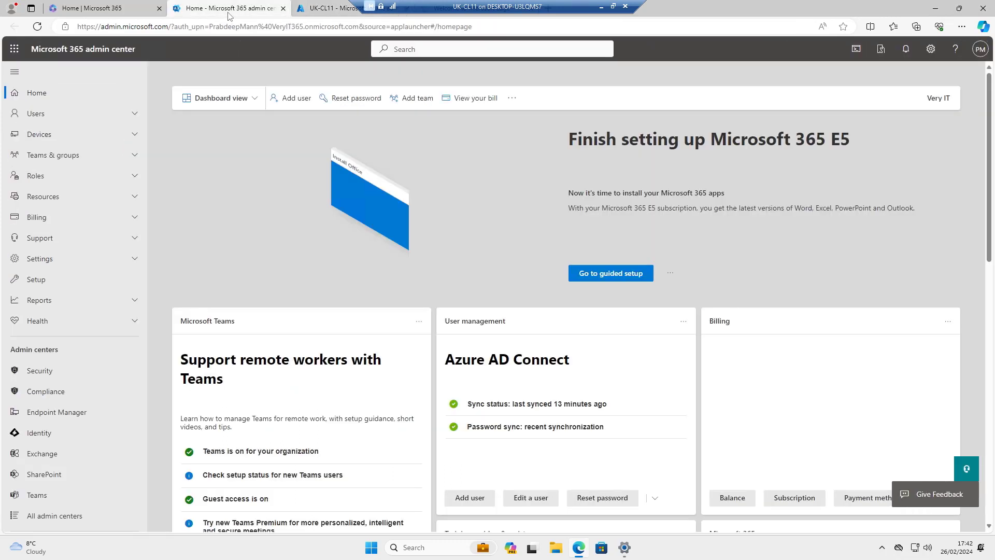
# Check the device user's licences: Microsoft 365 E5, Office 365 E5, Windows 10/11 Enterprise E3.
pyautogui.click(66, 119)
pyautogui.click(56, 134)
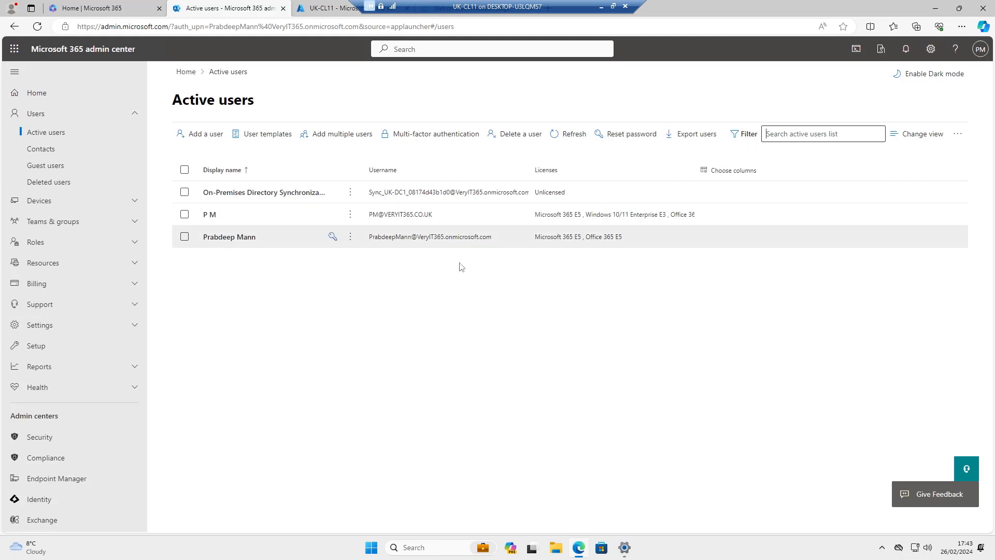
pyautogui.click(275, 215)
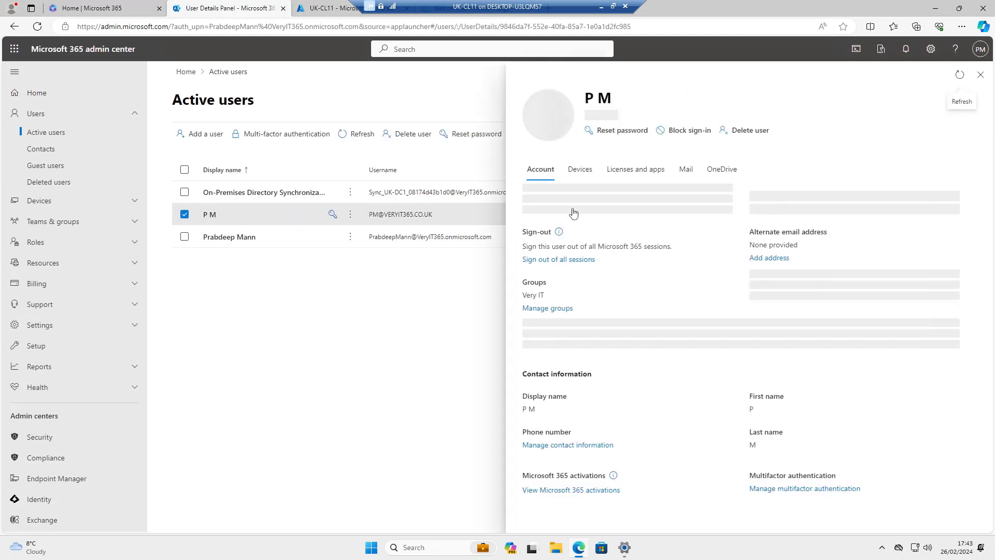
pyautogui.click(643, 179)
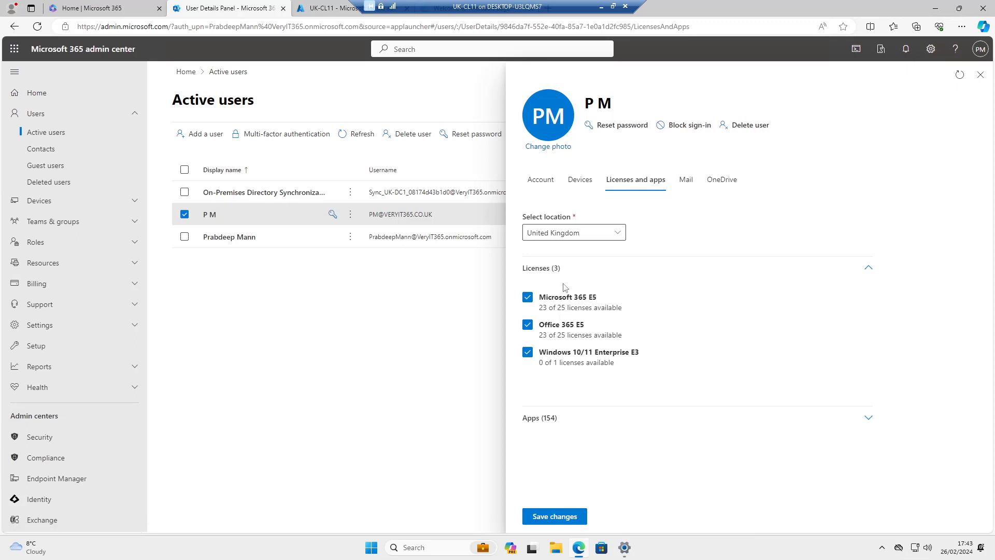
pyautogui.click(980, 75)
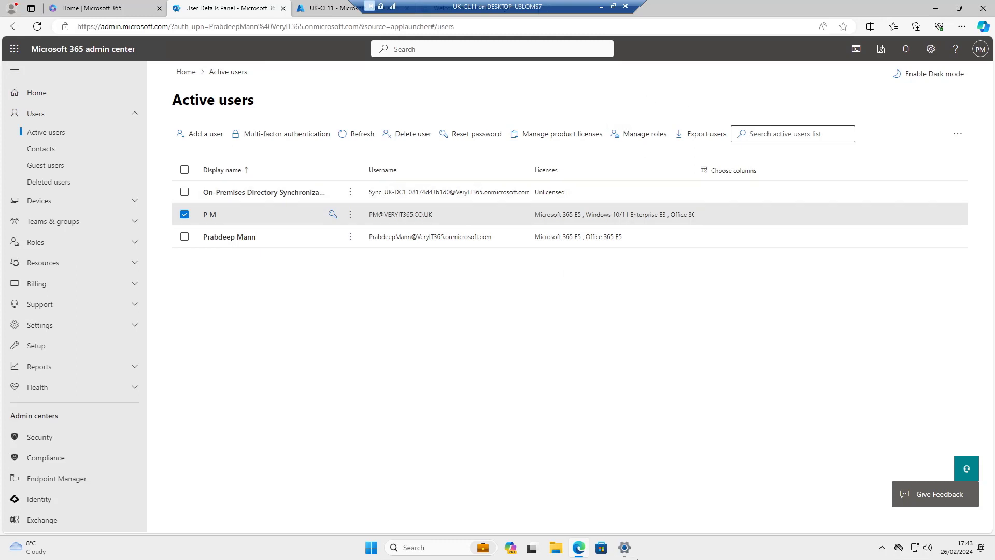
pyautogui.click(625, 548)
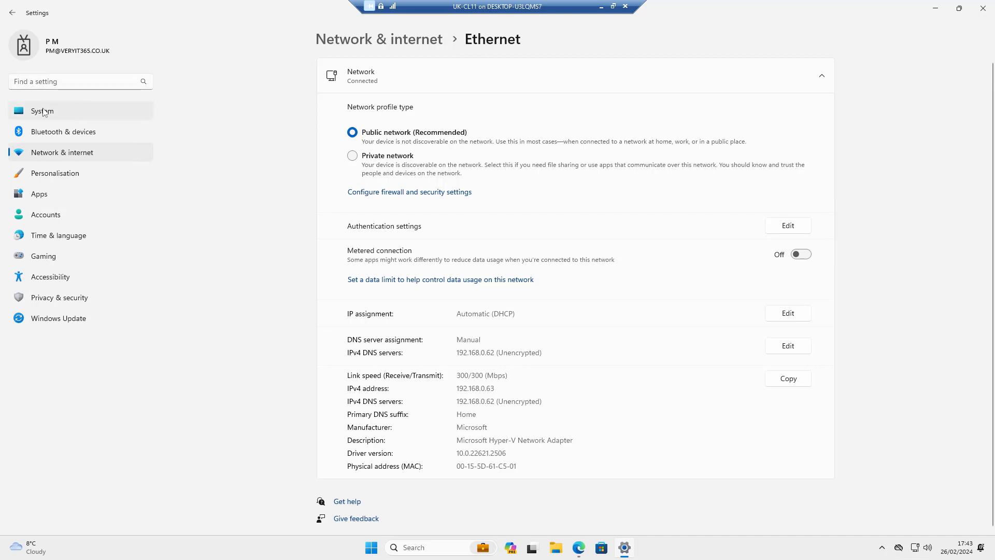
# Launch the Settings app on the UK-CL11 VM.
pyautogui.click(371, 549)
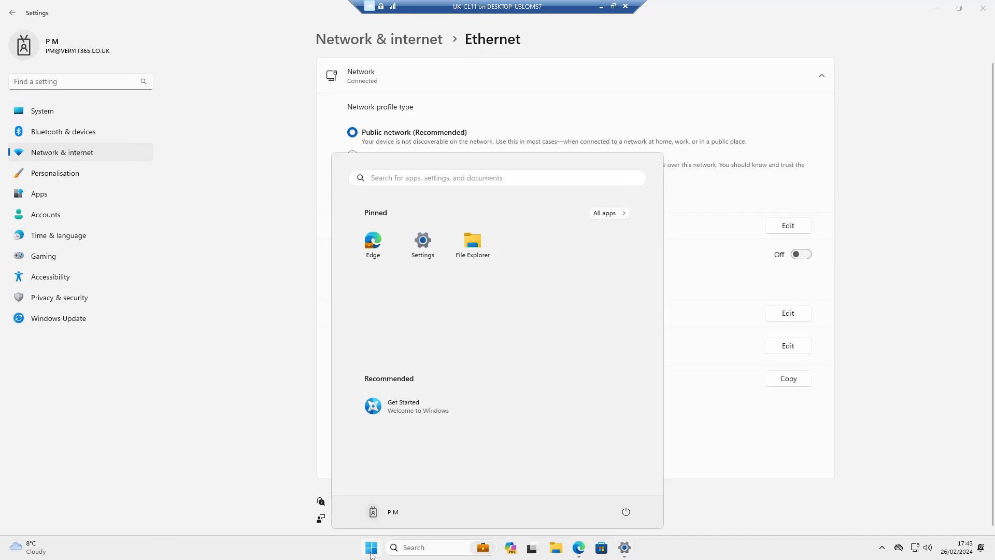
pyautogui.write('settings')
pyautogui.press('Return')
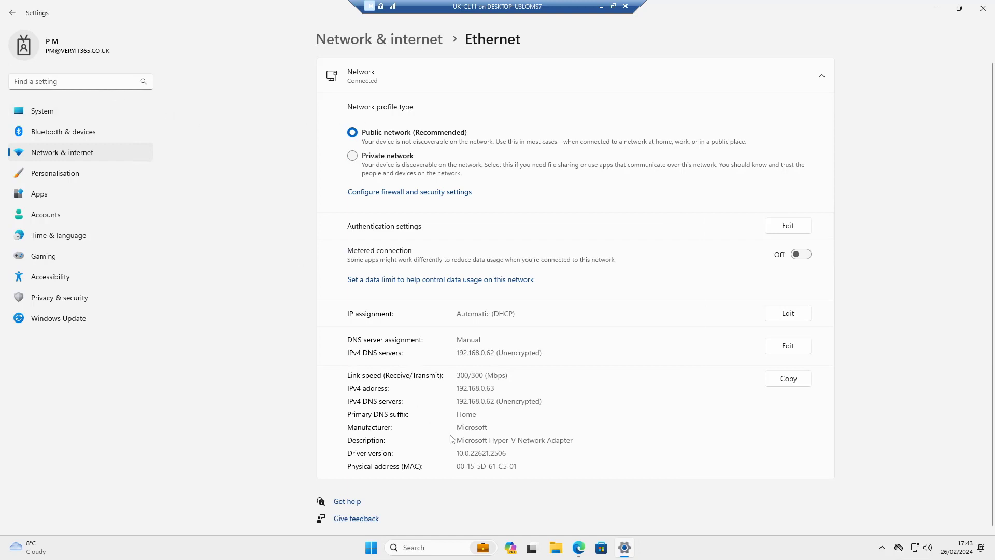
pyautogui.click(983, 8)
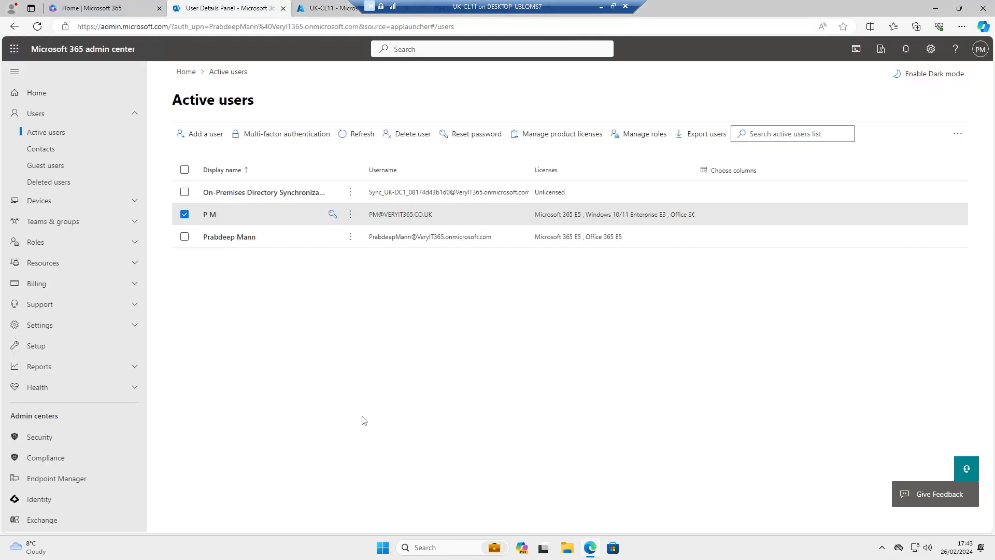
pyautogui.click(381, 548)
pyautogui.write('se')
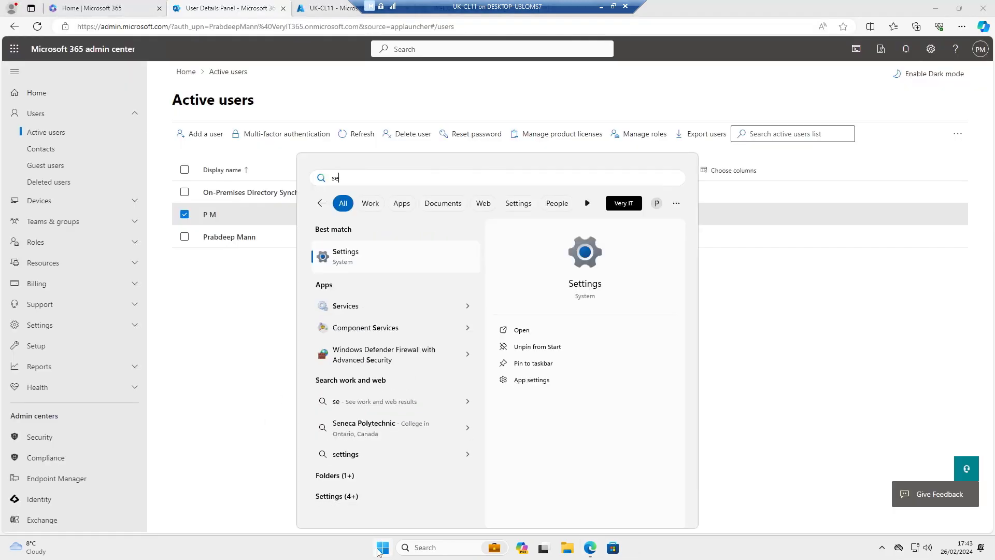
pyautogui.write('ttings')
pyautogui.press('Return')
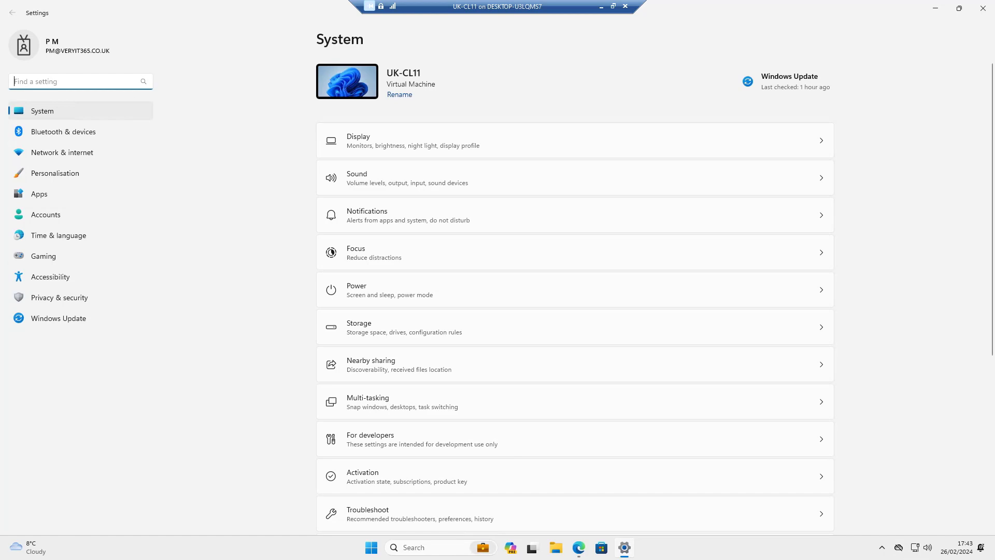
# Check the domain or workgroup properties on the About page.
pyautogui.write('abo')
pyautogui.scroll(-5, 326, 414)
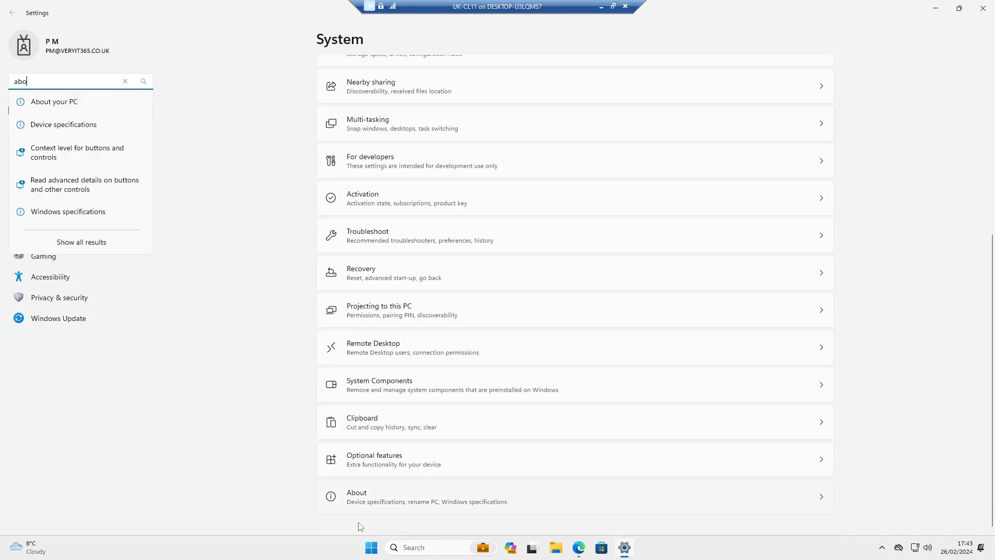
pyautogui.click(369, 497)
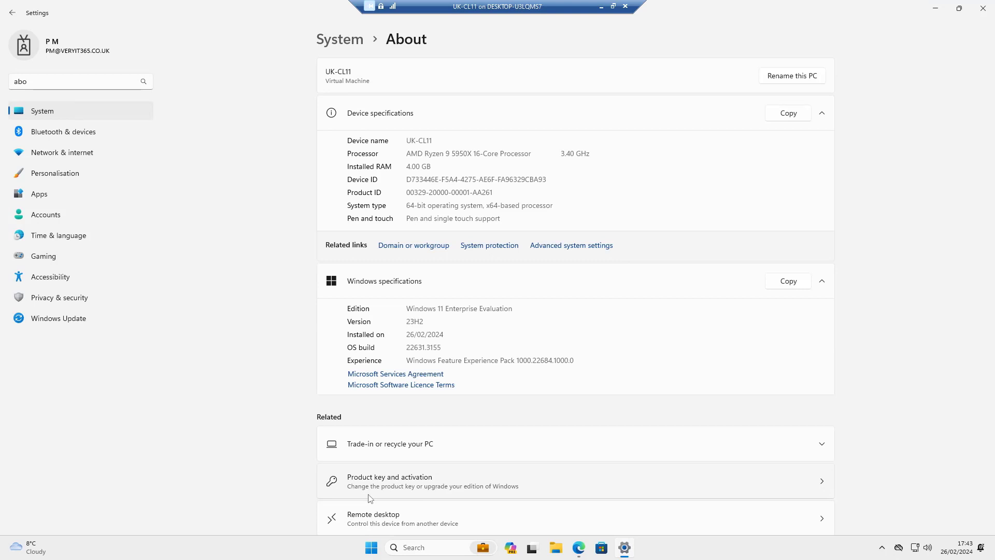
pyautogui.click(433, 249)
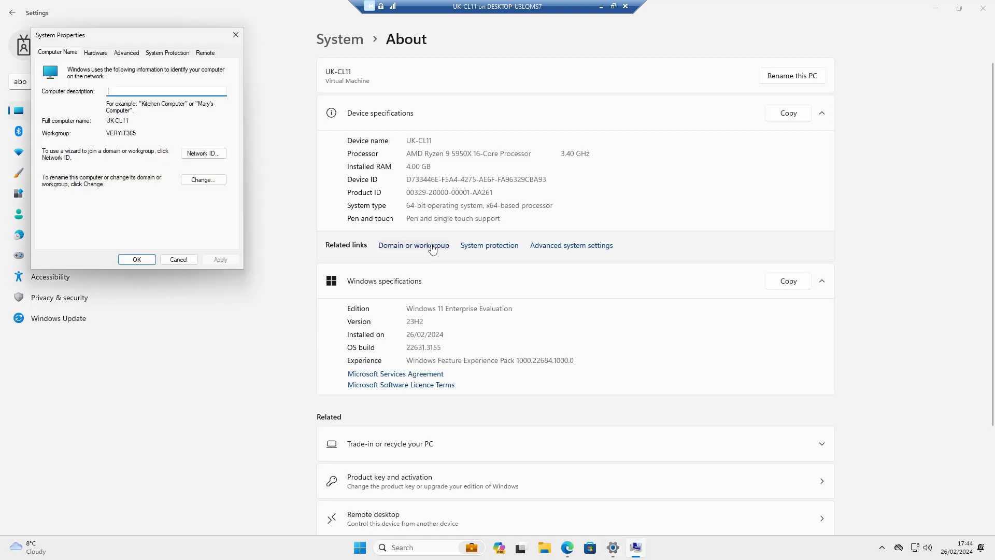
pyautogui.click(235, 31)
# Confirm the work account is connected on the Access work or school page.
pyautogui.click(97, 83)
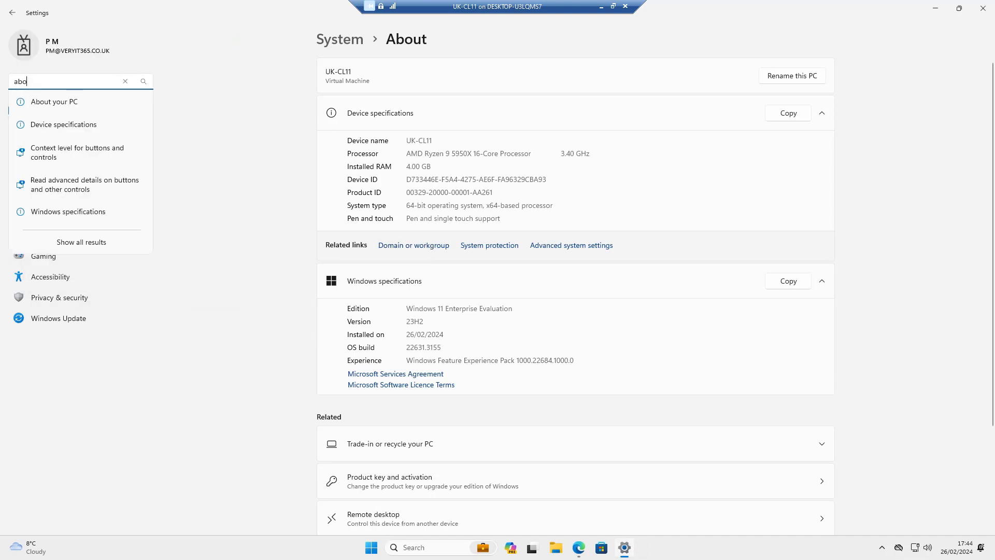
pyautogui.press('BackSpace')
pyautogui.write('work')
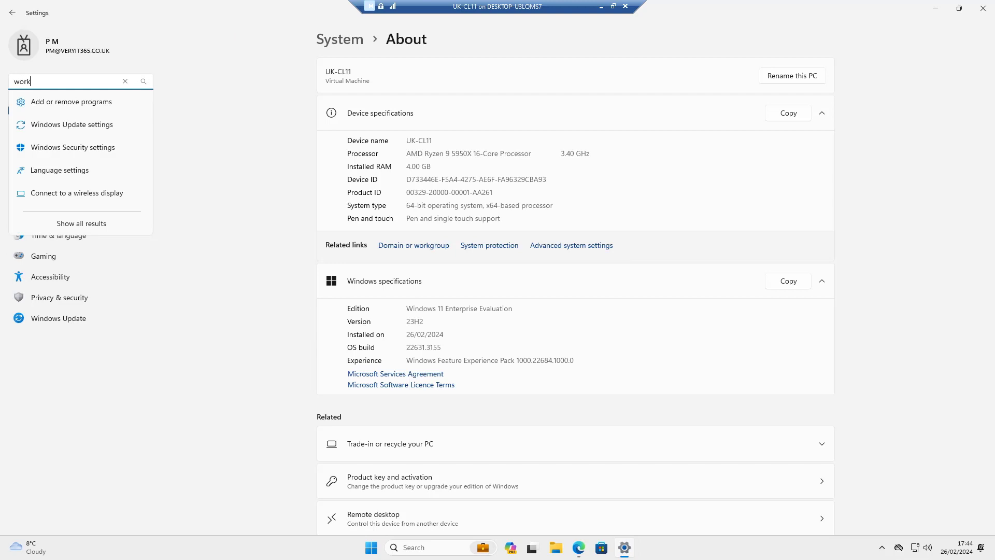
pyautogui.press('Return')
pyautogui.click(376, 118)
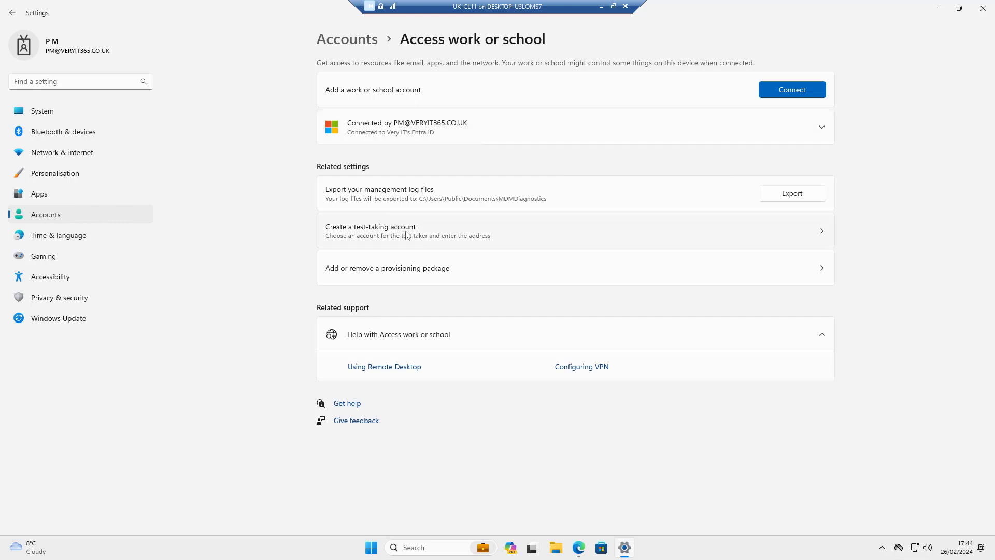
# Switch from the VM back to the Microsoft 365 admin center in Edge.
pyautogui.click(602, 6)
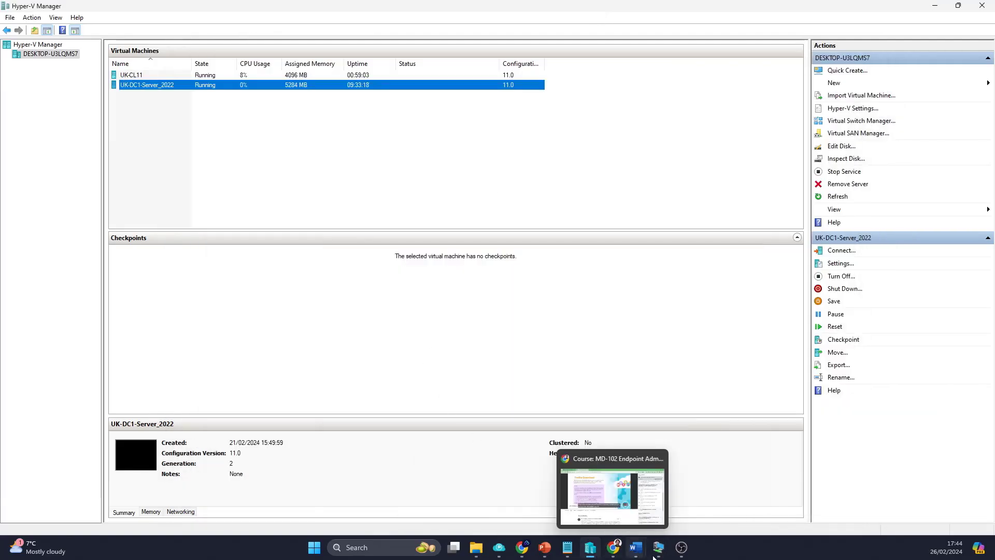
pyautogui.moveTo(655, 556)
pyautogui.click(629, 492)
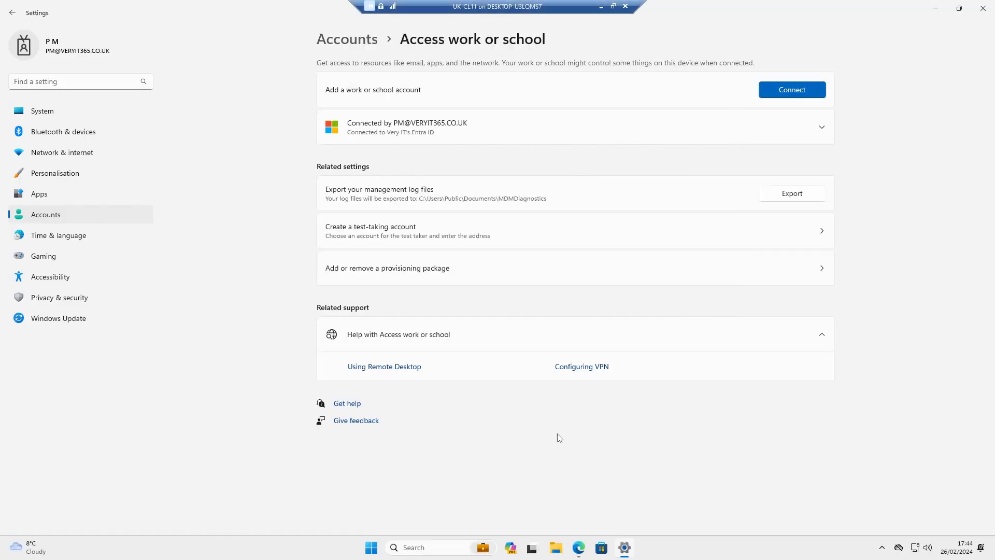
pyautogui.click(577, 551)
pyautogui.moveTo(581, 553)
pyautogui.click(570, 506)
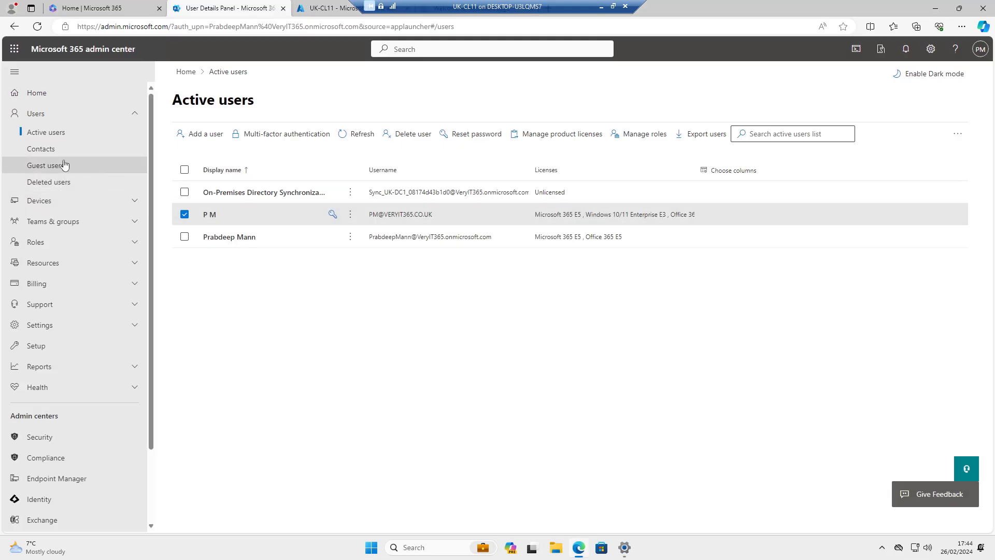
# List Windows devices and highlight UK-CL11's primary user UPN and its Managed by value, Intune.
pyautogui.click(326, 8)
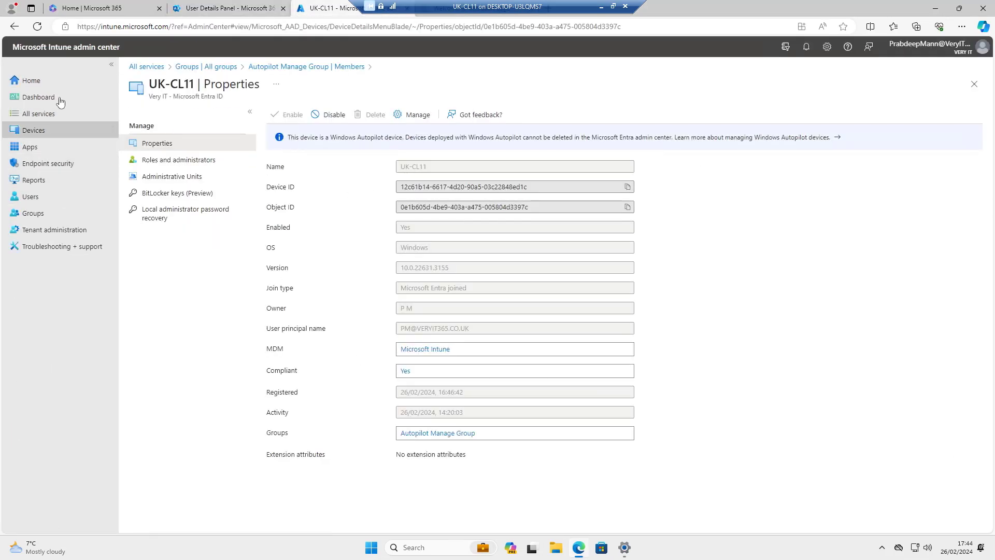
pyautogui.click(34, 130)
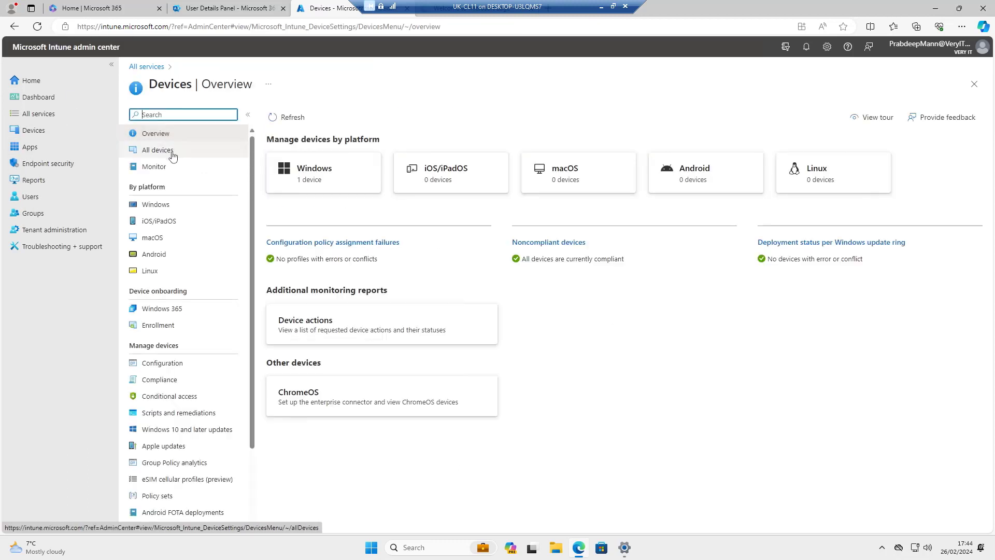
pyautogui.click(339, 179)
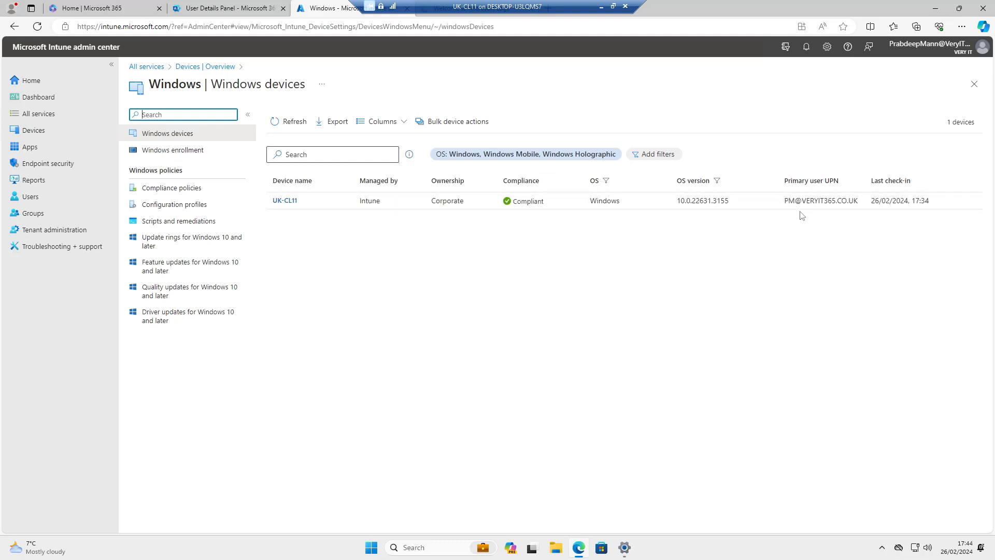
pyautogui.moveTo(783, 201); pyautogui.dragTo(849, 201)
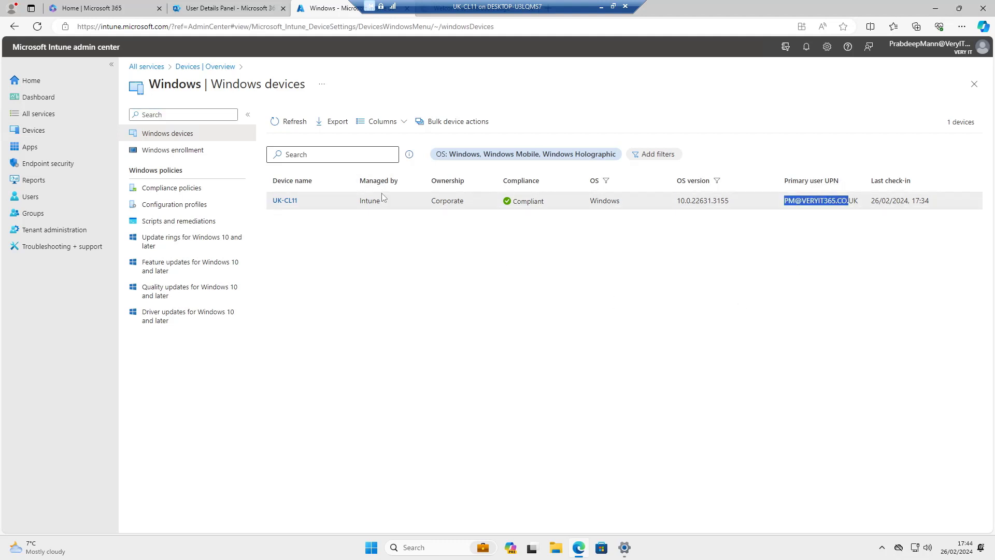
pyautogui.moveTo(387, 201); pyautogui.dragTo(360, 201)
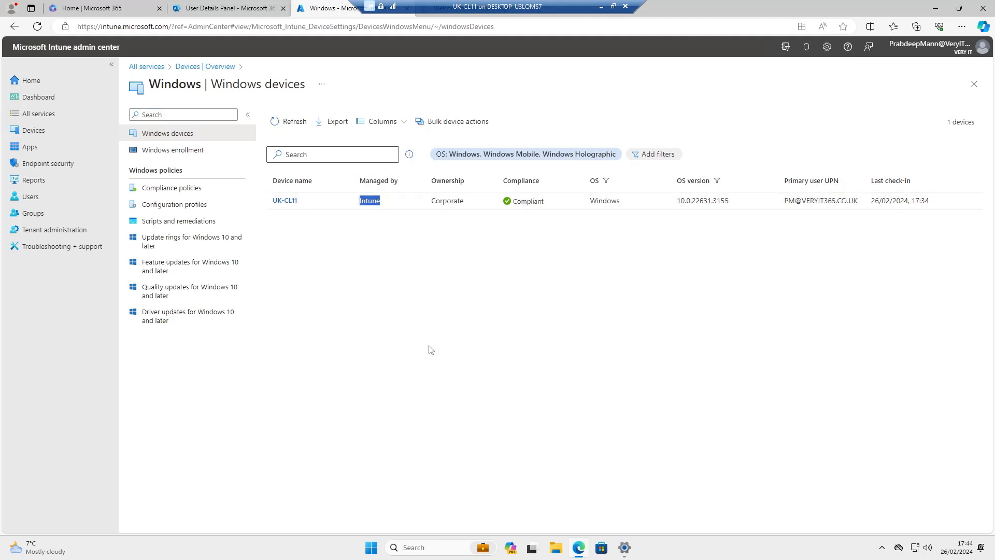
pyautogui.click(425, 312)
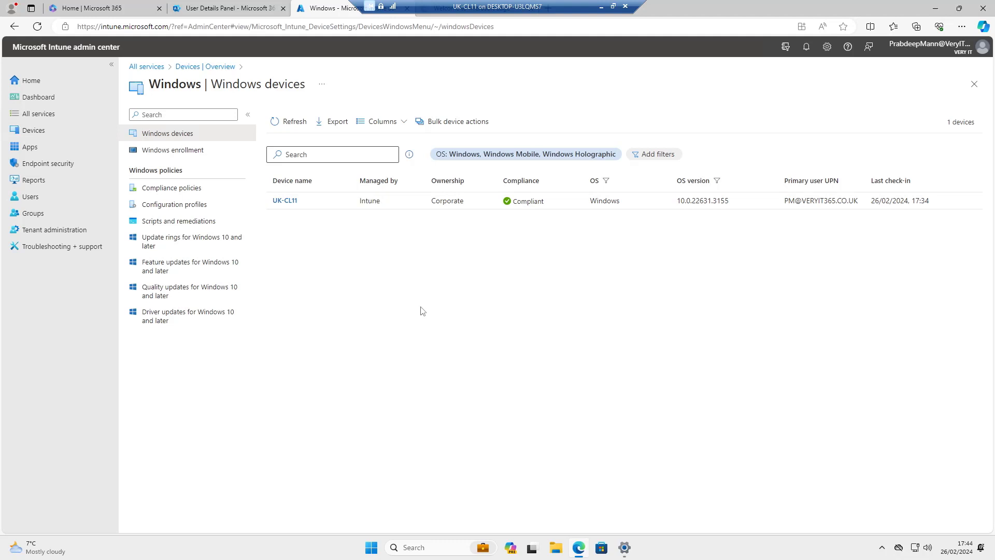